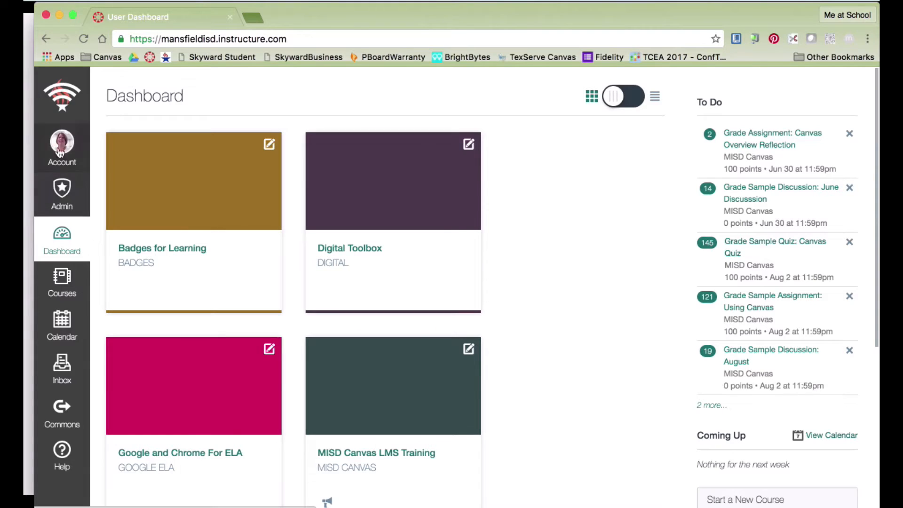
From the Account panel, show the Courses list with Digital Toolbox and MISD Canvas LMS Training.
click(56, 147)
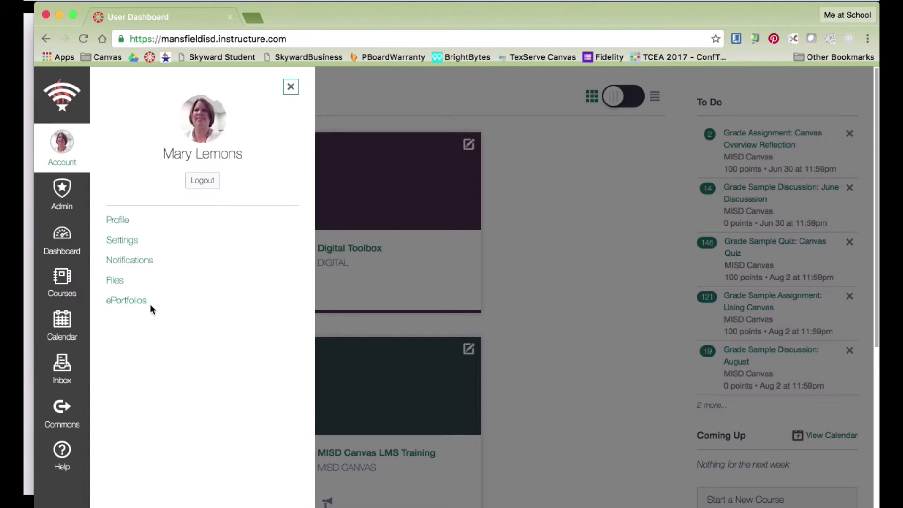
click(68, 286)
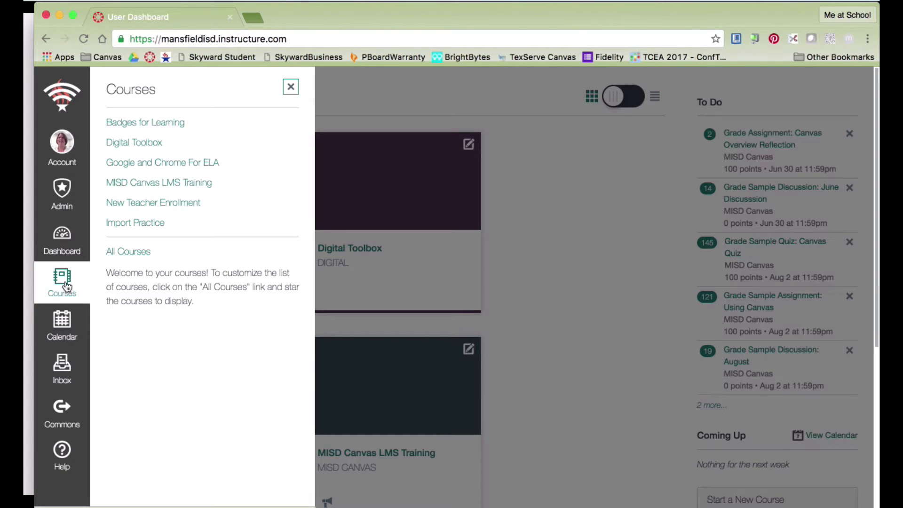
Star ASL 2 Fall 2016 in All Courses, then go to the October 2016 calendar.
click(125, 257)
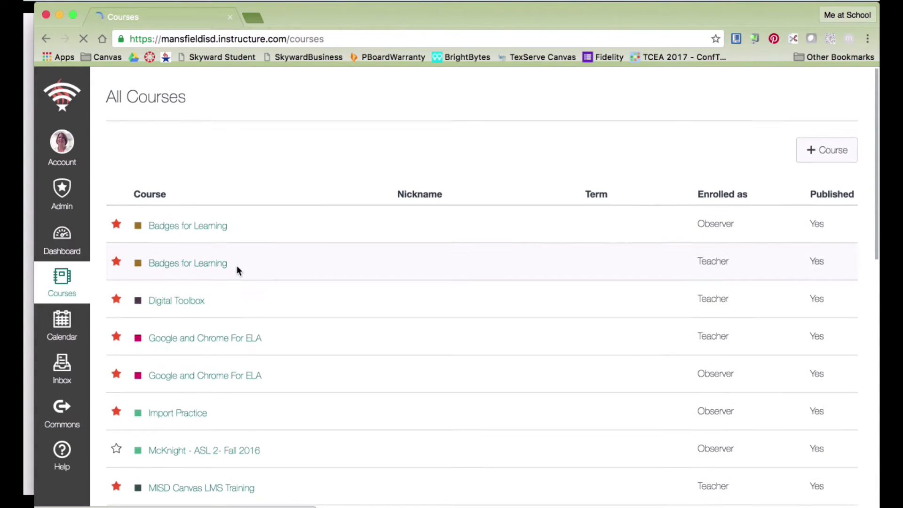
scroll(236, 265, down, 3)
scroll(236, 265, down, 3)
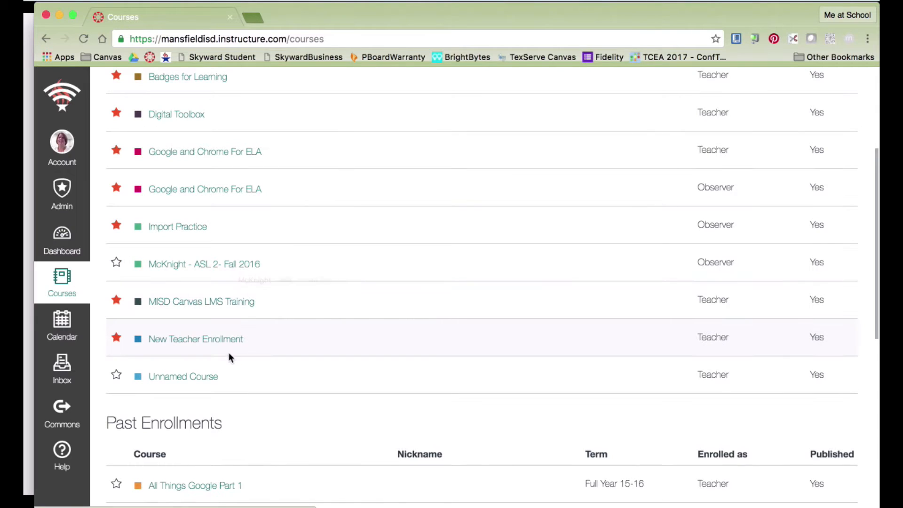
scroll(224, 323, up, 2)
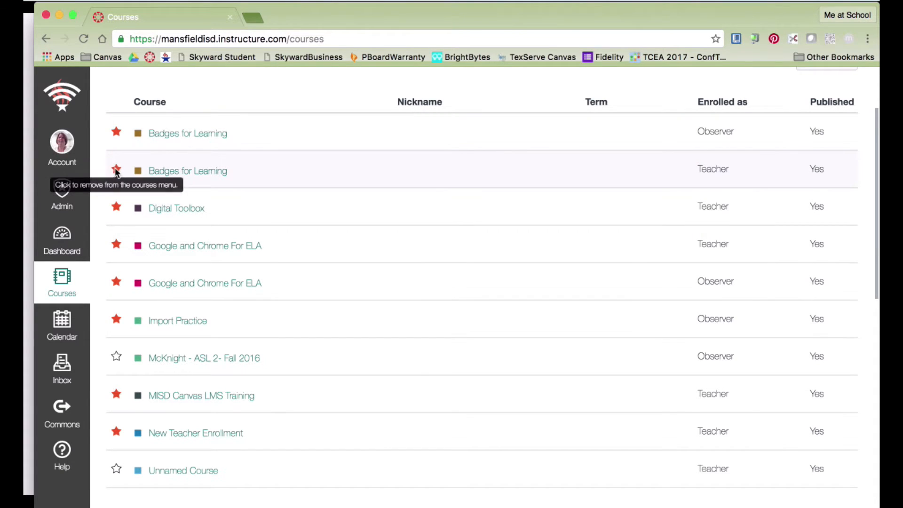
click(116, 357)
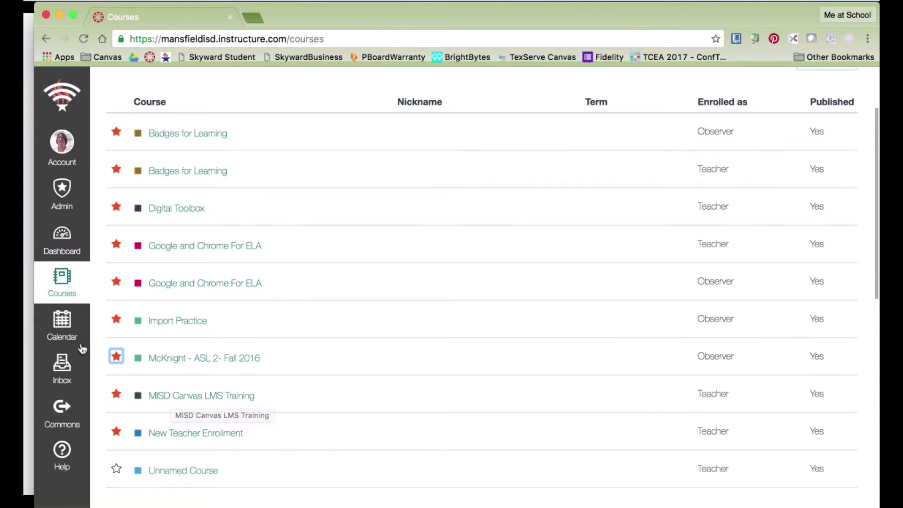
click(61, 334)
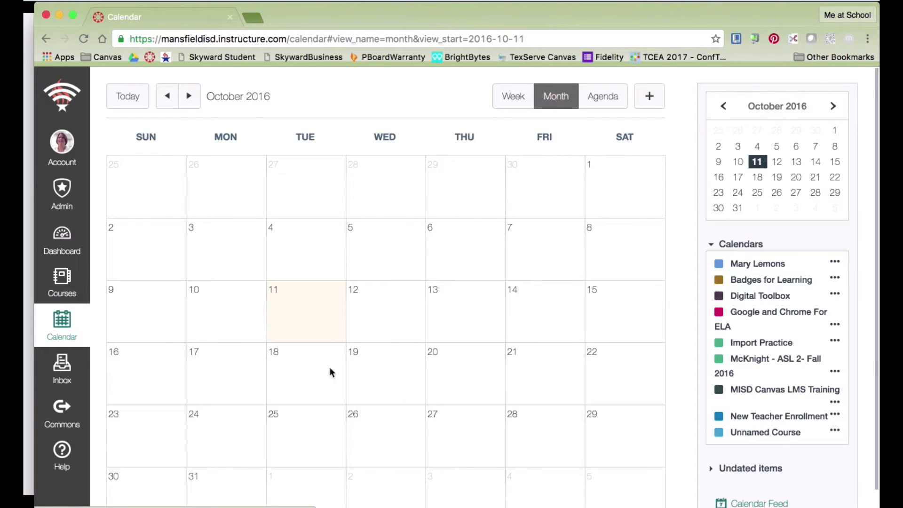
Cancel the personal calendar's colour choice unchanged, then go to Canvas Commons.
click(836, 263)
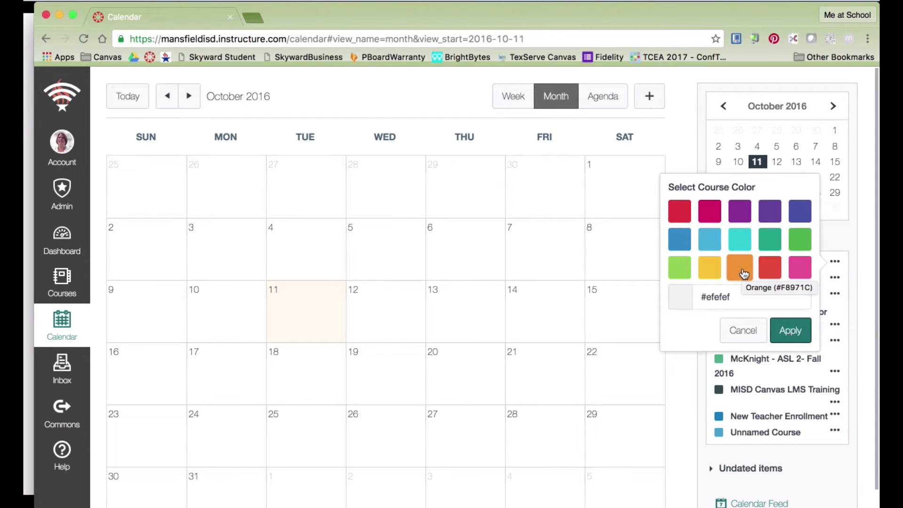
click(751, 333)
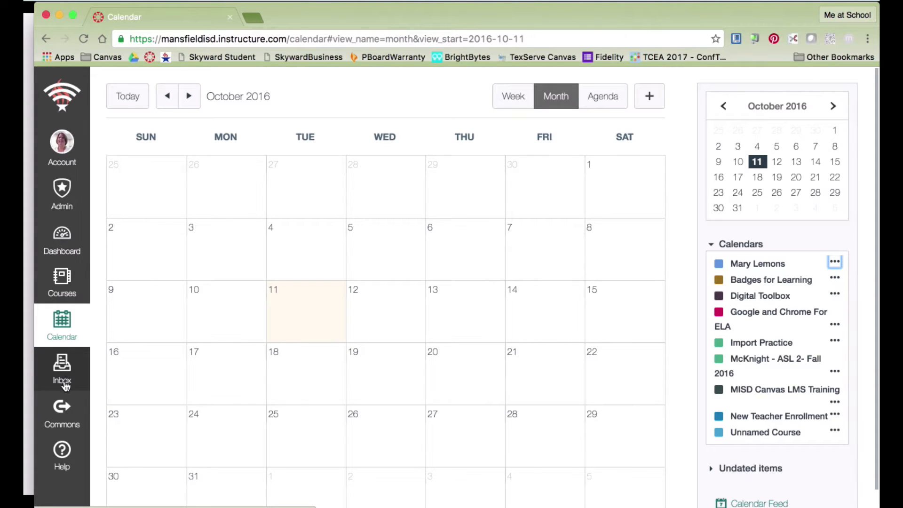
click(62, 412)
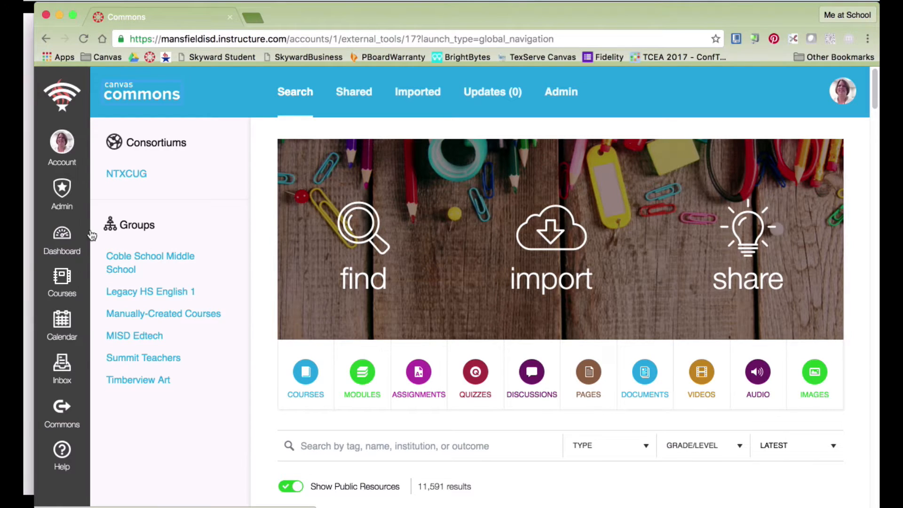
Back on the dashboard, look over the course cards and bring up the Start a New Course dialog.
click(66, 237)
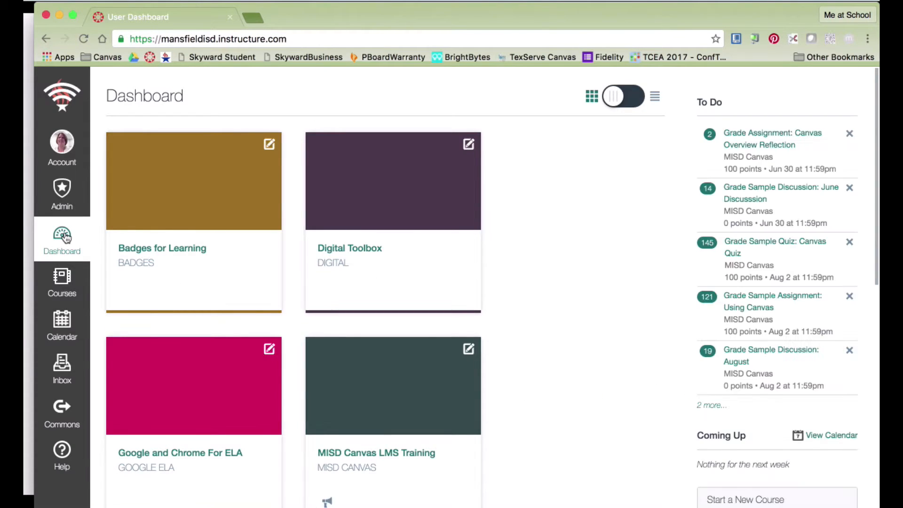
scroll(618, 325, down, 5)
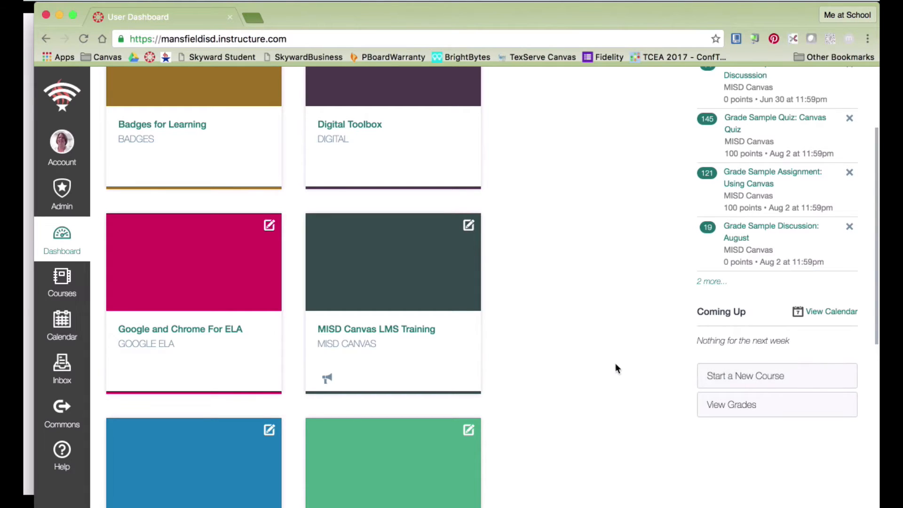
scroll(613, 365, down, 8)
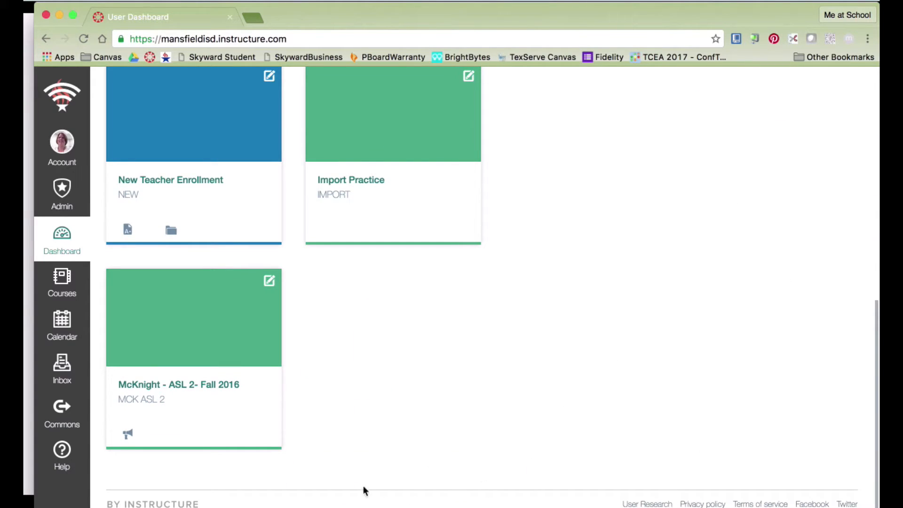
scroll(472, 453, up, 5)
scroll(472, 454, up, 2)
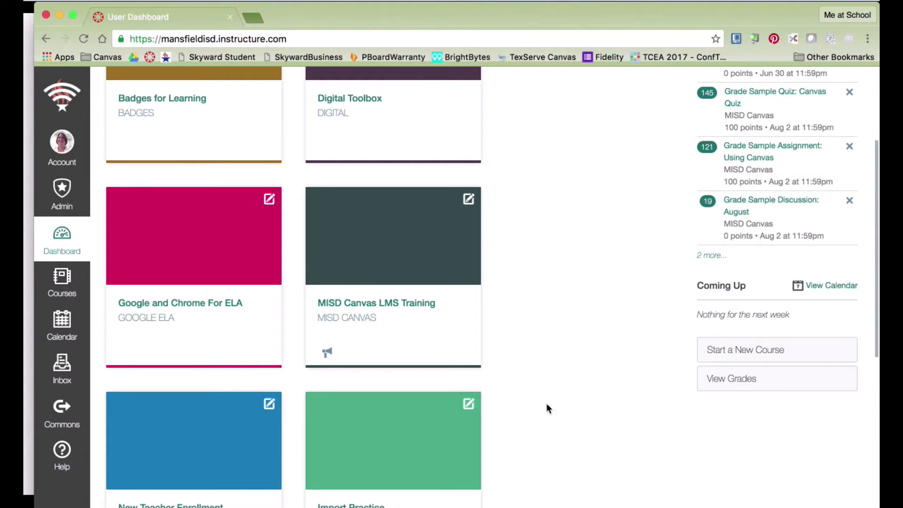
click(756, 354)
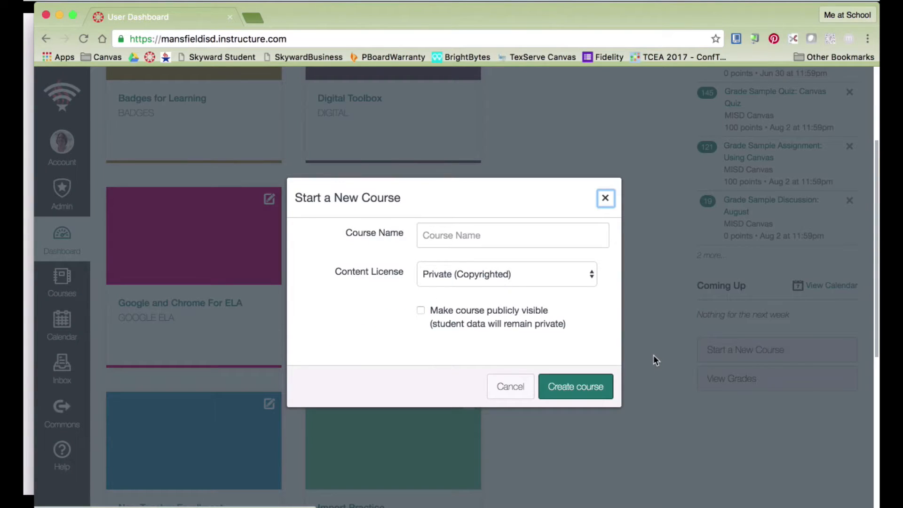
Create the course with the suggested teacher's class name and short name Science.
click(492, 231)
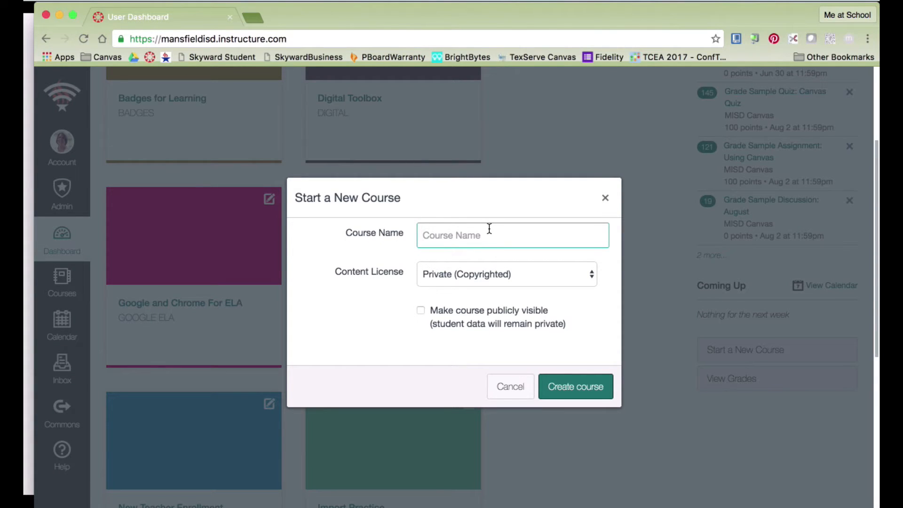
text(Mrs)
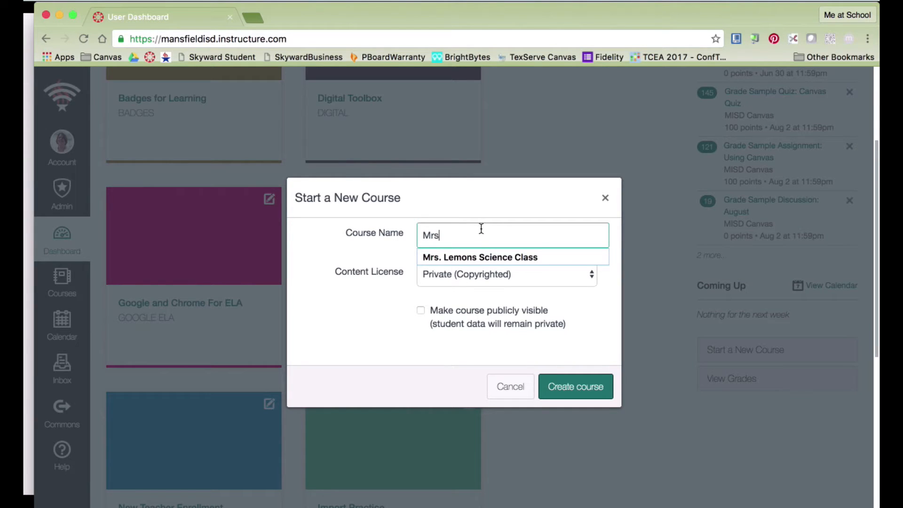
click(541, 257)
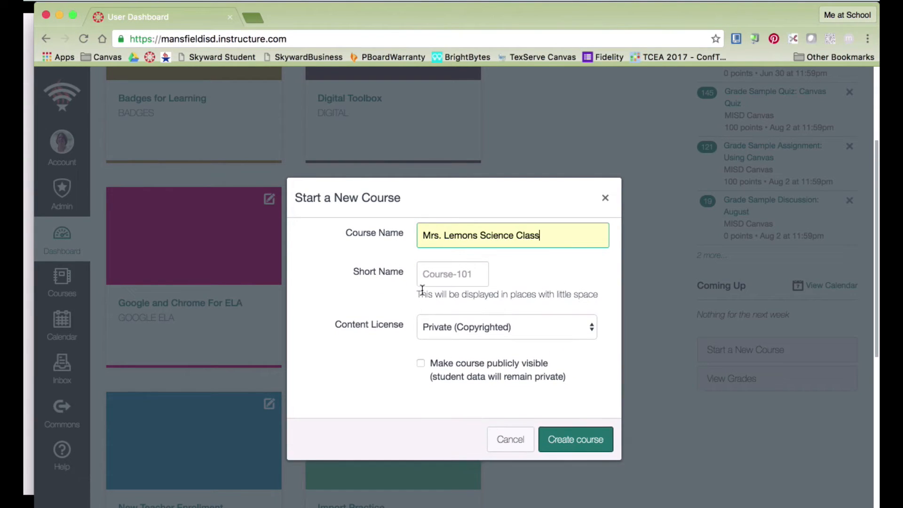
click(479, 274)
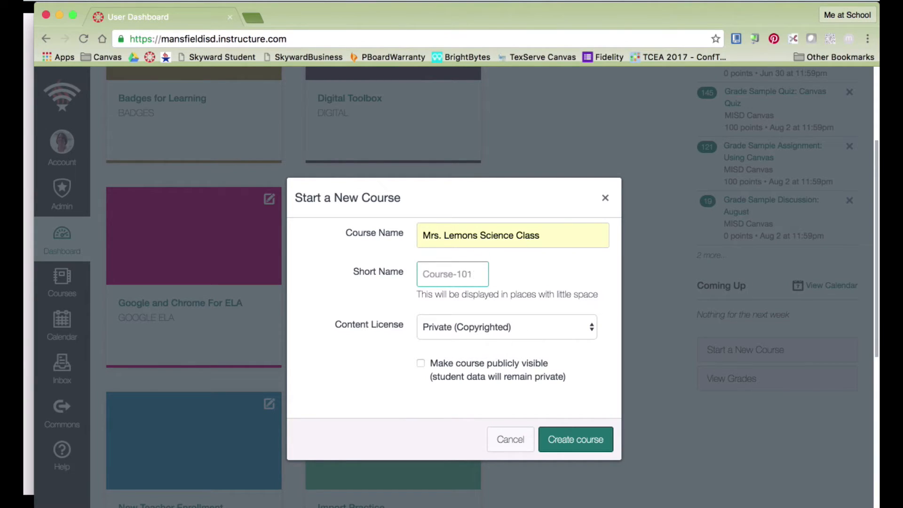
text(Science)
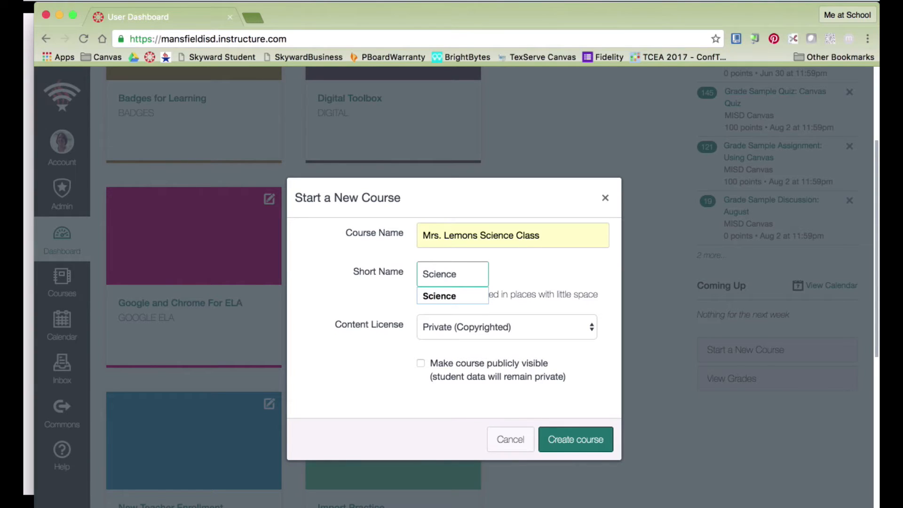
click(532, 267)
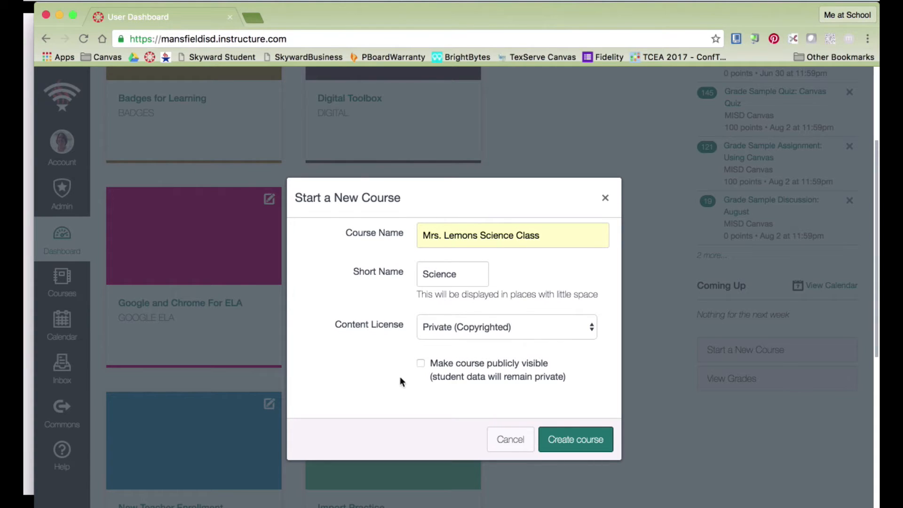
click(583, 445)
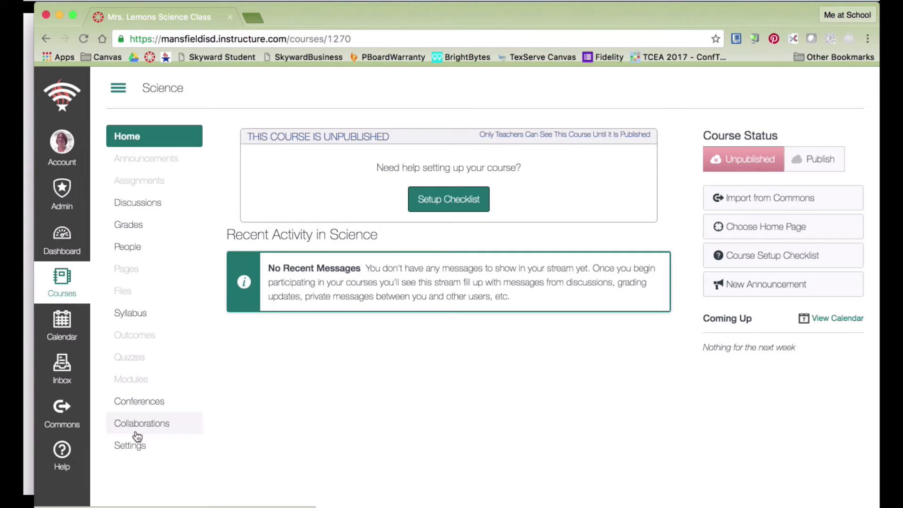
Publish the Science course and go to its Settings page.
click(827, 165)
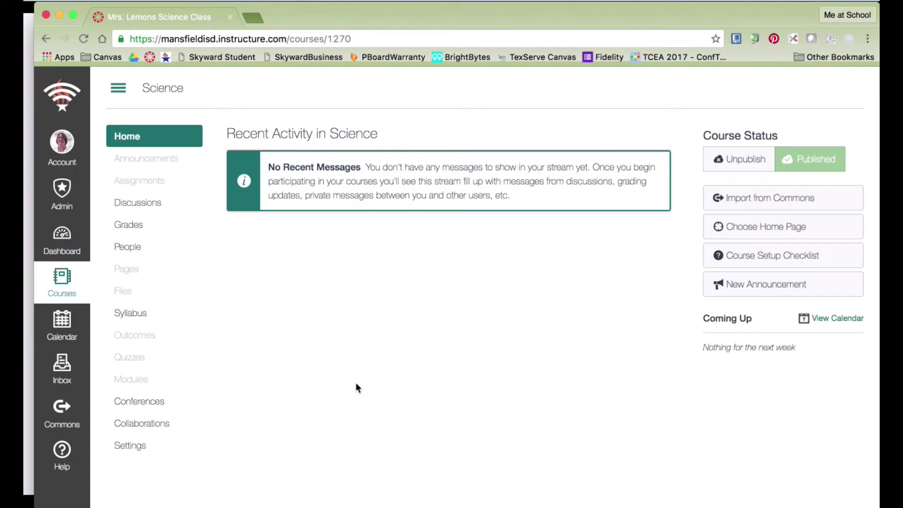
click(132, 448)
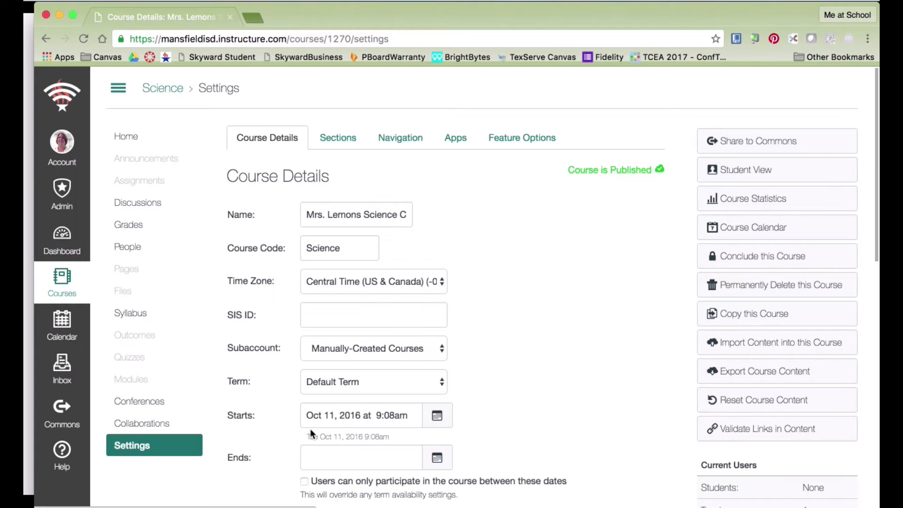
Add sections Block 1, Block 2 and Block 3 to the course, then go to Pages.
click(339, 139)
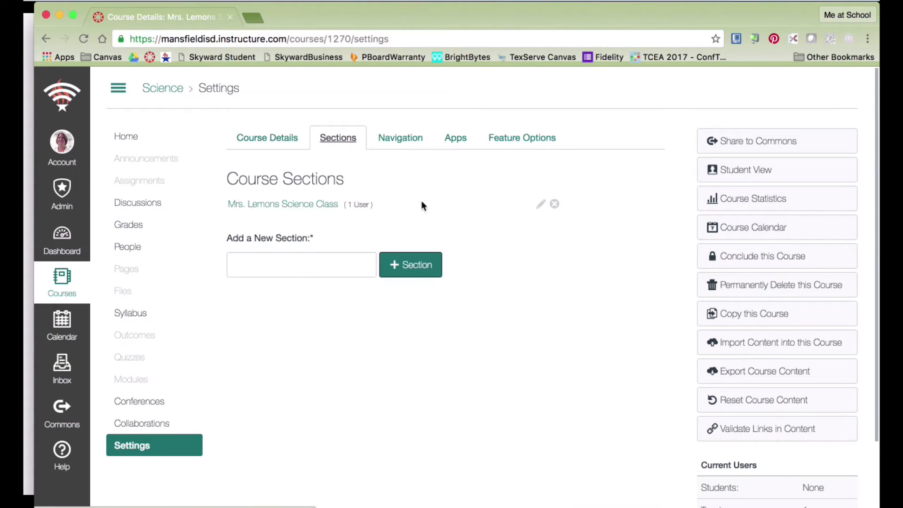
click(273, 264)
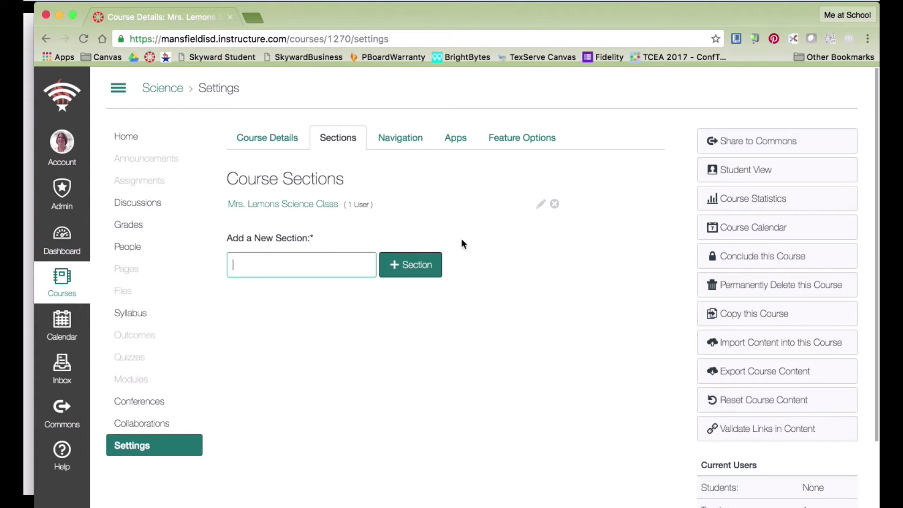
text(Block 1)
click(414, 270)
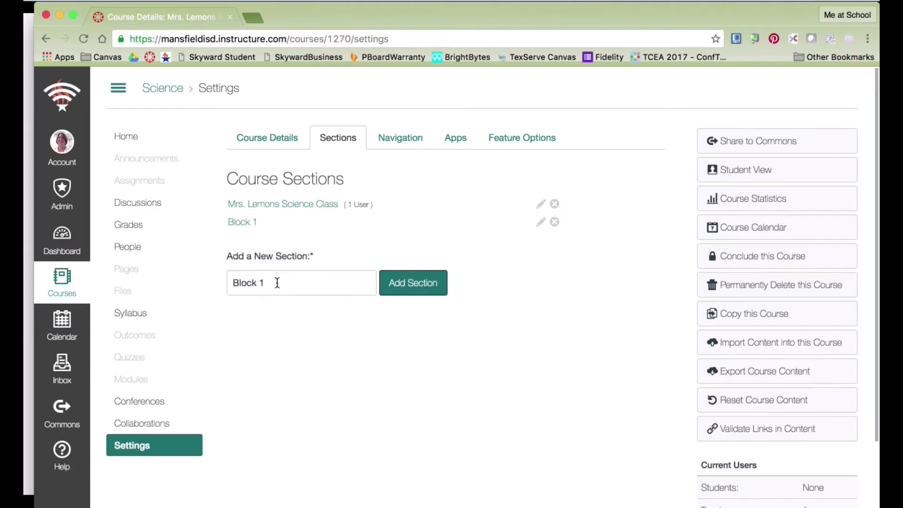
click(279, 280)
key(BackSpace)
text(2)
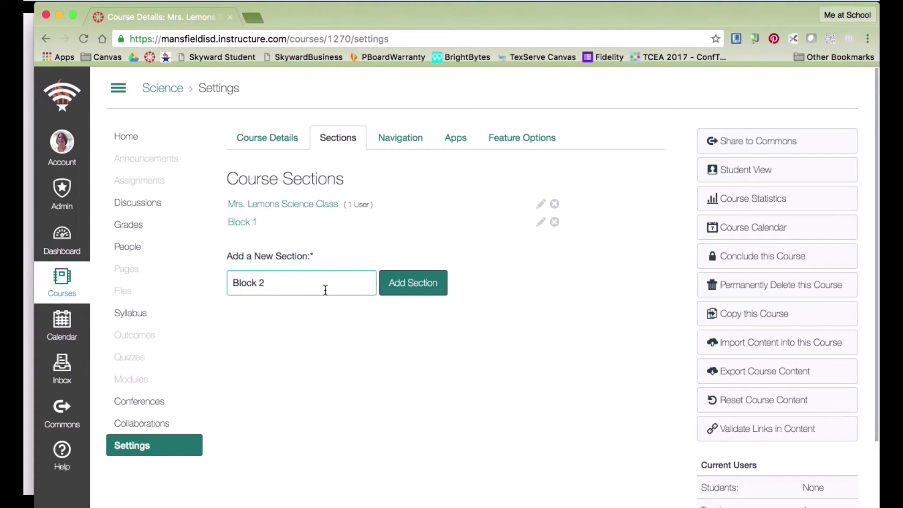
click(396, 283)
click(279, 299)
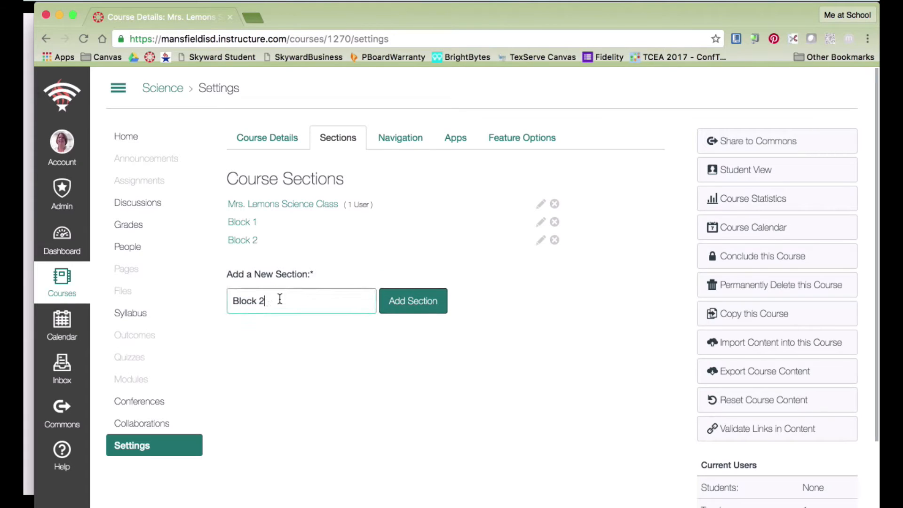
key(BackSpace)
text(3)
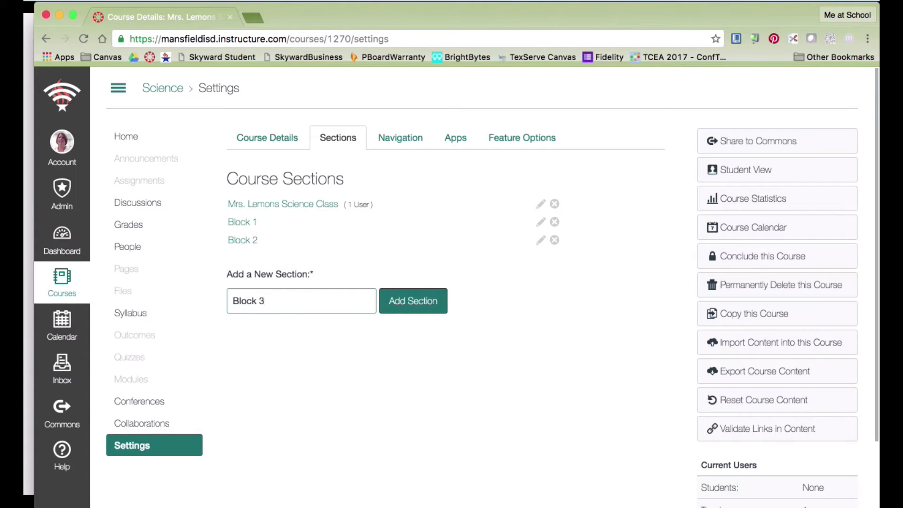
click(413, 300)
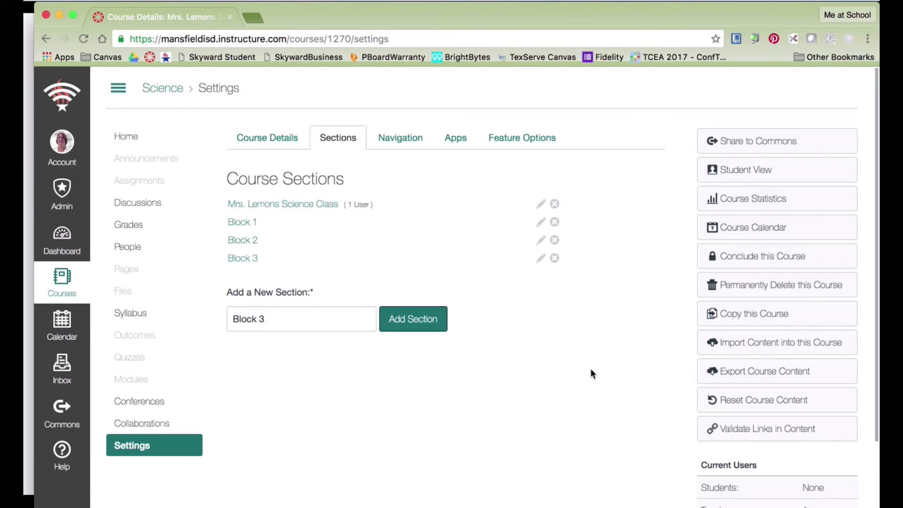
click(134, 270)
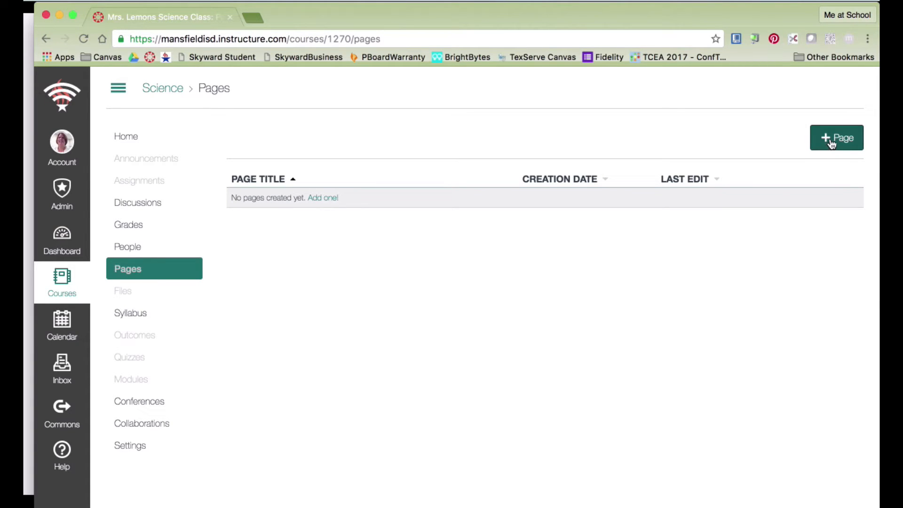
Create a page titled Welcome whose body reads 'Welcome to my Science Course.'.
click(848, 155)
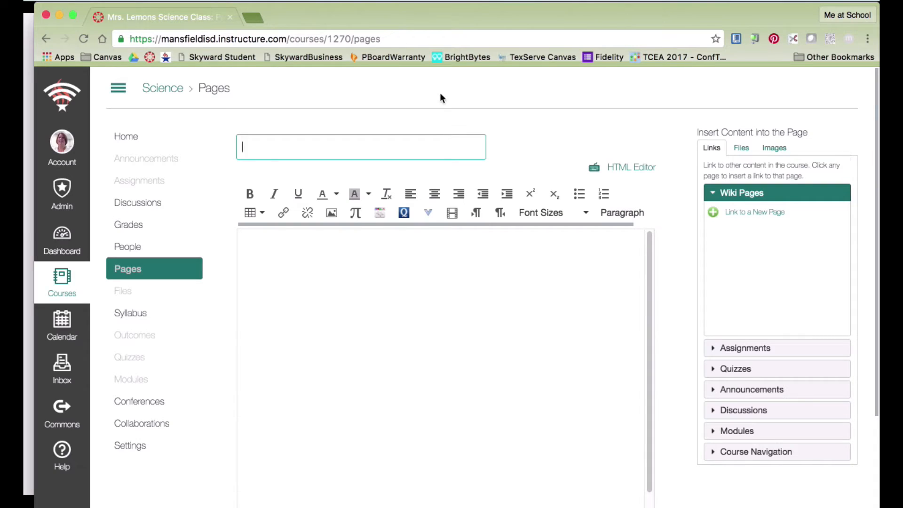
text(Welcome)
click(314, 257)
text(Welcome to )
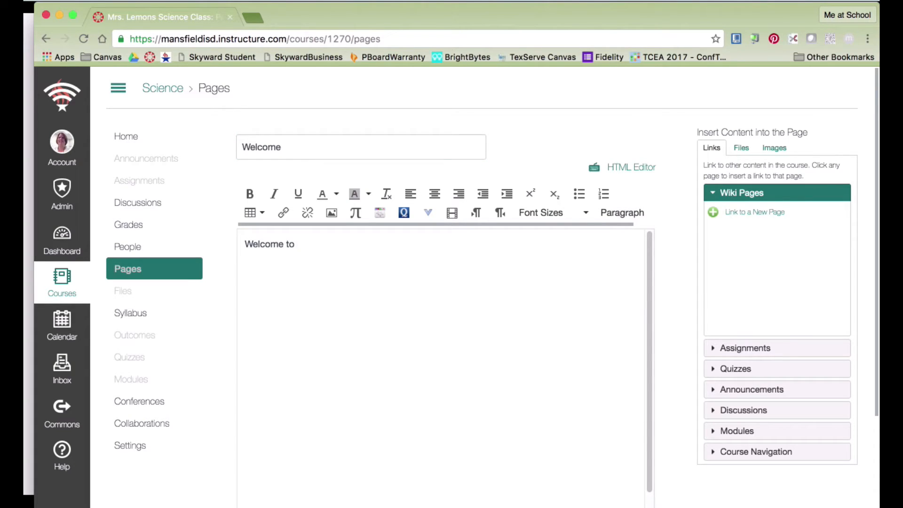
text(M)
key(BackSpace)
text(my Science Course.)
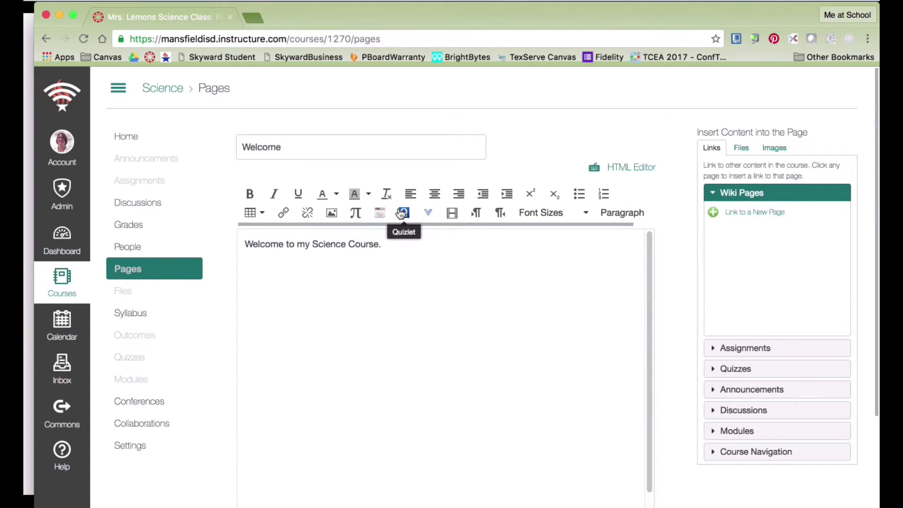
Look over the external tools list without embedding anything, then Save & Publish the page.
click(429, 215)
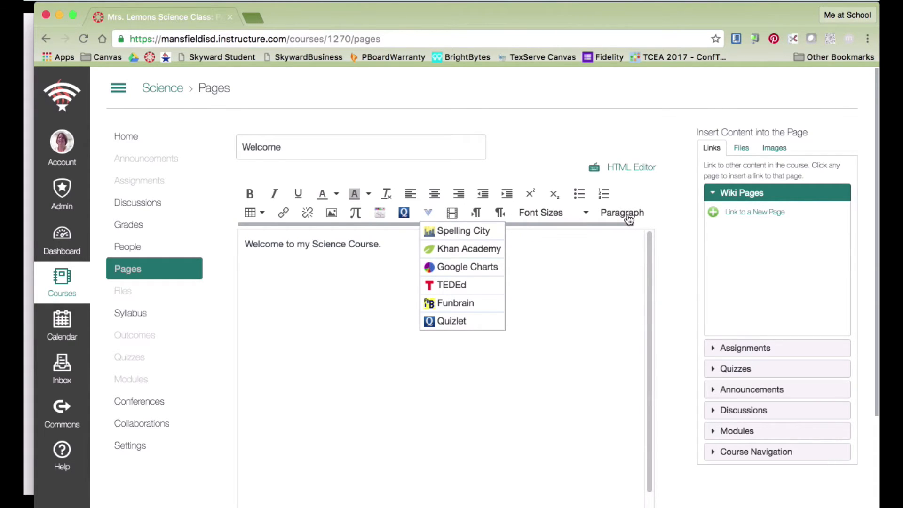
click(399, 247)
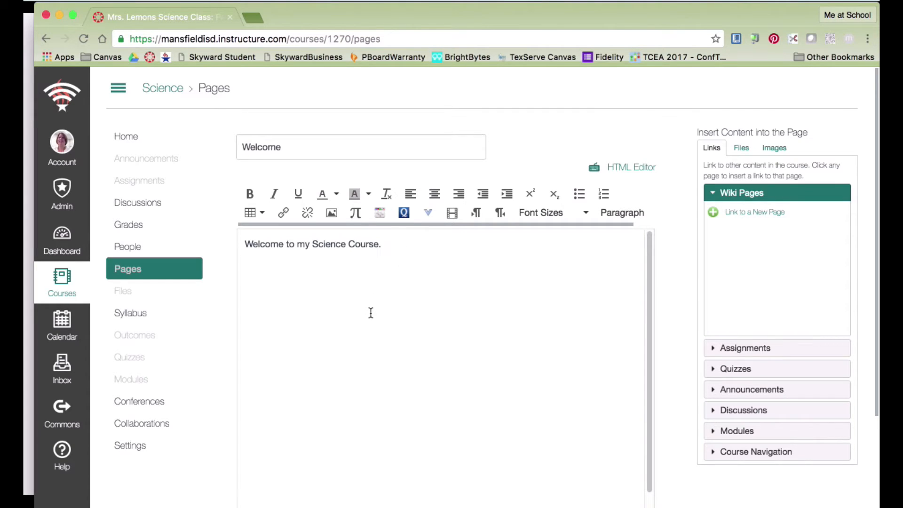
scroll(450, 292, down, 5)
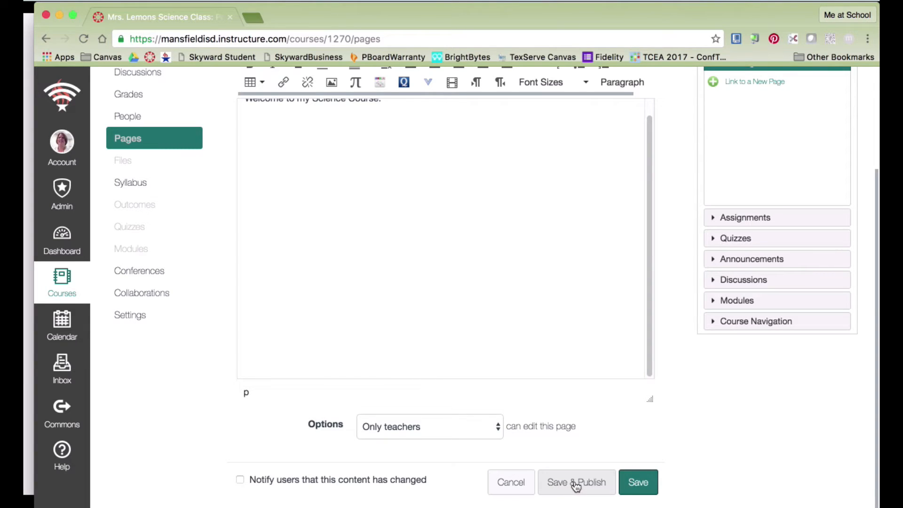
click(576, 485)
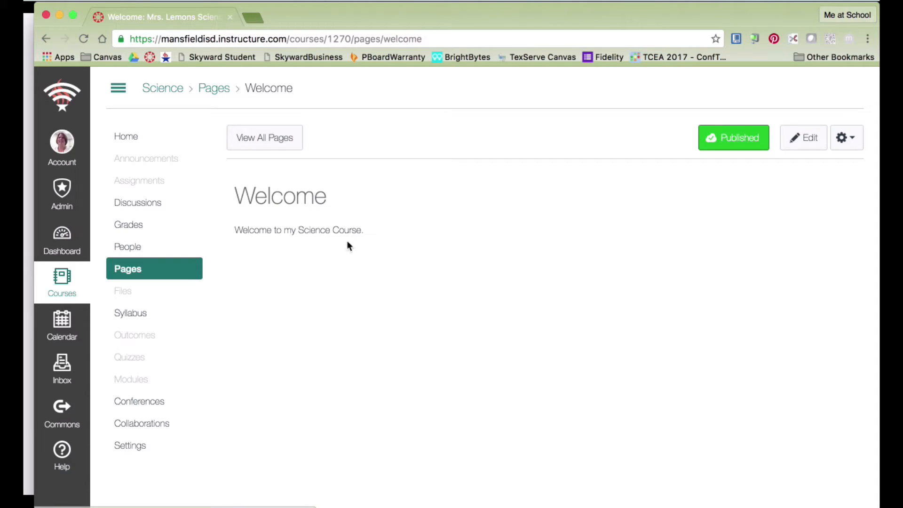
Make Welcome the course Front Page from the pages list, then return to course Home.
click(265, 141)
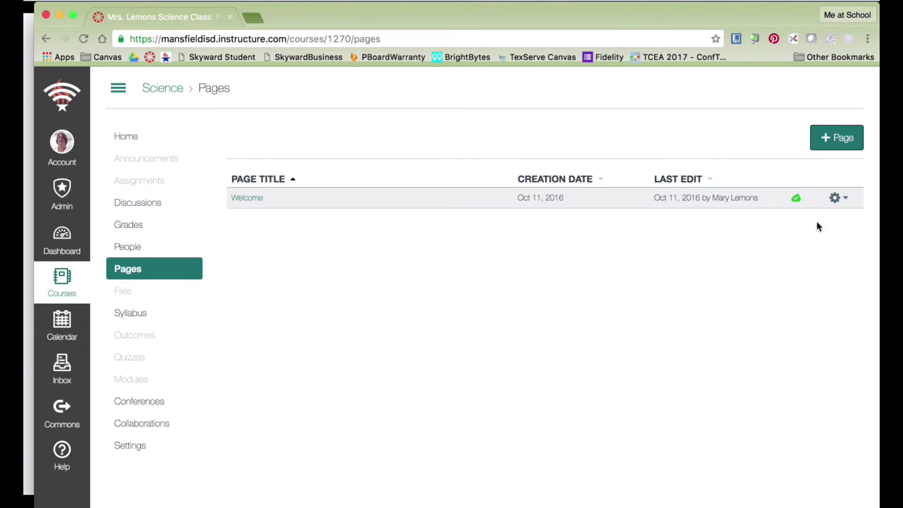
click(848, 202)
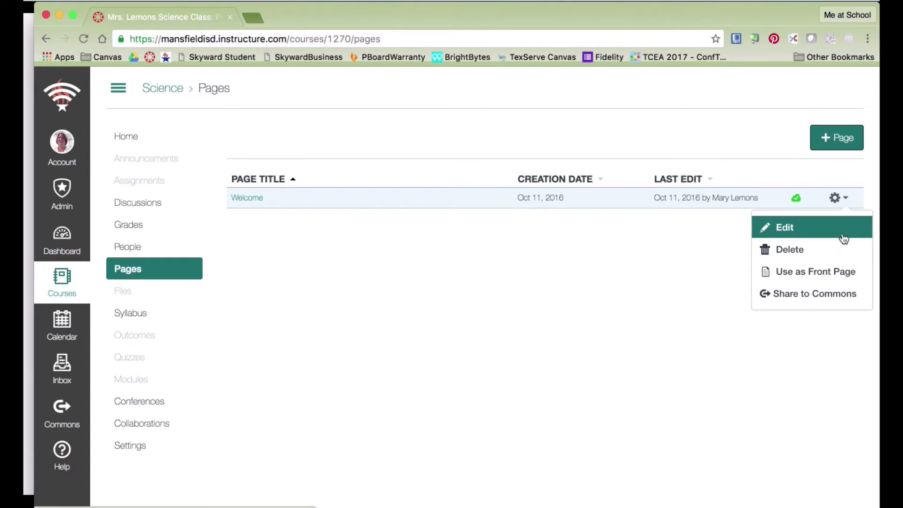
click(802, 275)
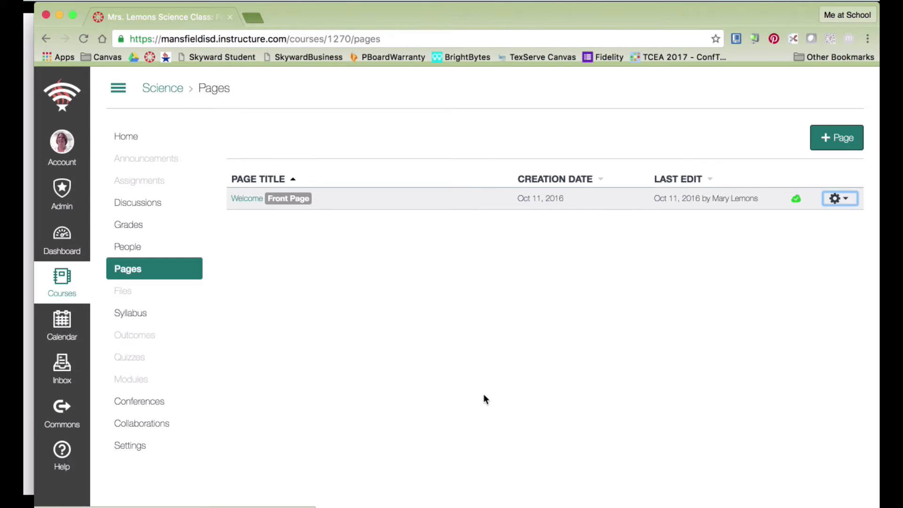
click(127, 136)
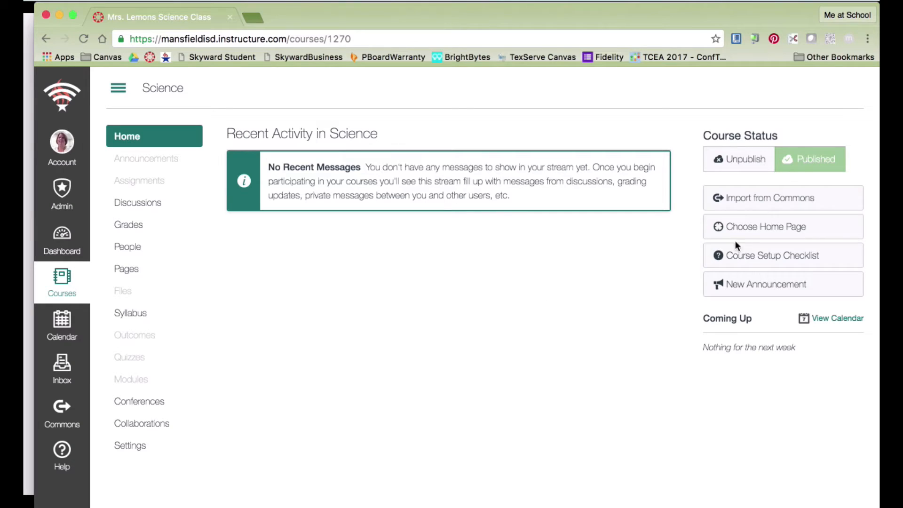
Set the course home to Pages Front Page, save it, then go to Announcements.
click(740, 226)
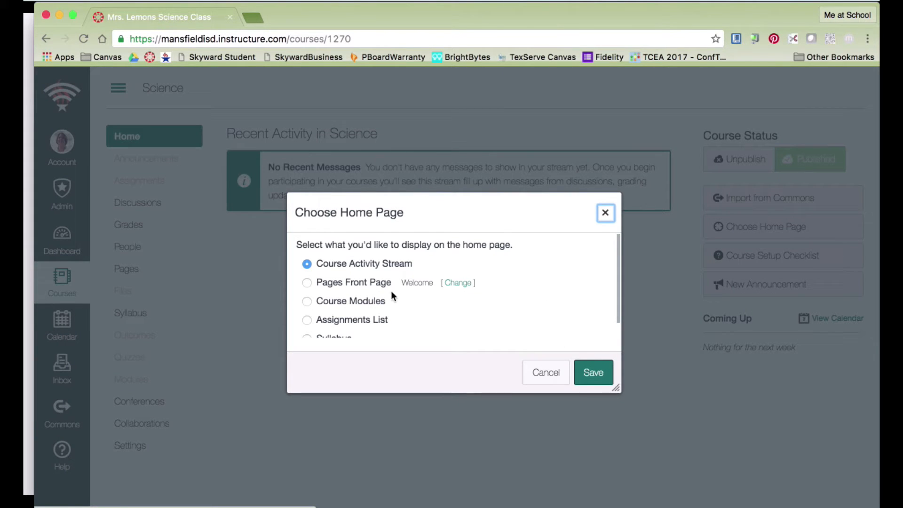
scroll(395, 293, down, 1)
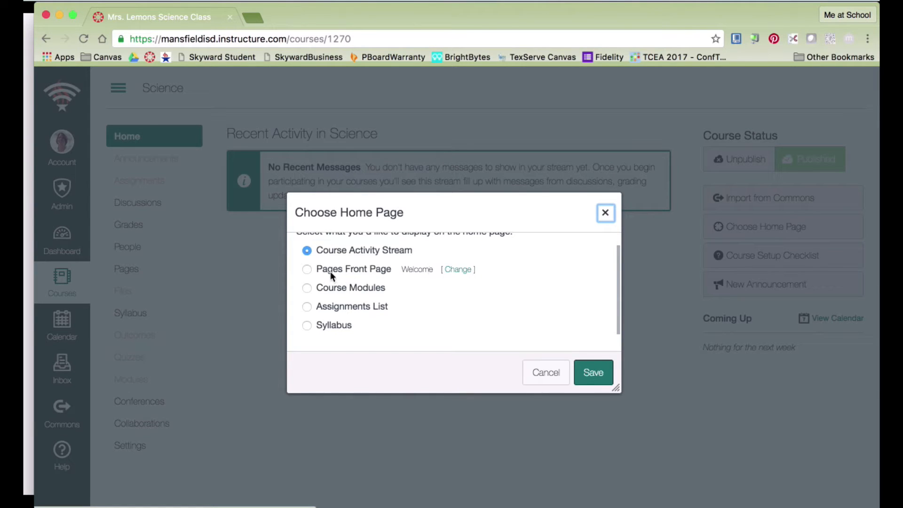
click(307, 270)
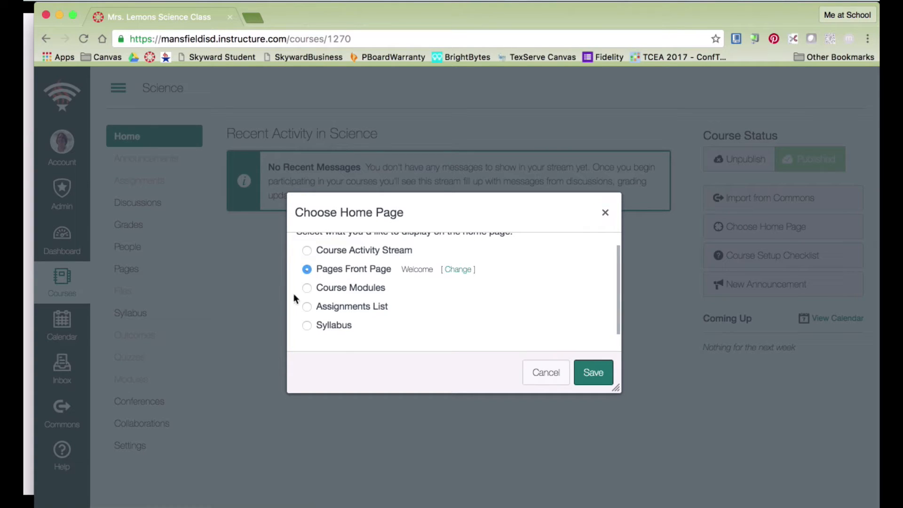
click(579, 371)
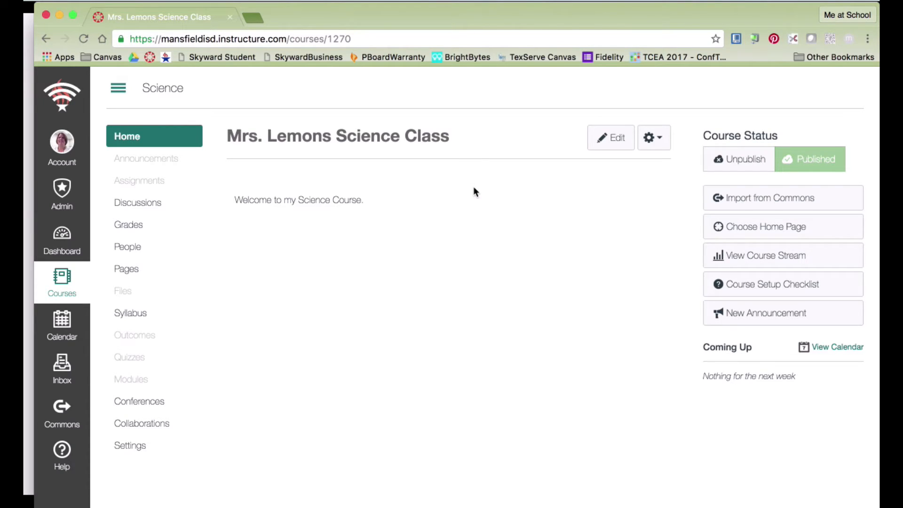
click(168, 162)
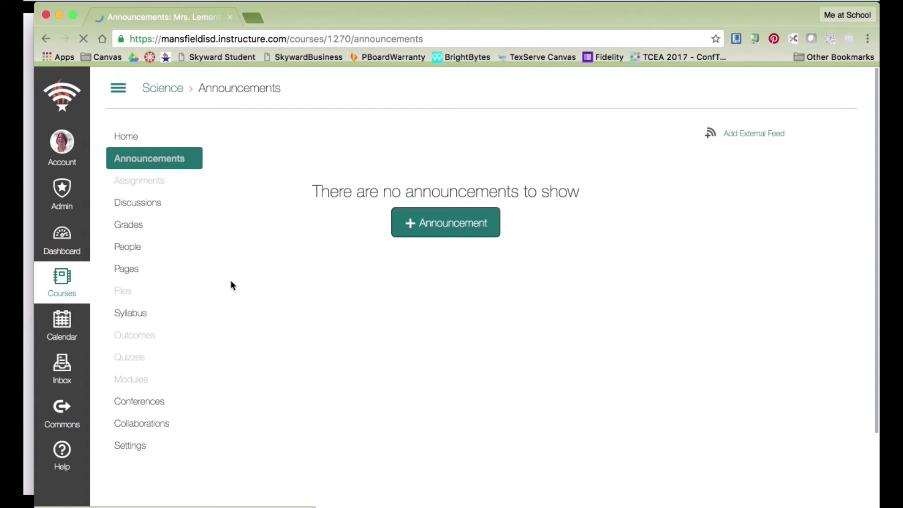
Post a 'First Day' announcement reading 'Please bring paper and pencil to class.'.
click(452, 229)
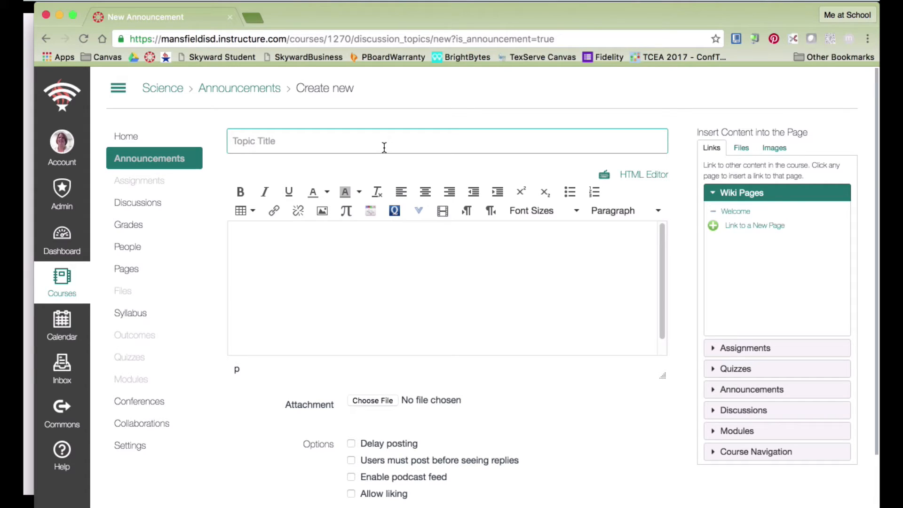
text(First Day)
click(284, 236)
text(Please )
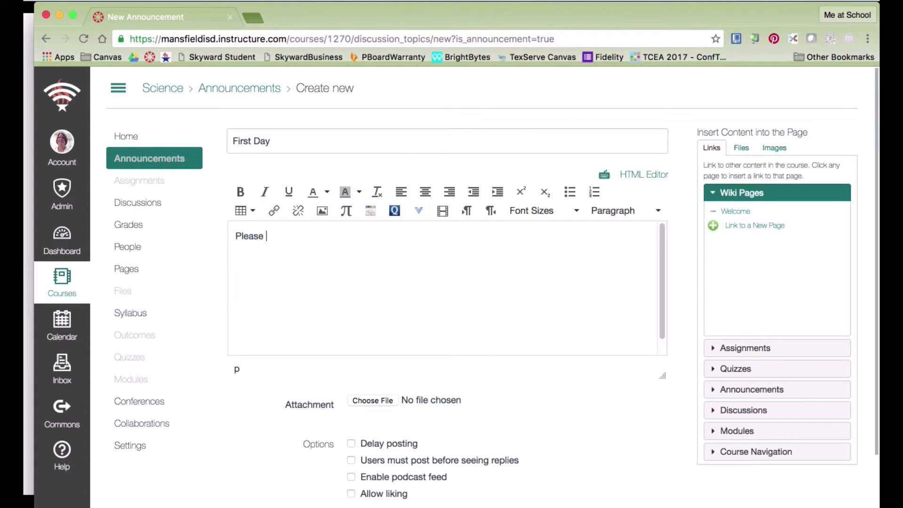
text(bring paper and penc)
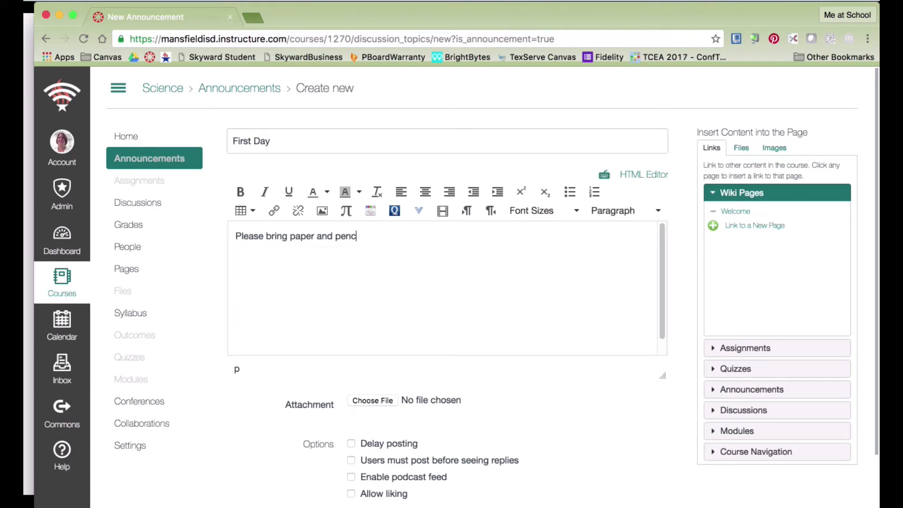
text(il to class.)
scroll(618, 393, down, 3)
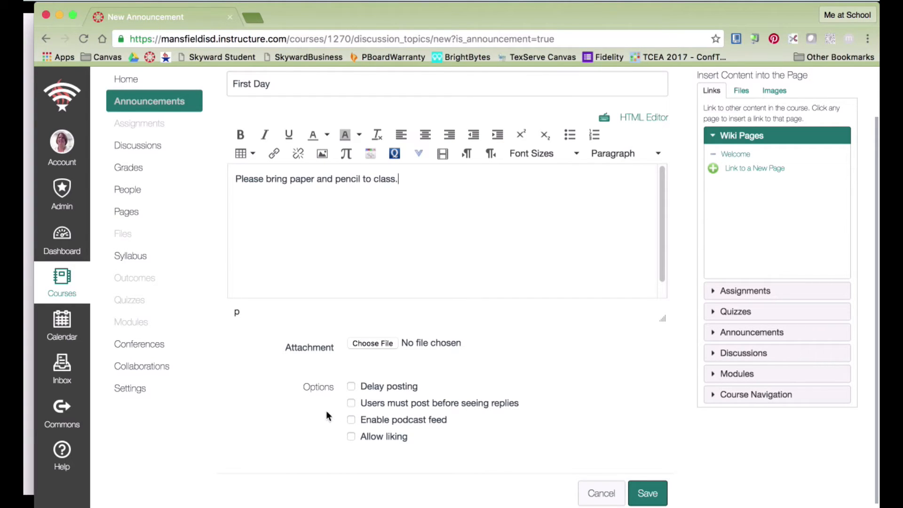
scroll(485, 417, up, 1)
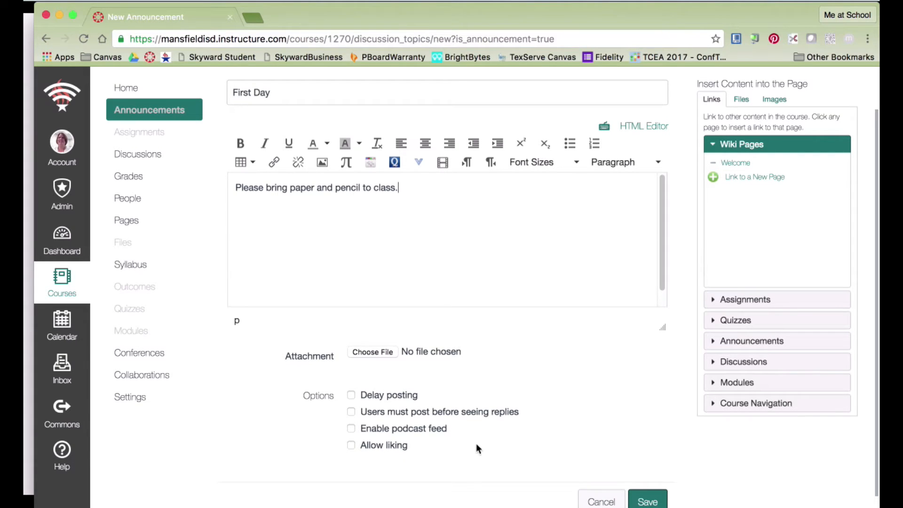
scroll(528, 429, up, 1)
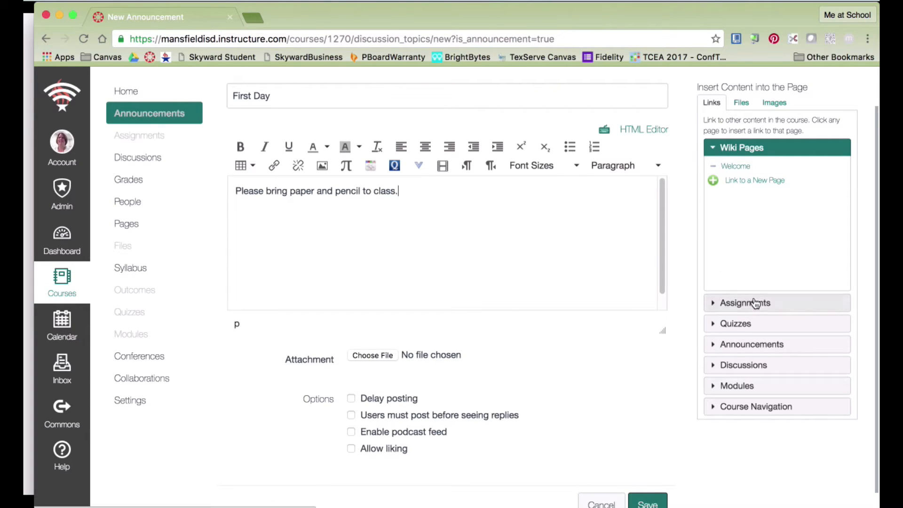
click(740, 170)
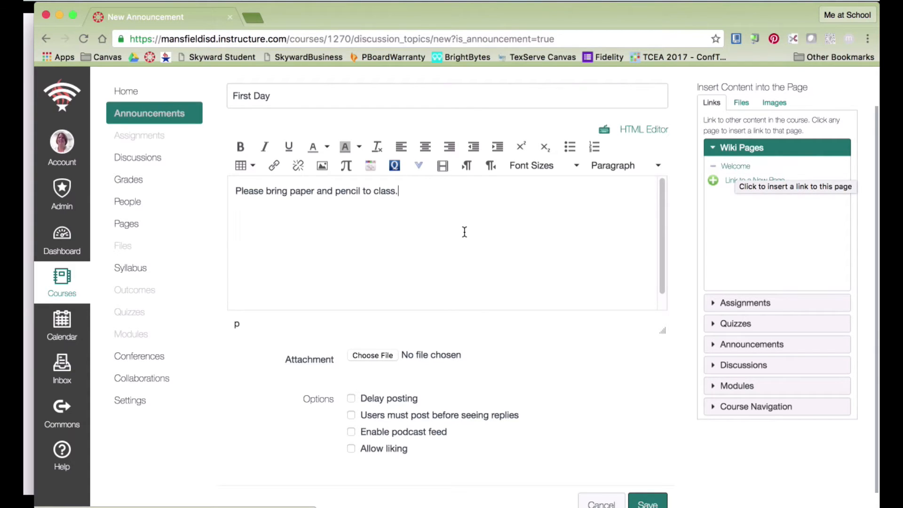
scroll(732, 262, up, 2)
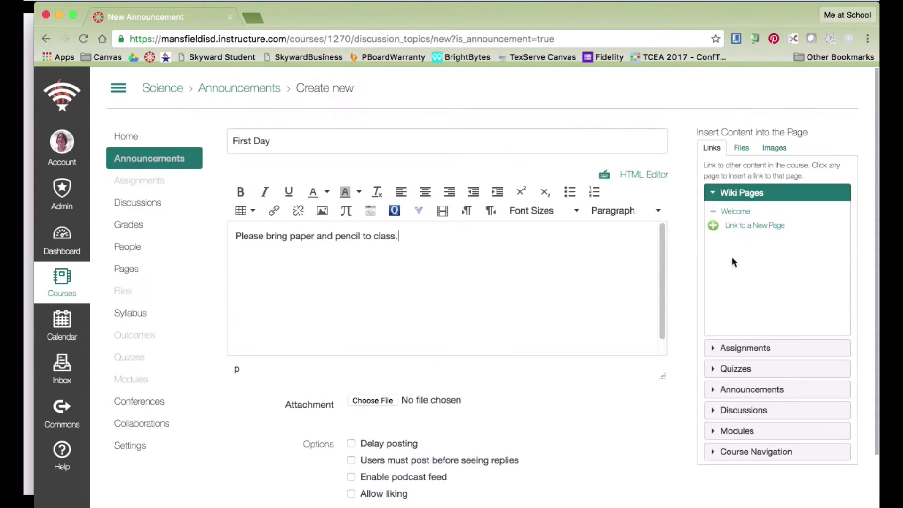
scroll(555, 301, down, 3)
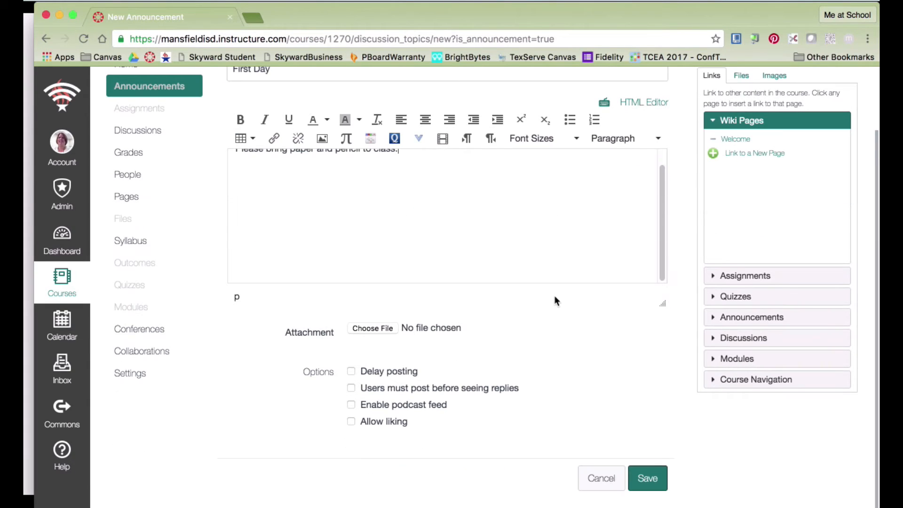
click(647, 478)
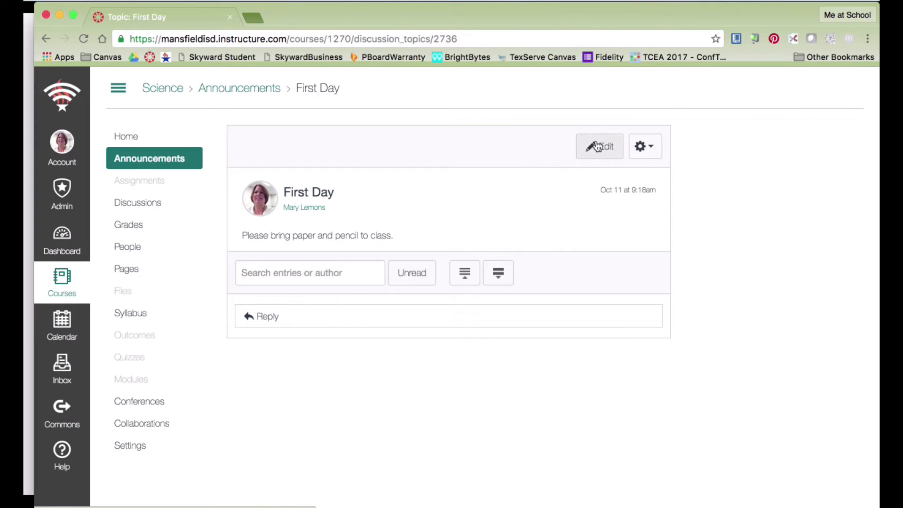
Close the First Day announcement for comments and go to the course Assignments list.
click(653, 150)
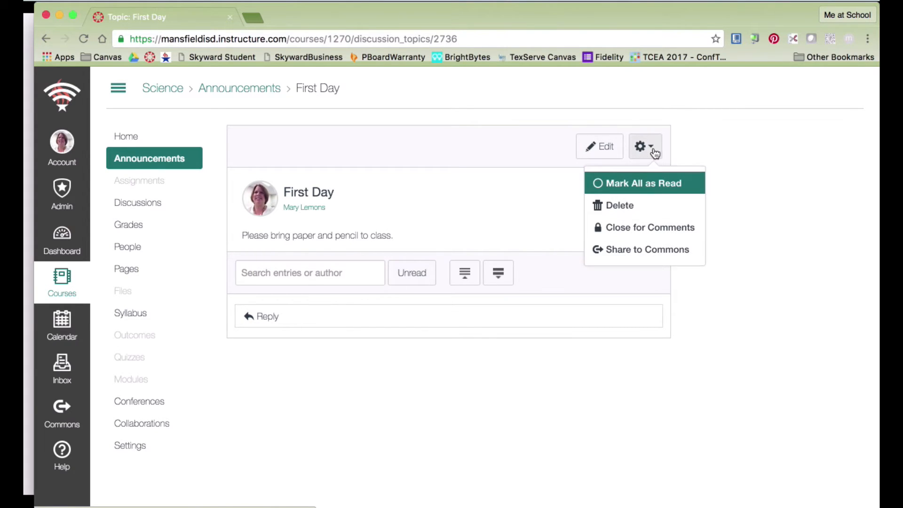
click(628, 228)
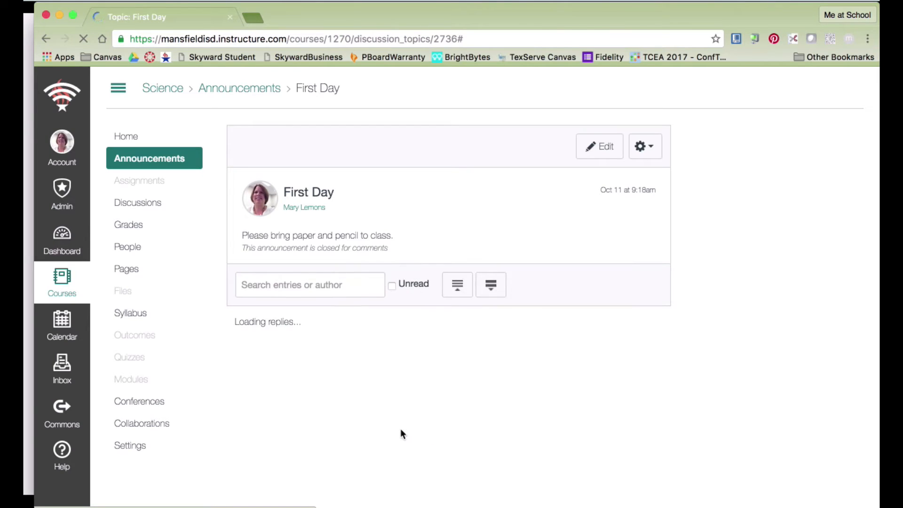
click(155, 184)
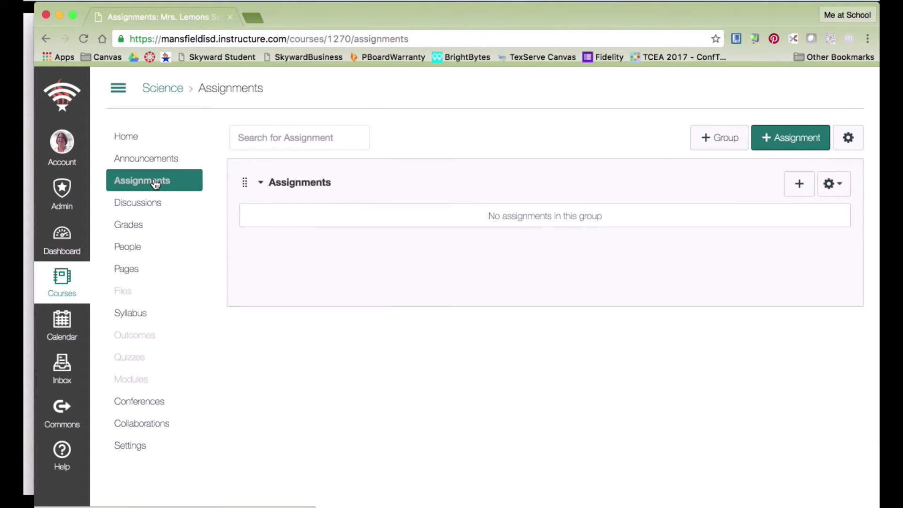
Create a 'Chapter 1' assignment described as 'Please read Chapter 1. Name three new things that you have learned.'.
click(790, 137)
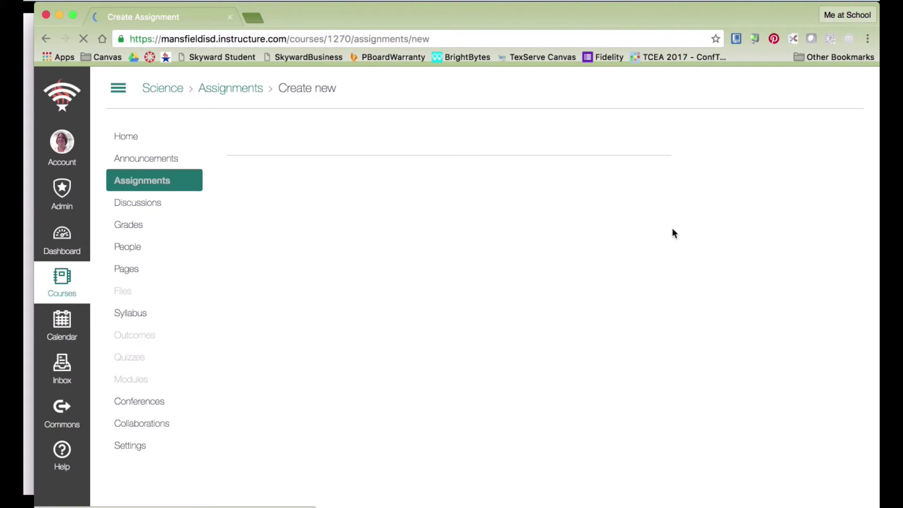
click(340, 166)
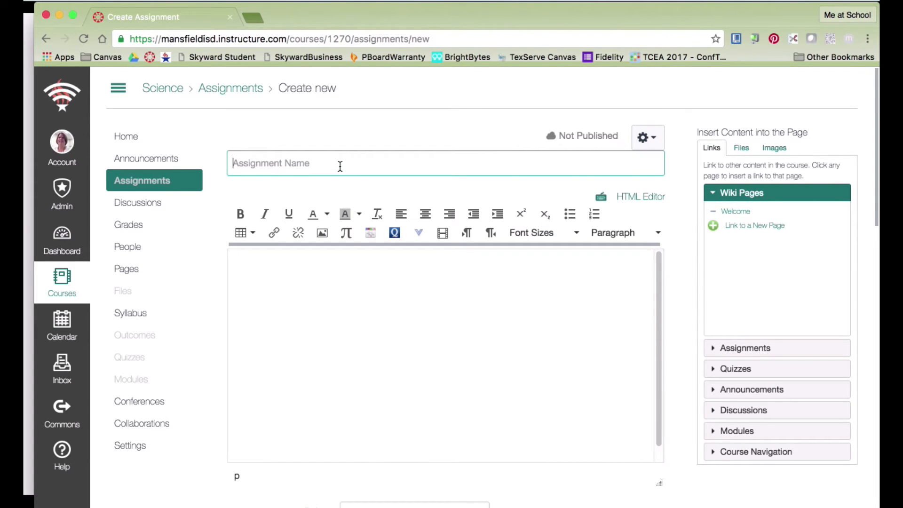
text(Chap)
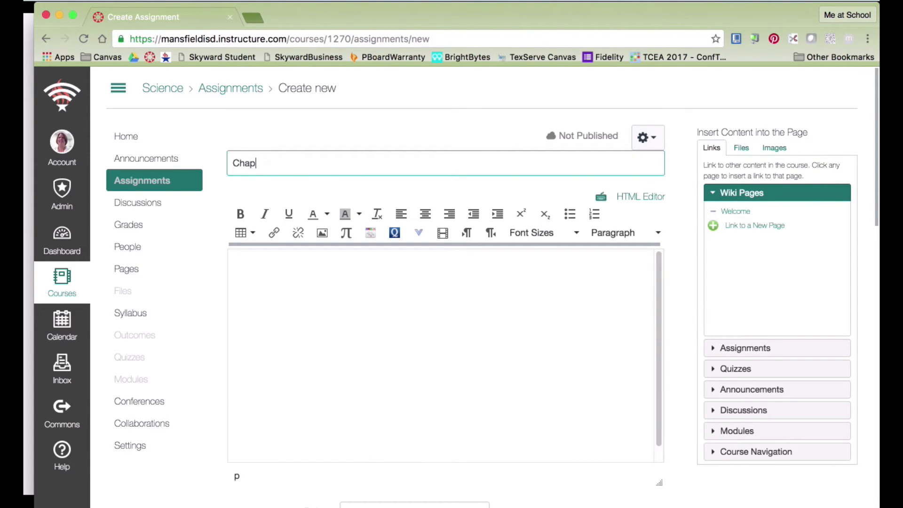
text(ter 1)
click(299, 279)
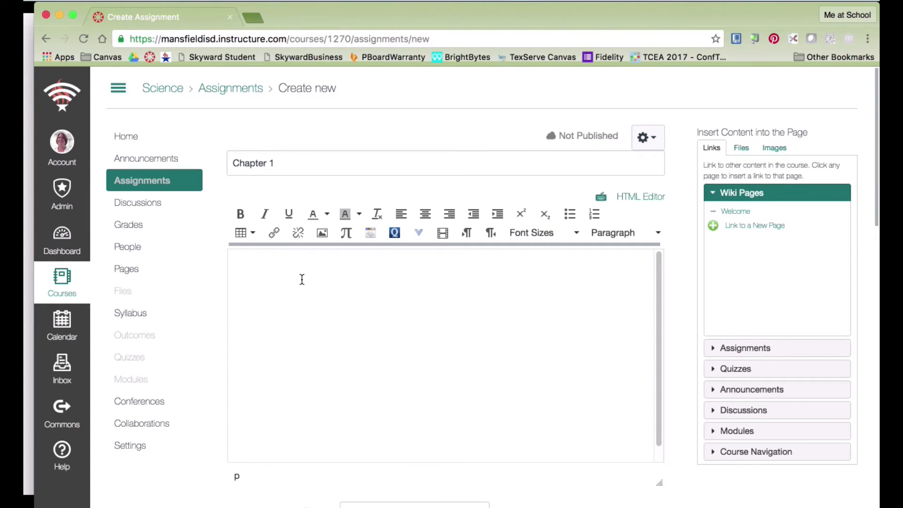
text(Please read Chapt)
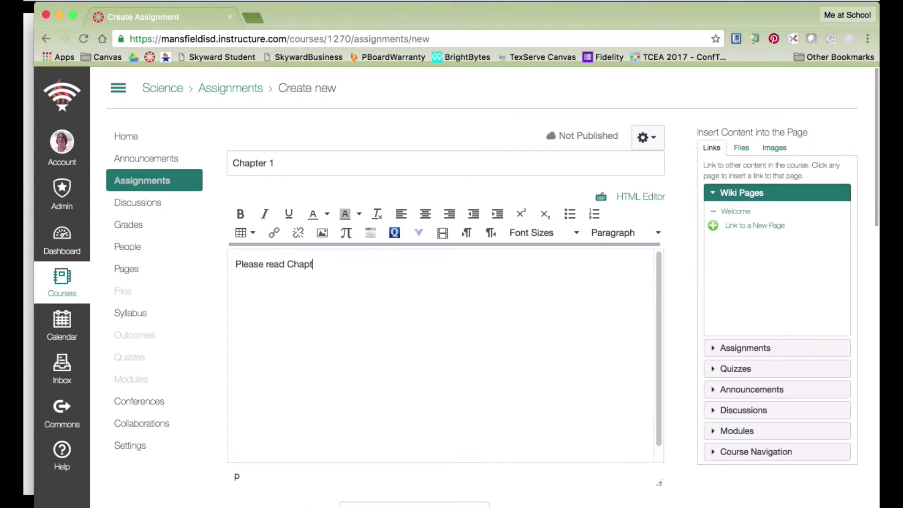
text(er 1.  Name three new)
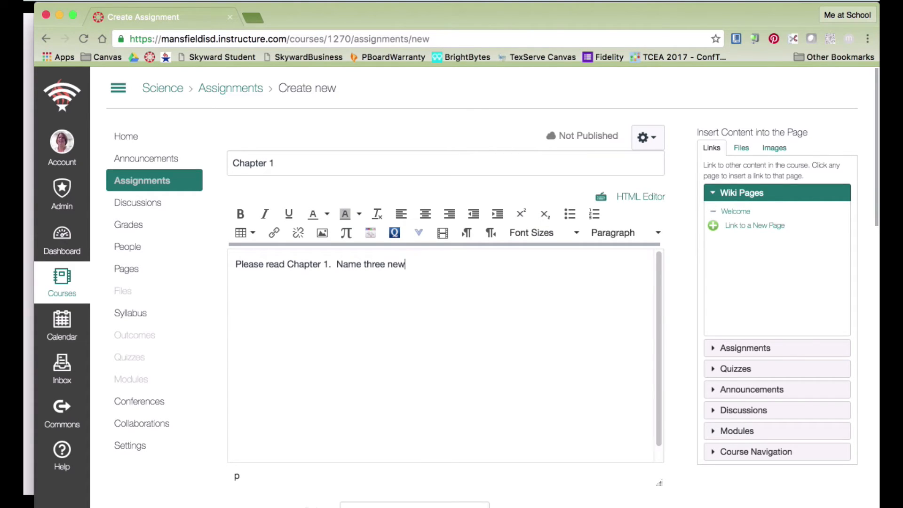
text( things that you have learned.)
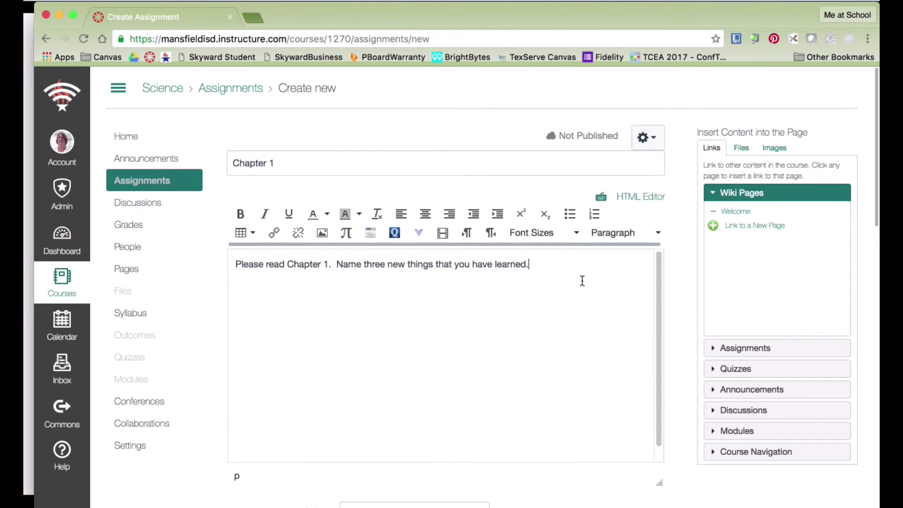
scroll(581, 293, down, 2)
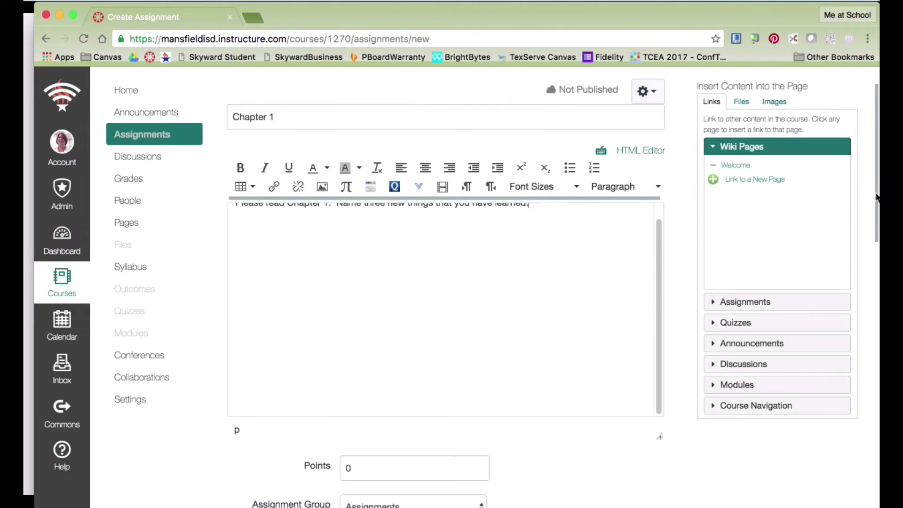
Make the Chapter 1 assignment worth 100 points.
scroll(876, 197, down, 5)
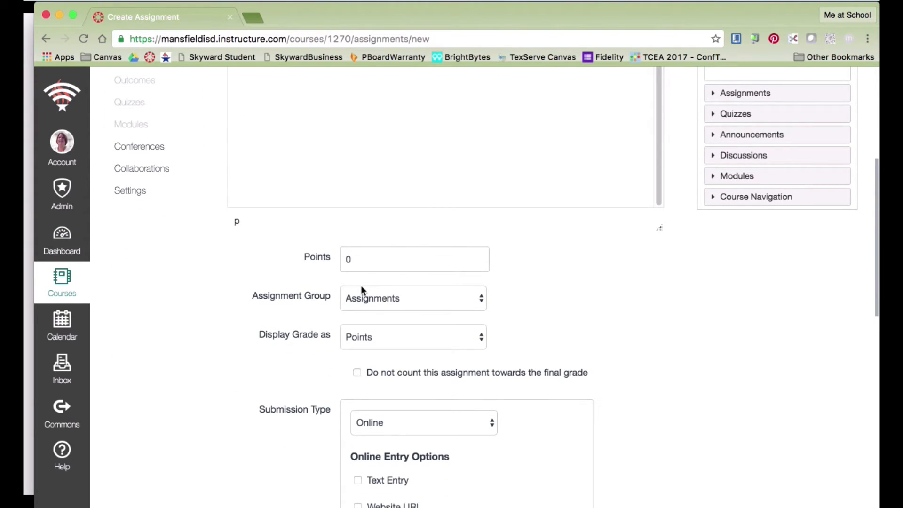
double_click(346, 259)
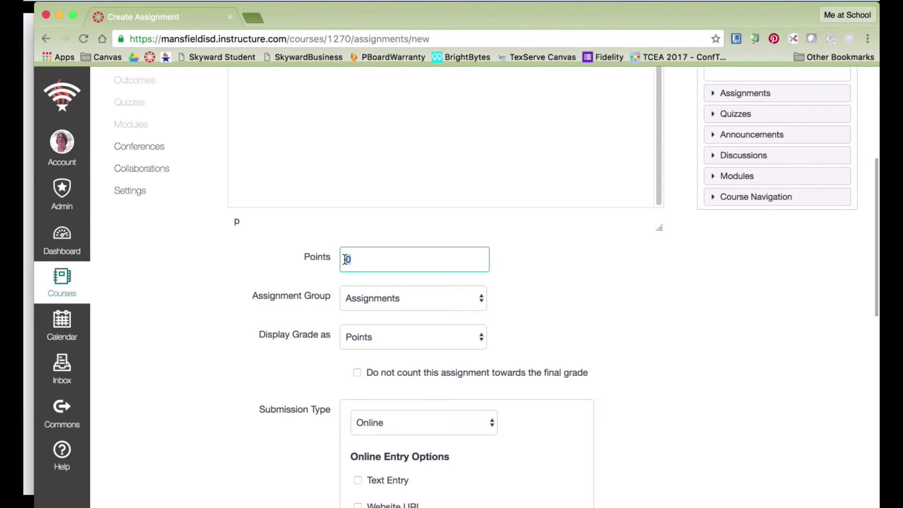
text(100)
click(541, 295)
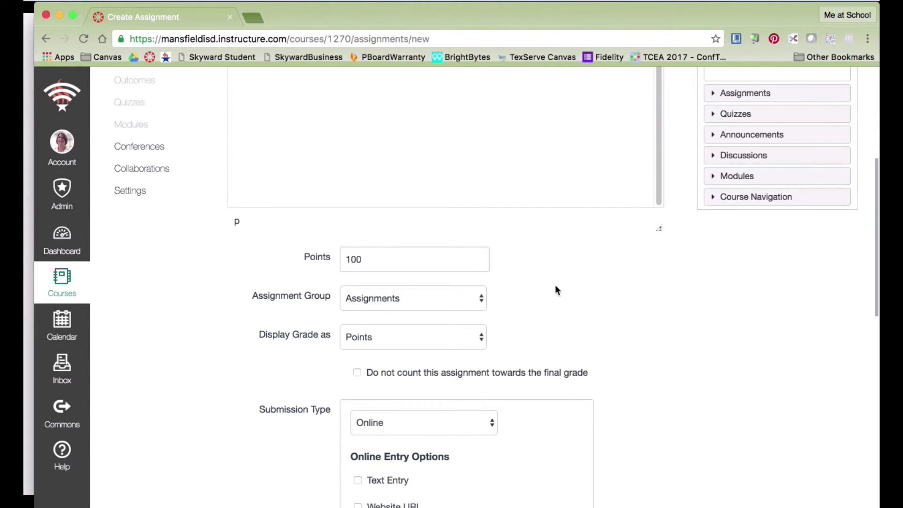
Change Display Grade as from Points to Percentage.
scroll(555, 285, down, 1)
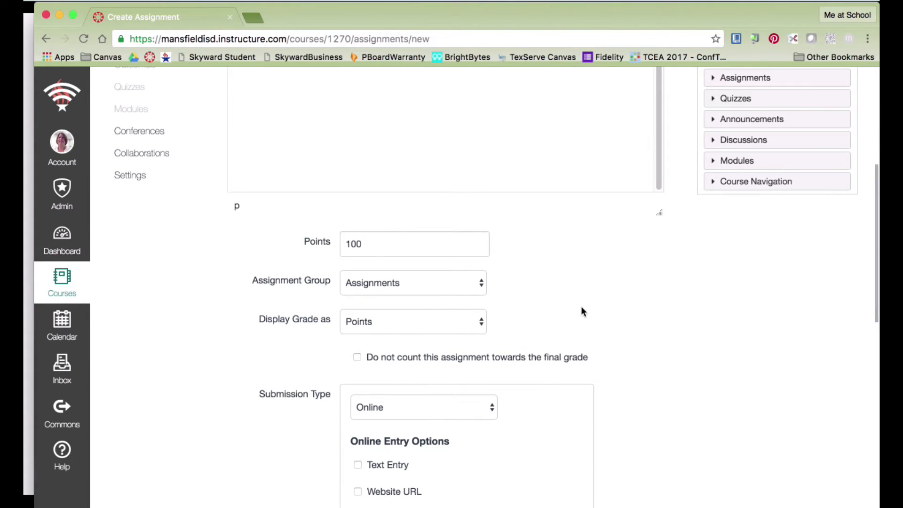
click(480, 322)
click(464, 296)
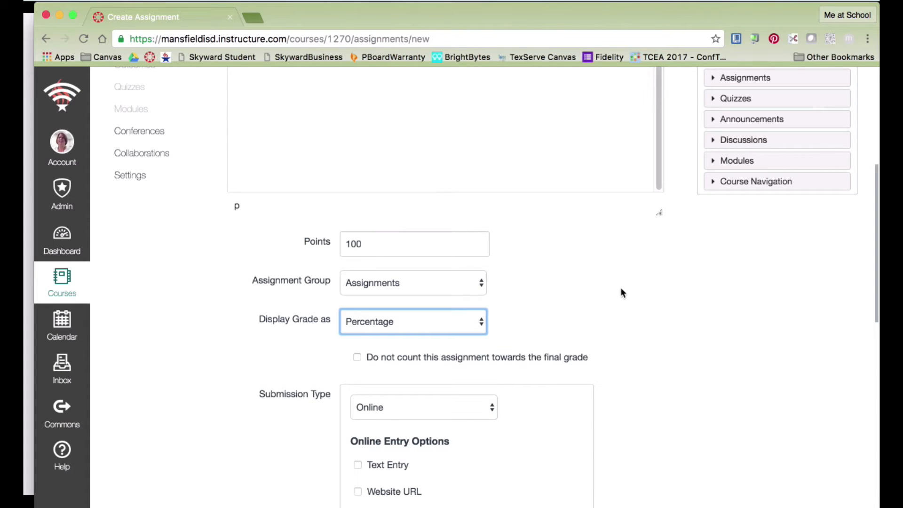
scroll(633, 314, down, 1)
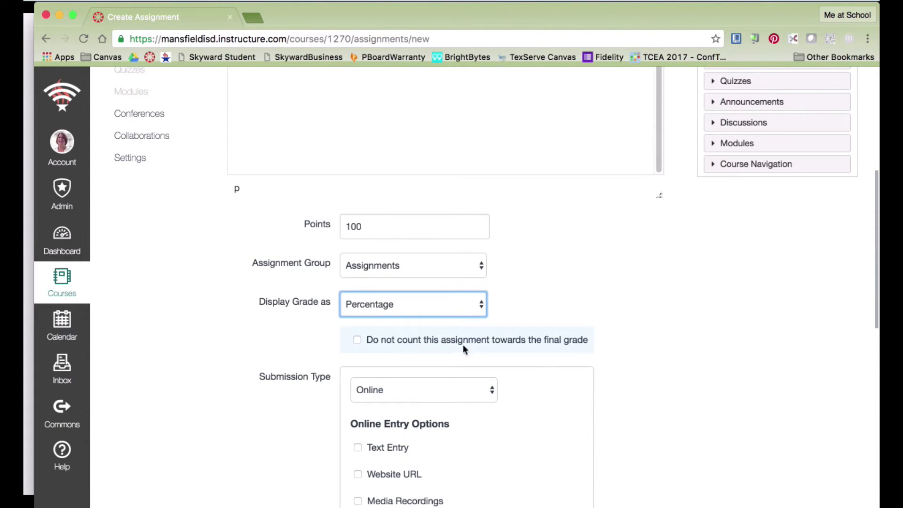
scroll(672, 330, down, 3)
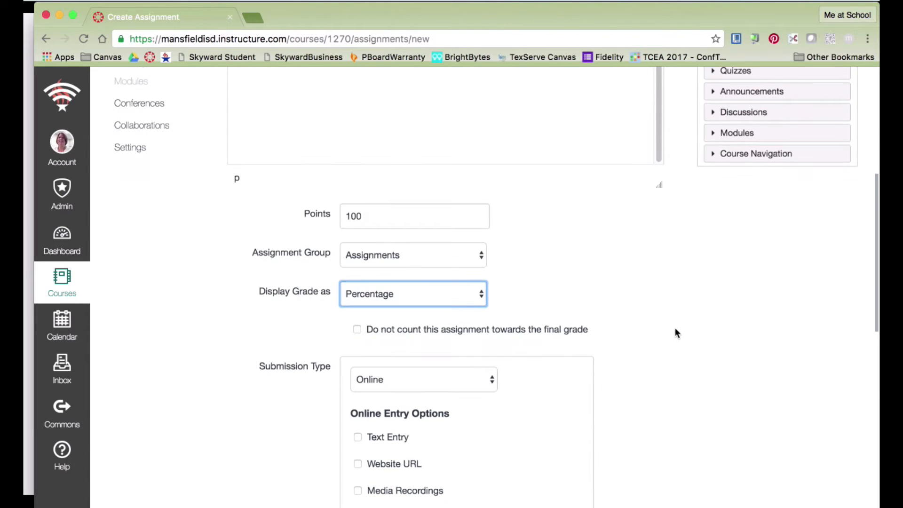
scroll(664, 282, down, 2)
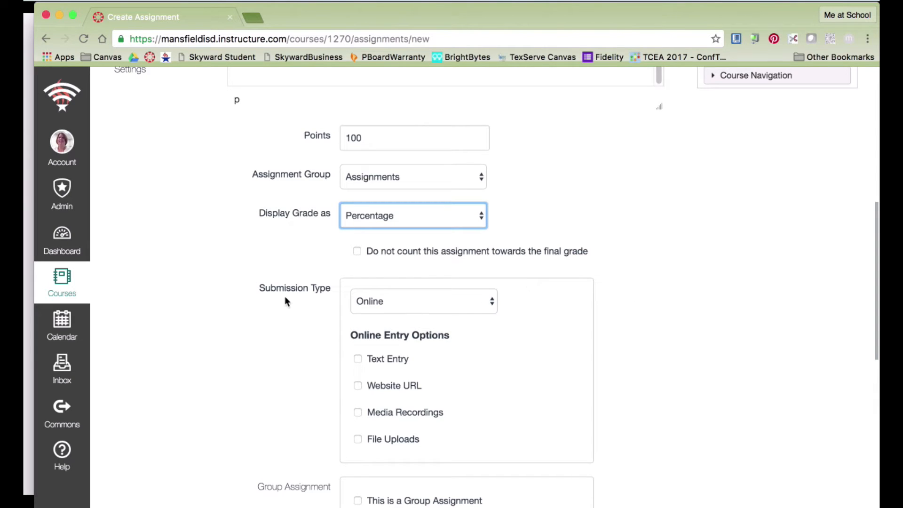
click(492, 303)
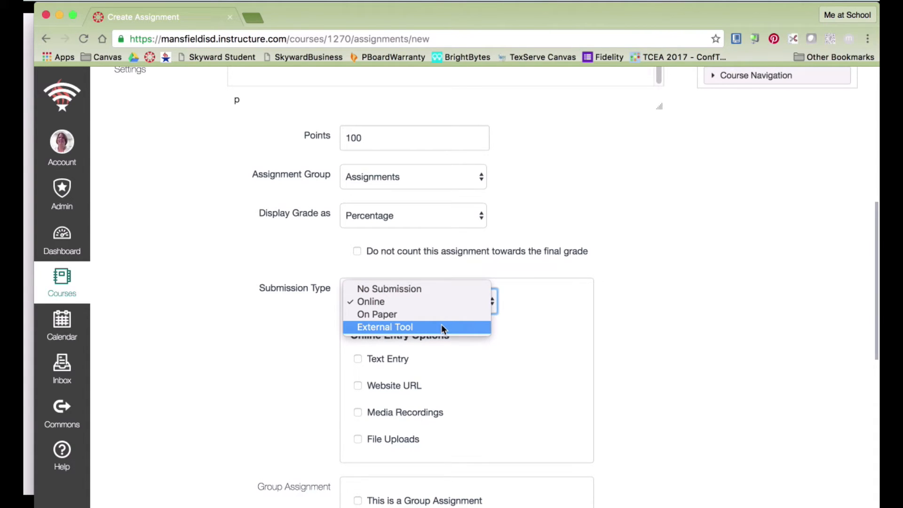
Keep Online submission and tick Text Entry as the online entry option.
click(554, 309)
scroll(482, 326, down, 3)
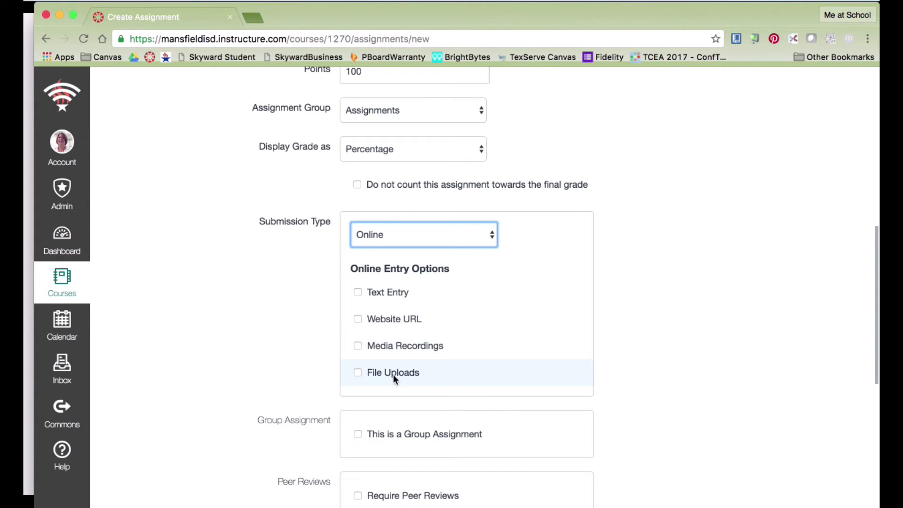
click(358, 294)
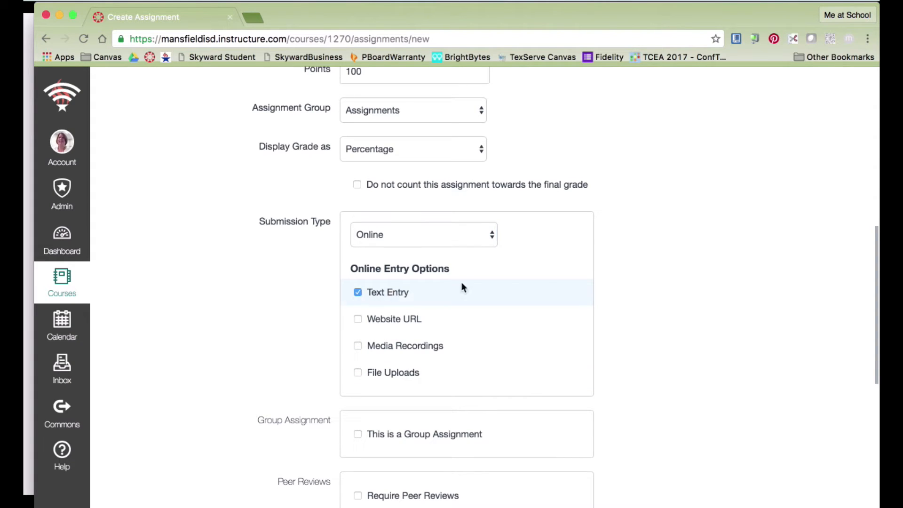
scroll(690, 261, down, 3)
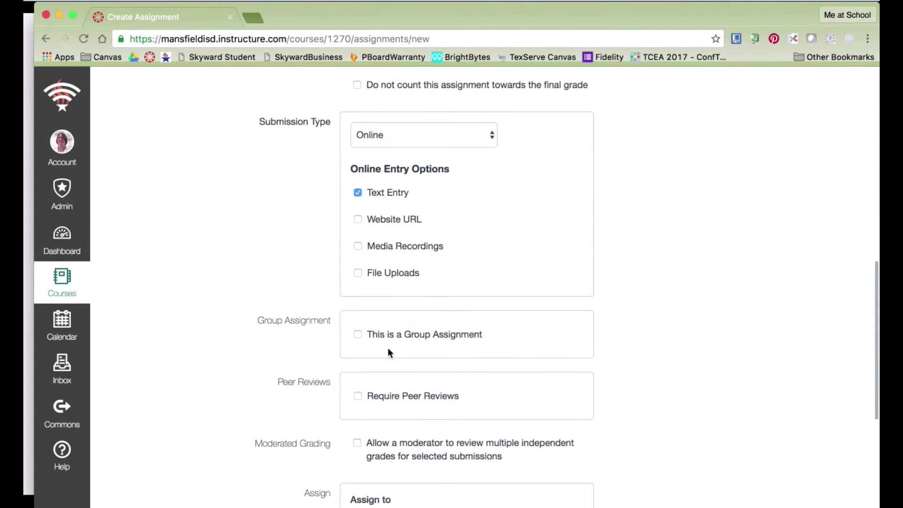
scroll(621, 332, down, 1)
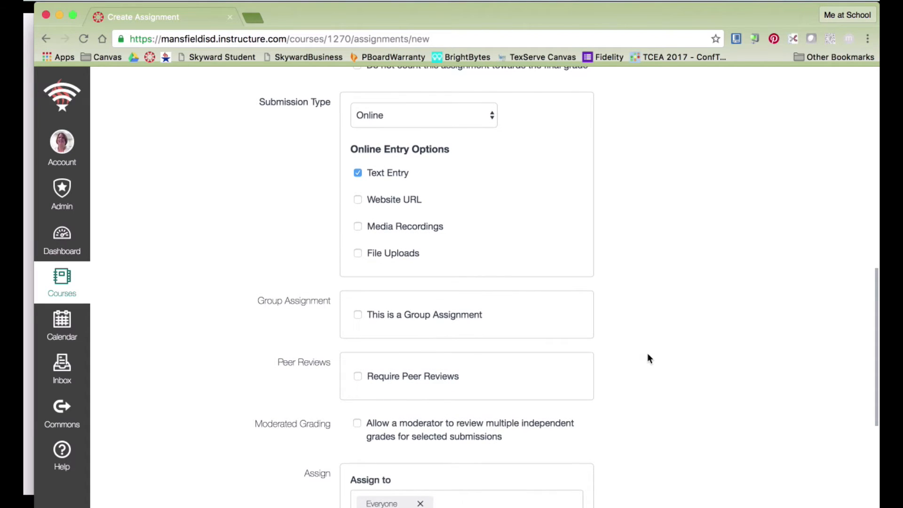
scroll(647, 359, down, 5)
scroll(646, 350, down, 3)
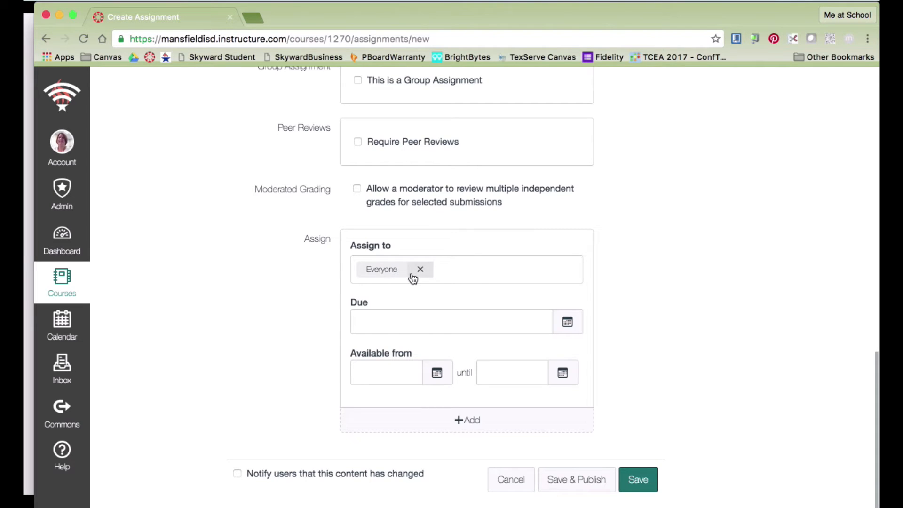
Replace the Everyone token with the Block 1 section in Assign to.
click(454, 274)
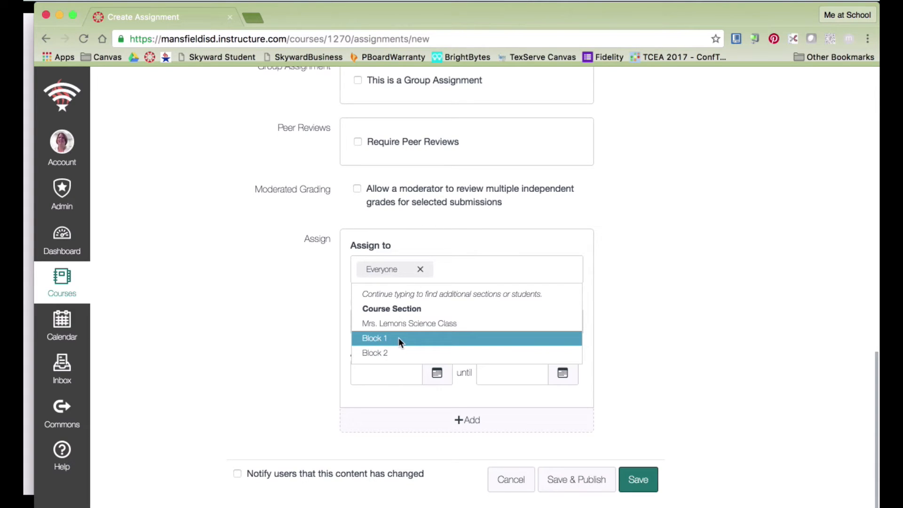
scroll(406, 340, down, 1)
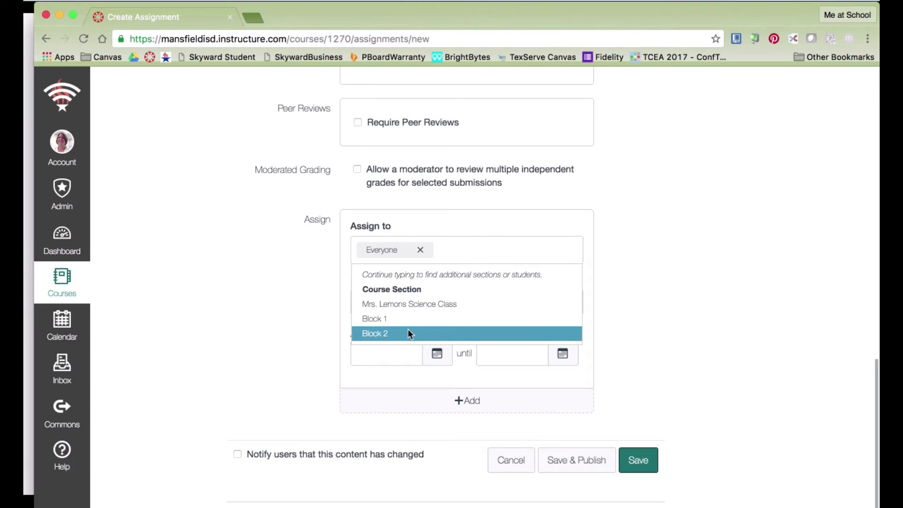
click(421, 253)
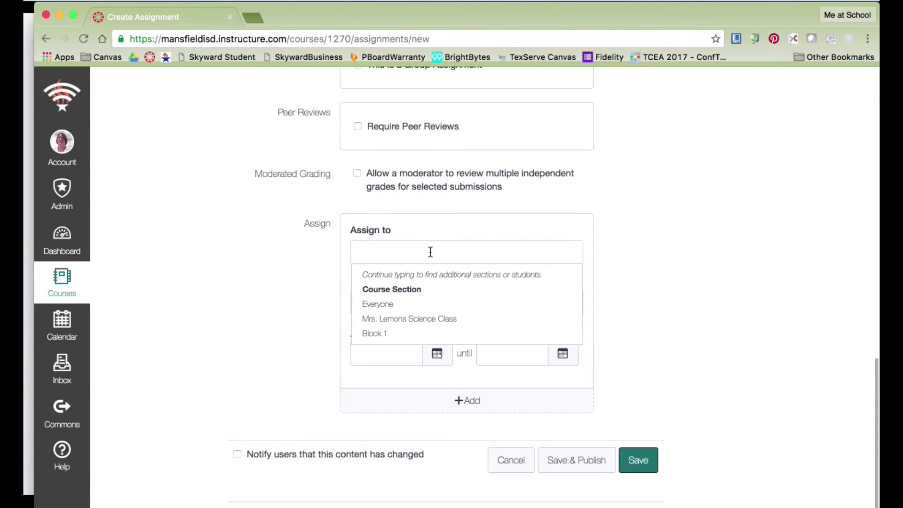
click(379, 332)
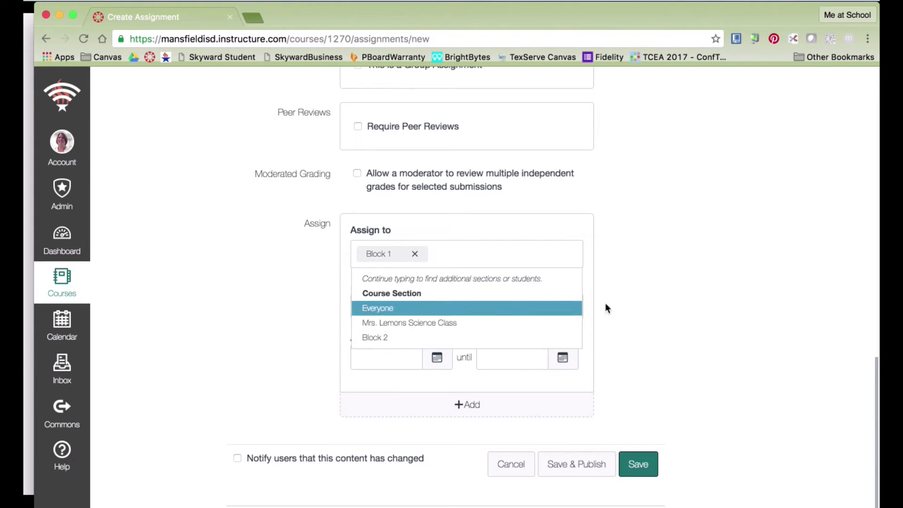
click(647, 293)
click(568, 307)
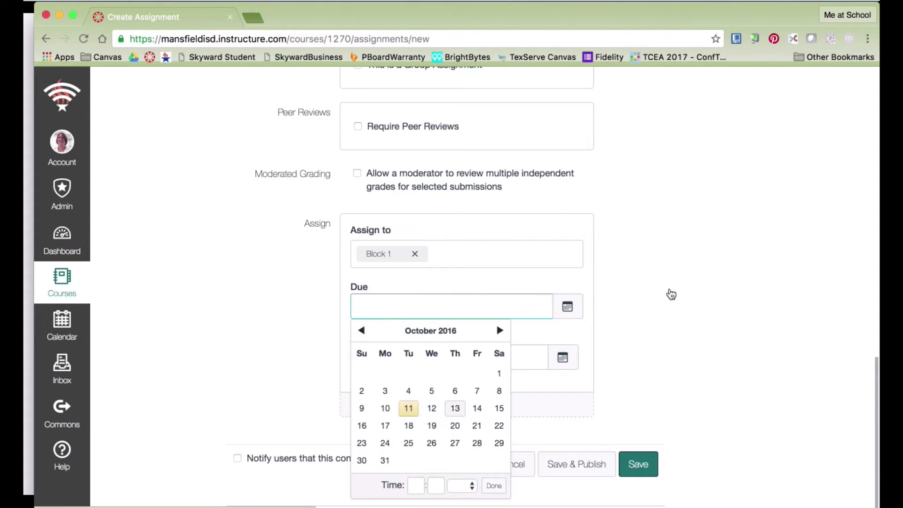
Set the due date to Oct 13 and the available-from date to Oct 12.
click(629, 311)
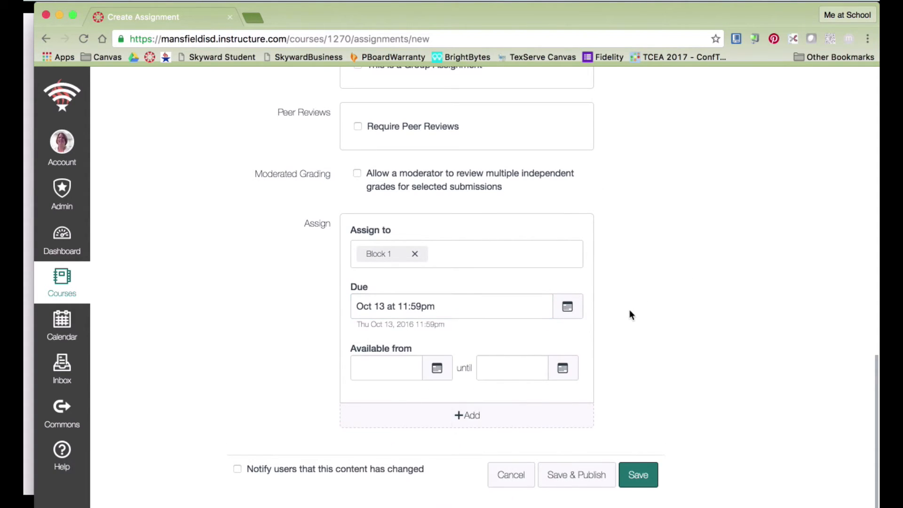
click(436, 371)
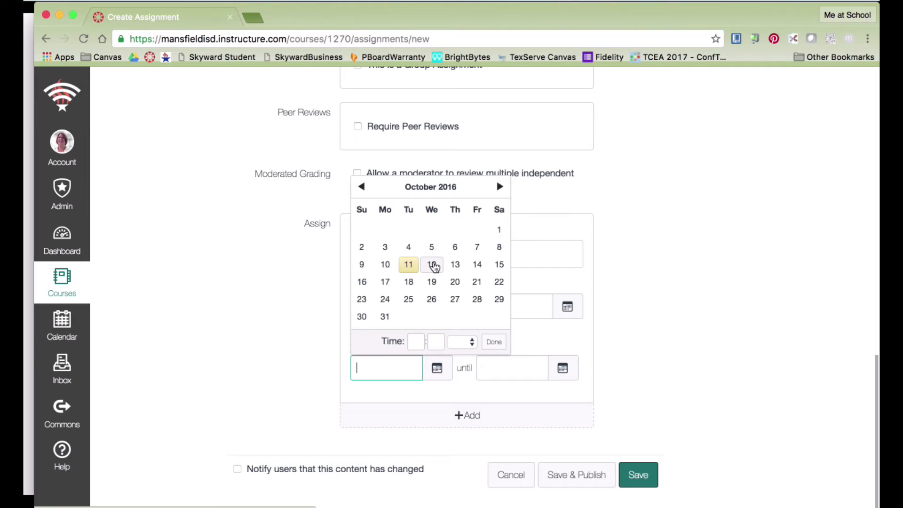
click(433, 266)
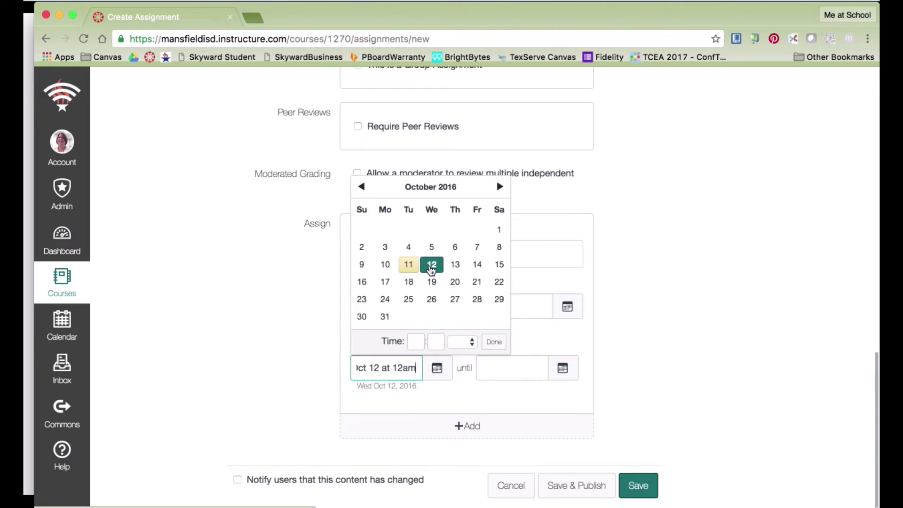
Set the availability start time to 7:30am and end availability on Oct 14.
click(420, 340)
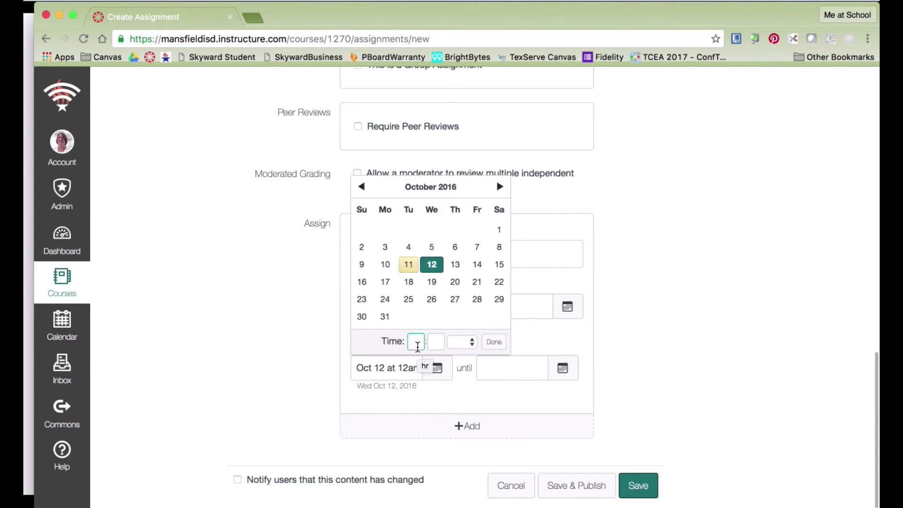
text(7)
key(Tab)
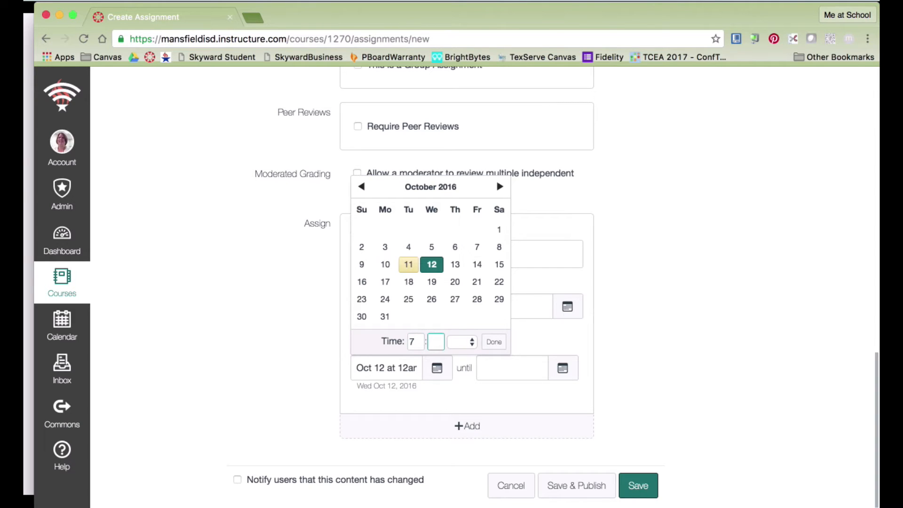
text(30)
click(471, 342)
click(472, 360)
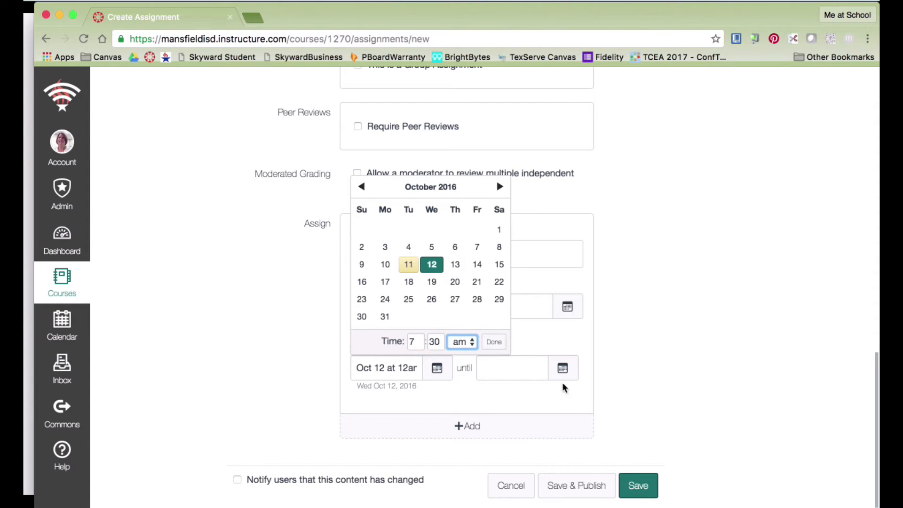
click(494, 342)
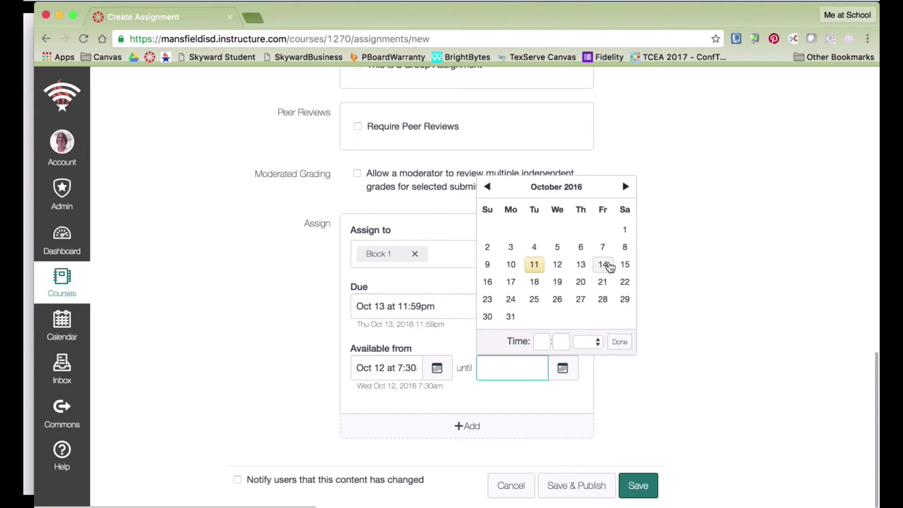
click(604, 266)
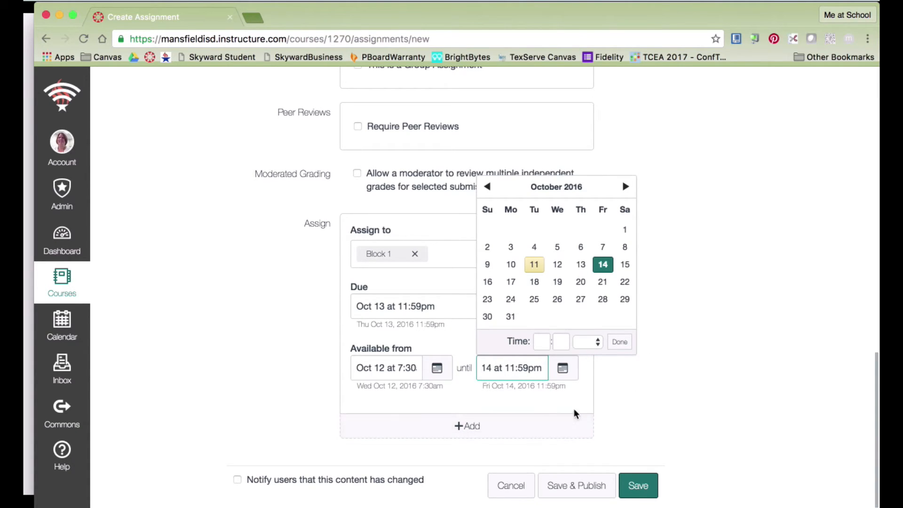
click(652, 387)
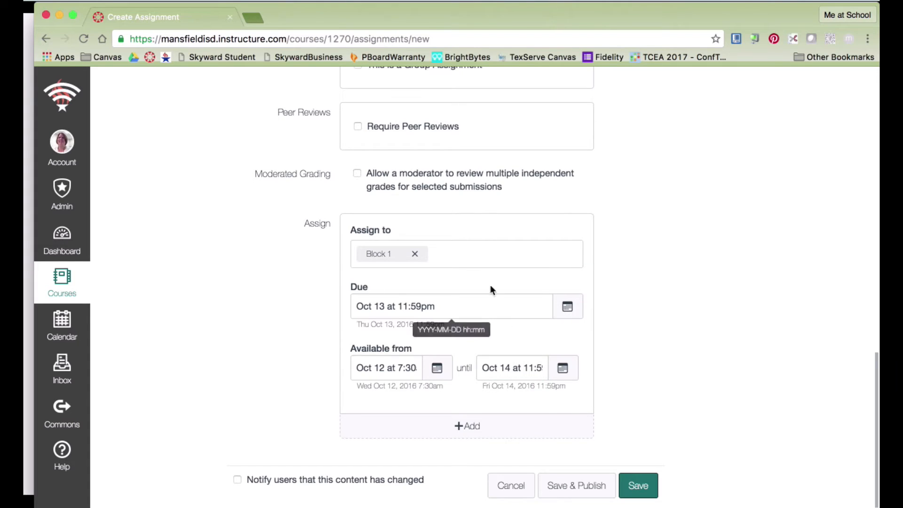
scroll(613, 244, down, 1)
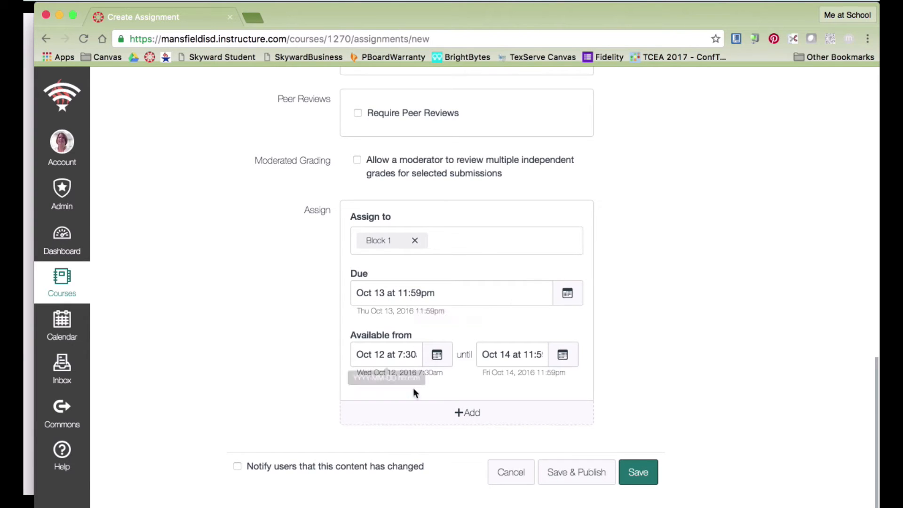
Add a Block 2 entry due Oct 14 at 11:59pm, then Save & Publish.
click(474, 414)
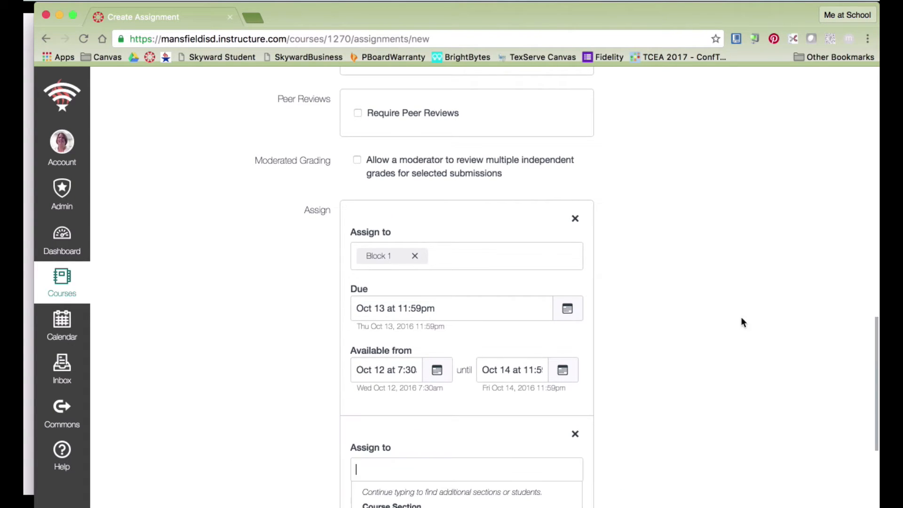
scroll(742, 305, down, 5)
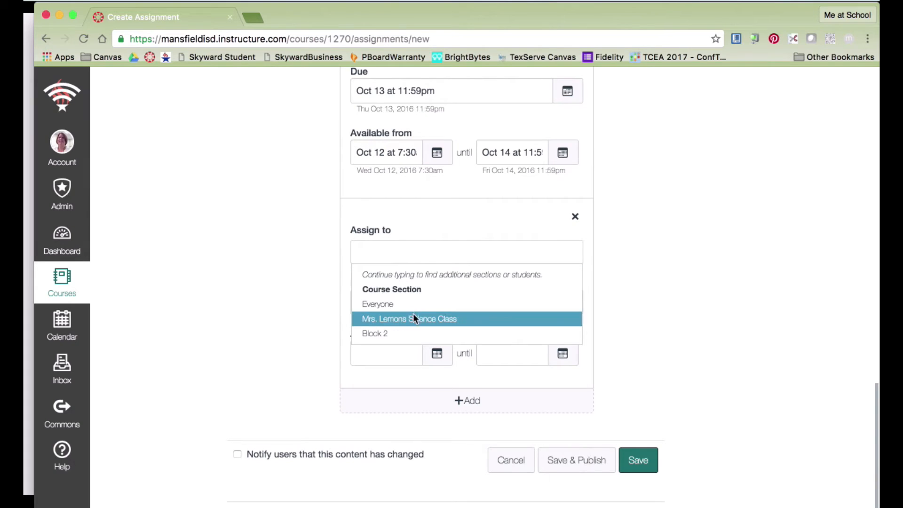
click(400, 326)
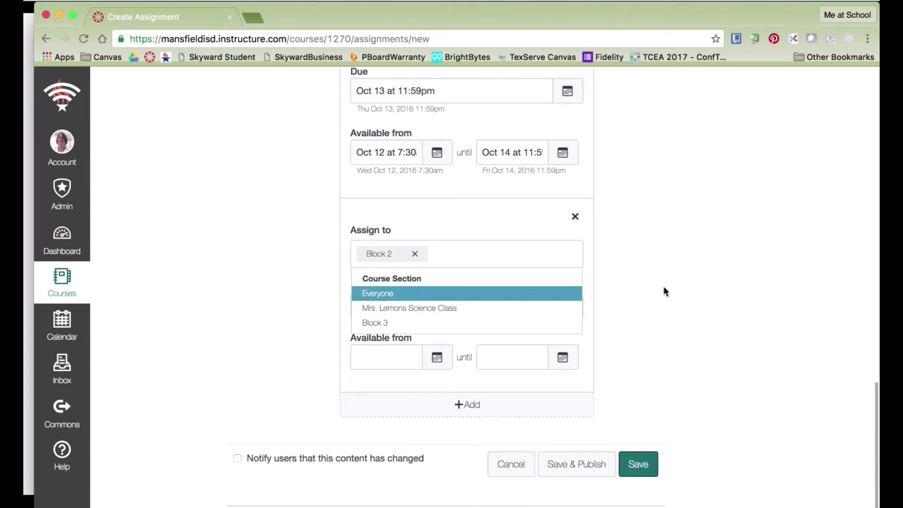
click(617, 306)
click(567, 306)
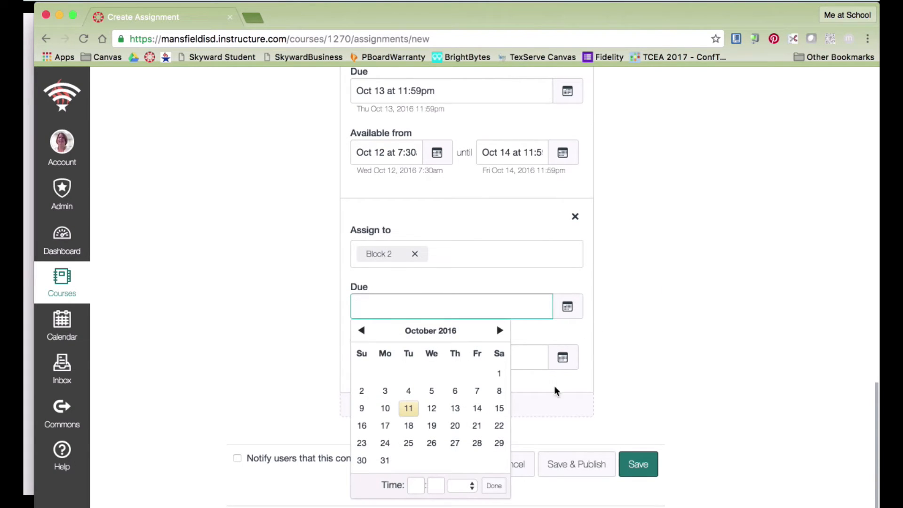
click(477, 408)
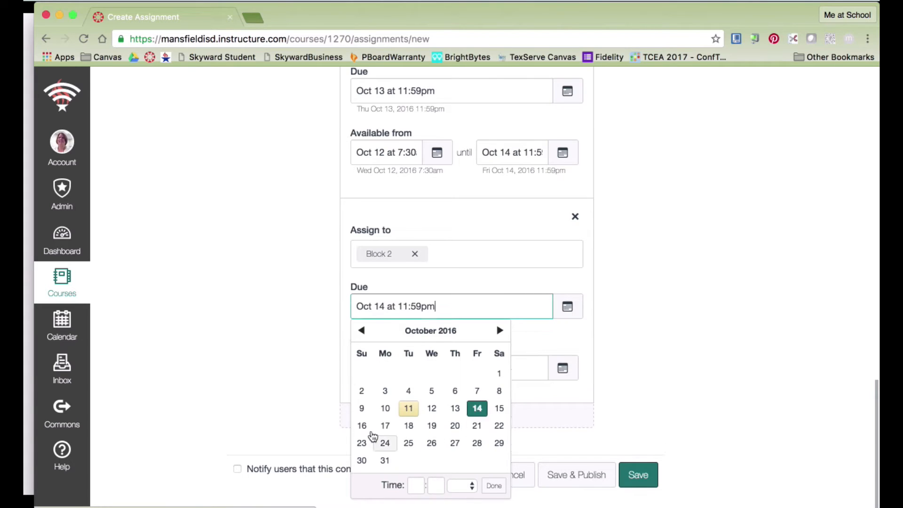
click(292, 413)
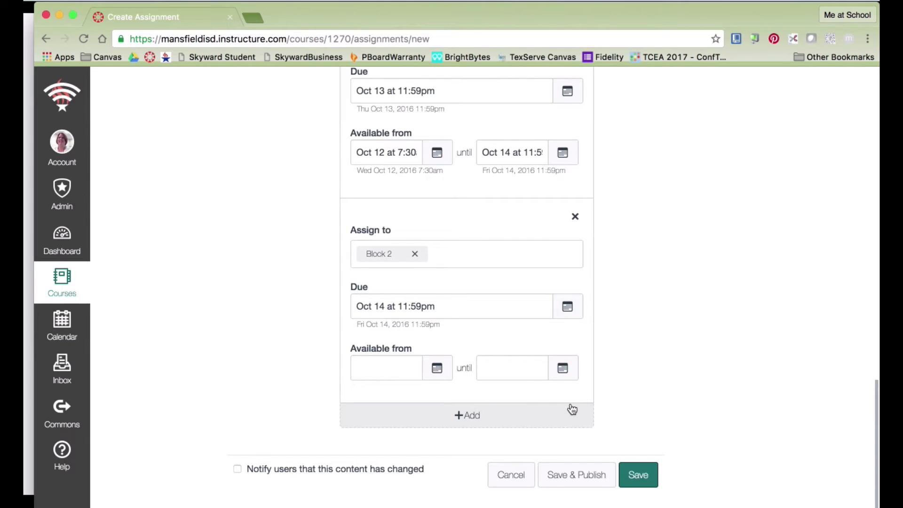
click(584, 476)
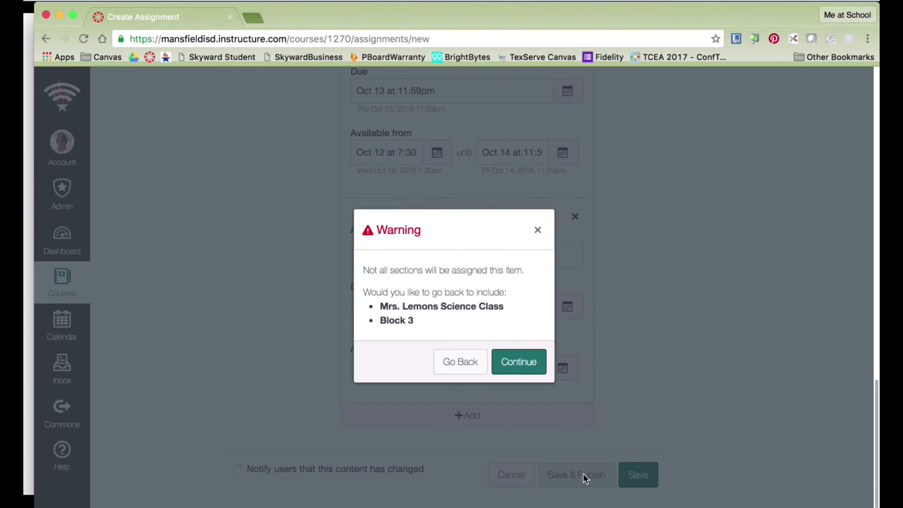
Continue past the unassigned-sections warning, then go to the course Discussions page.
click(534, 364)
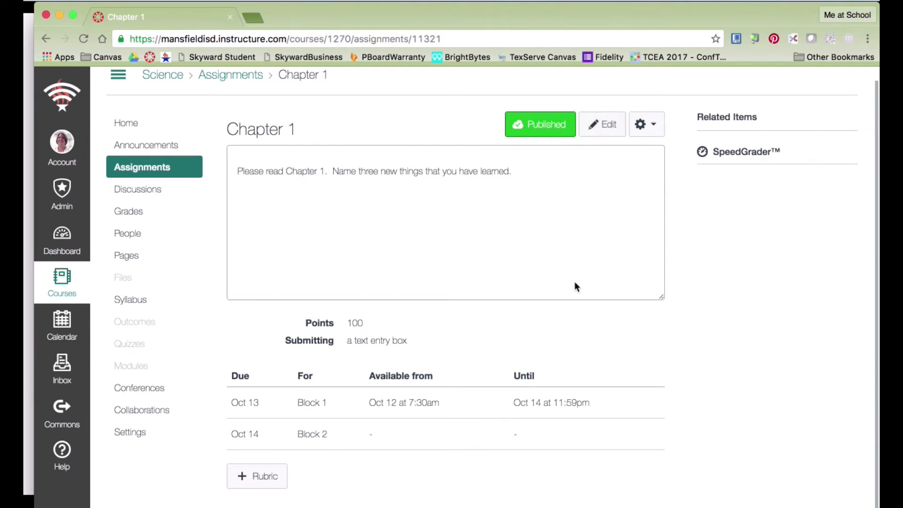
click(139, 192)
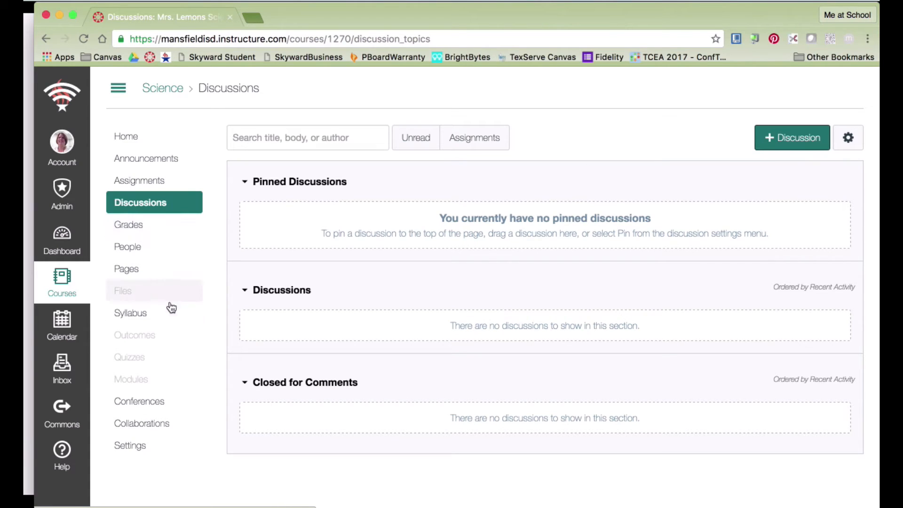
Create a new quiz from the Quizzes page and select its Unnamed Quiz title.
click(126, 358)
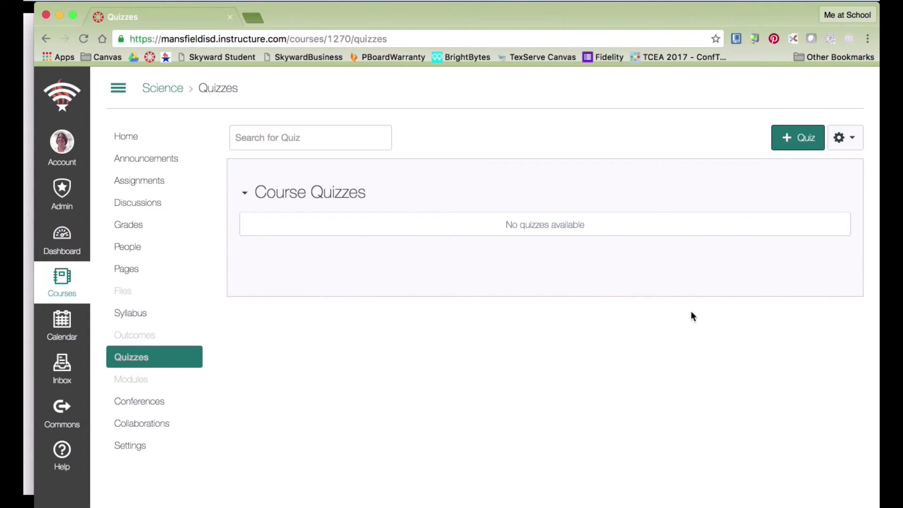
click(809, 139)
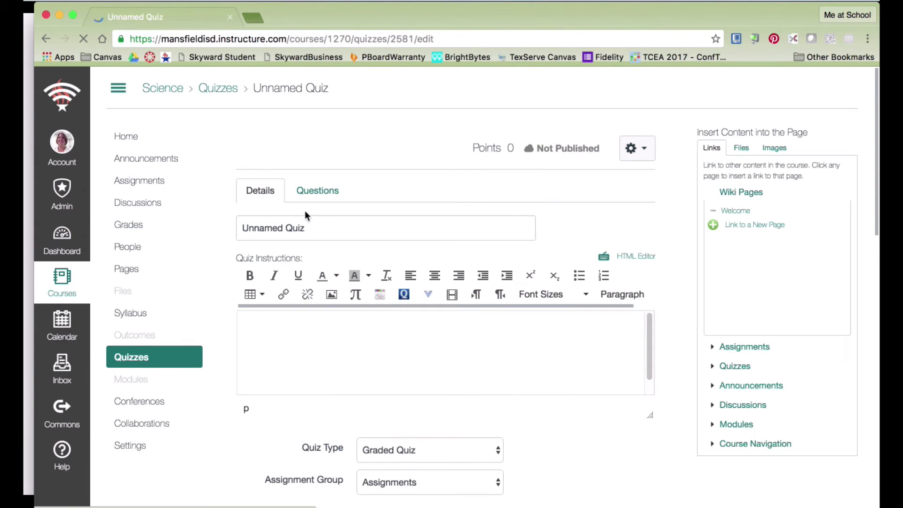
drag(313, 228, 243, 226)
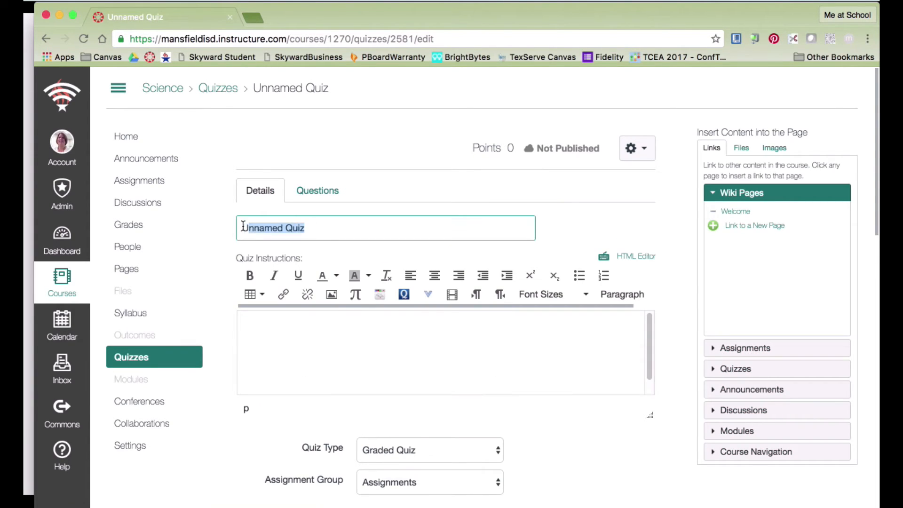
Title the quiz 'Practice on Chapter 1' with the instructions 'Complete each question.'.
text(Prac)
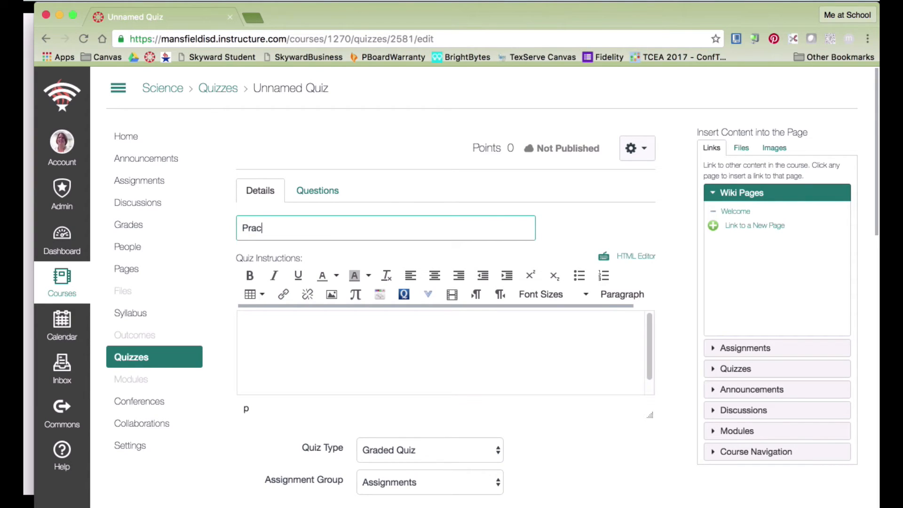
text(tice on Chapter 1)
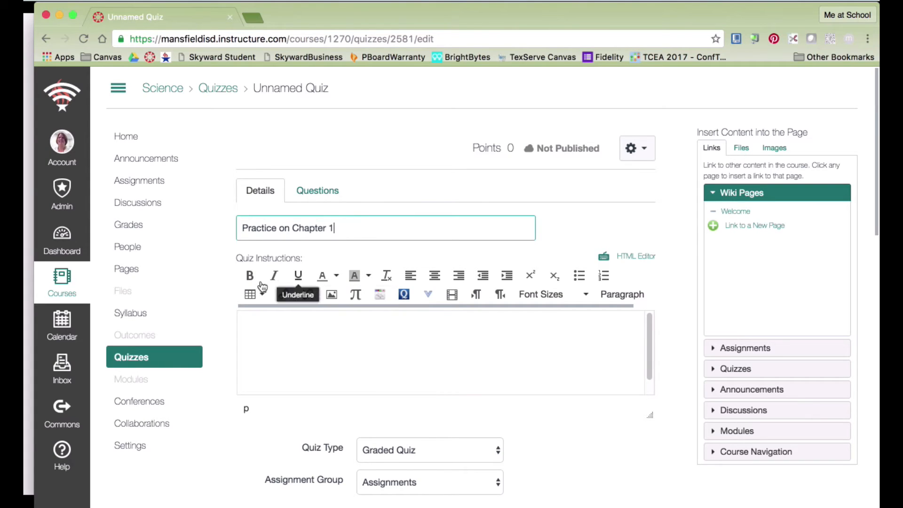
click(364, 330)
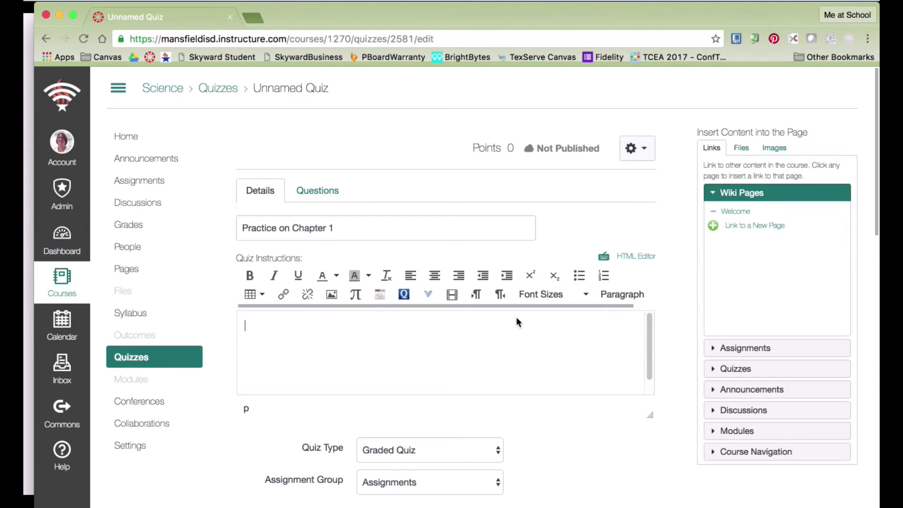
text(Complete each q)
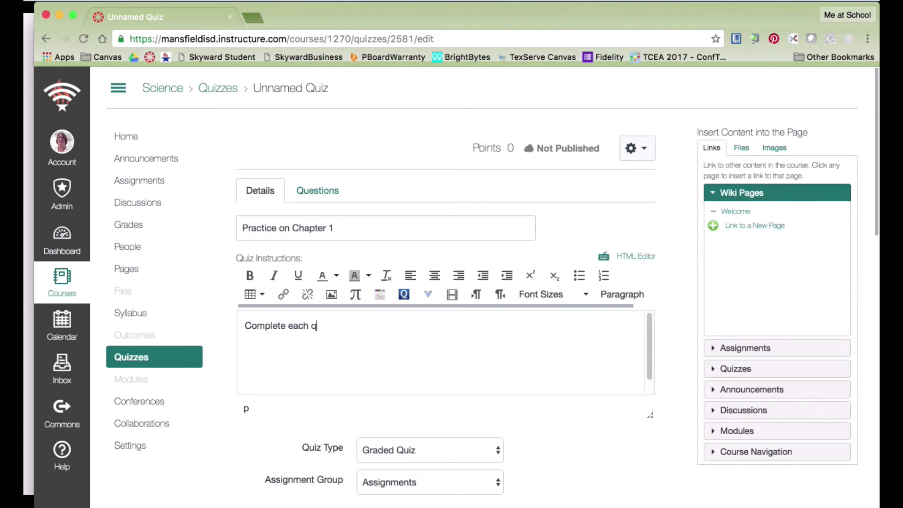
text(uestion.)
scroll(528, 348, down, 5)
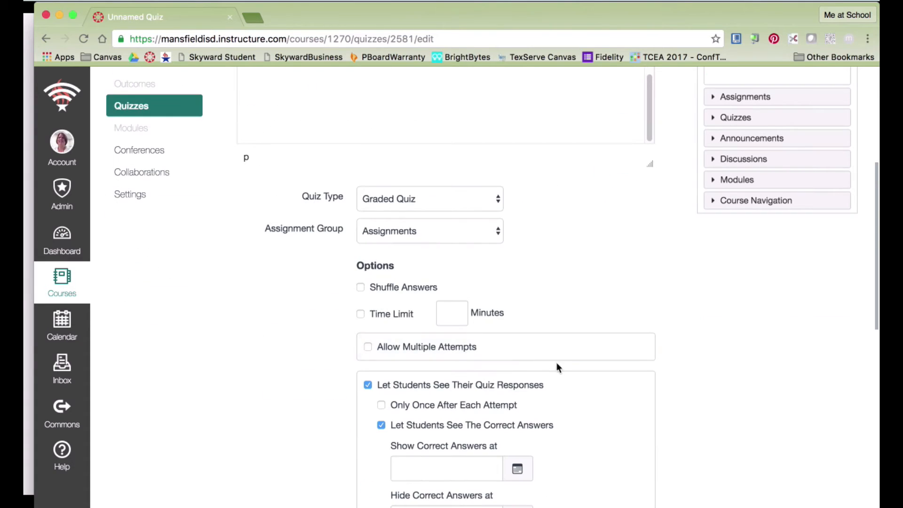
Keep the quiz type as Graded Quiz.
click(496, 198)
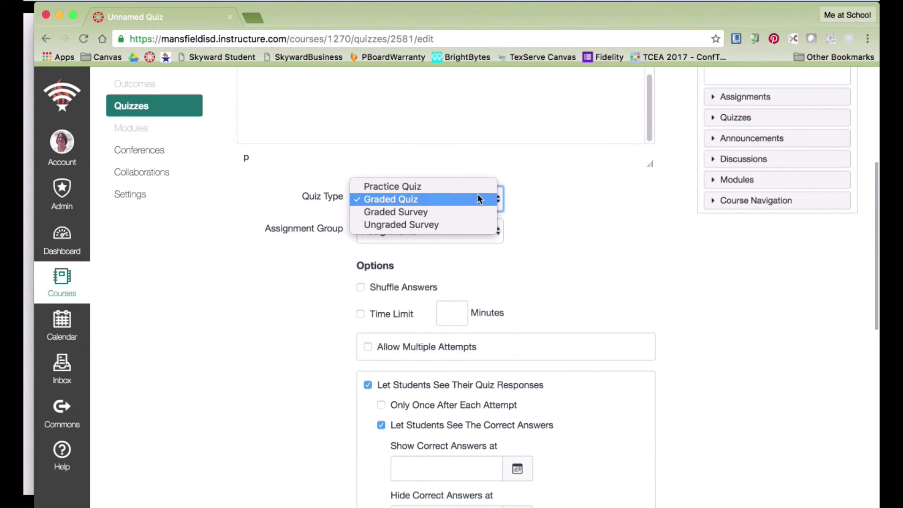
click(470, 200)
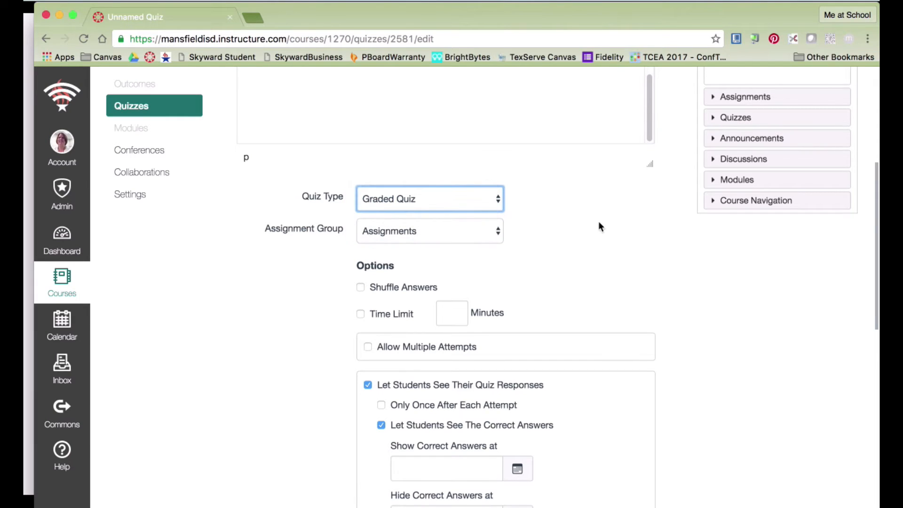
scroll(614, 218, down, 6)
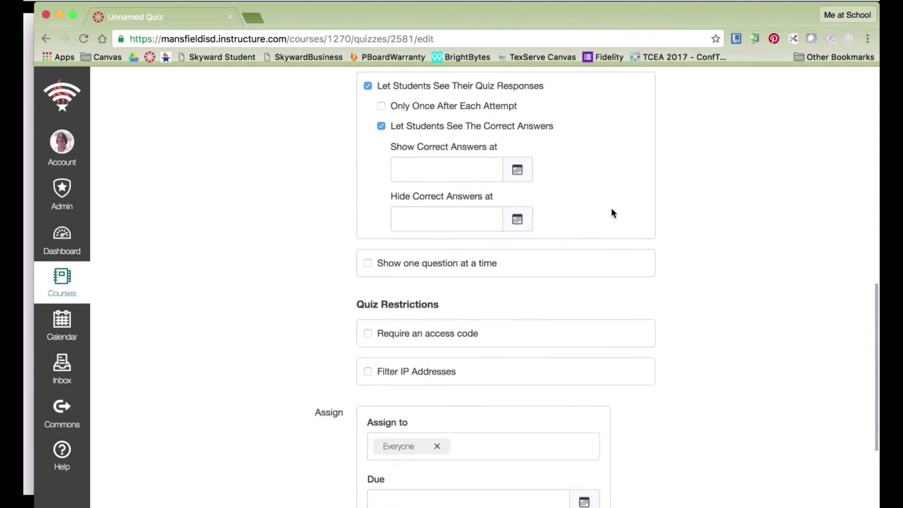
scroll(611, 207, up, 4)
scroll(607, 162, up, 2)
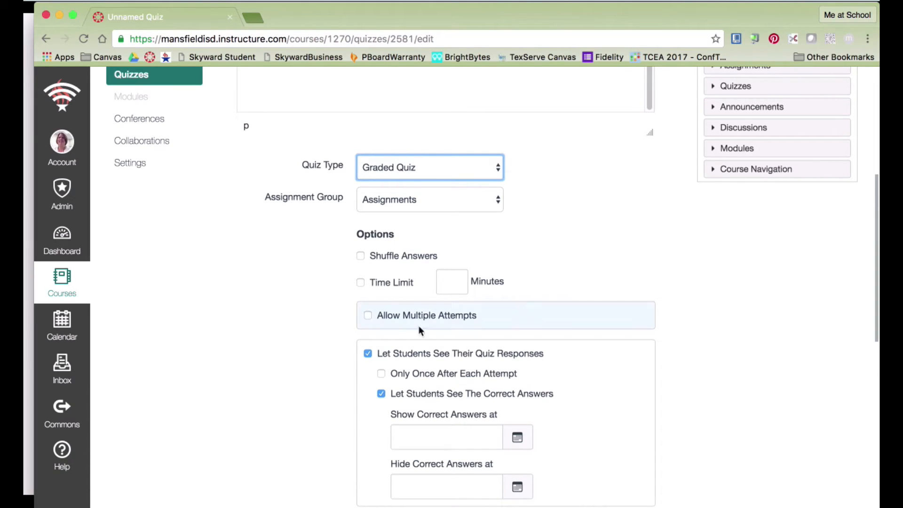
Allow multiple attempts, keeping the highest score, limited to 2 allowed attempts.
click(368, 316)
scroll(667, 231, down, 2)
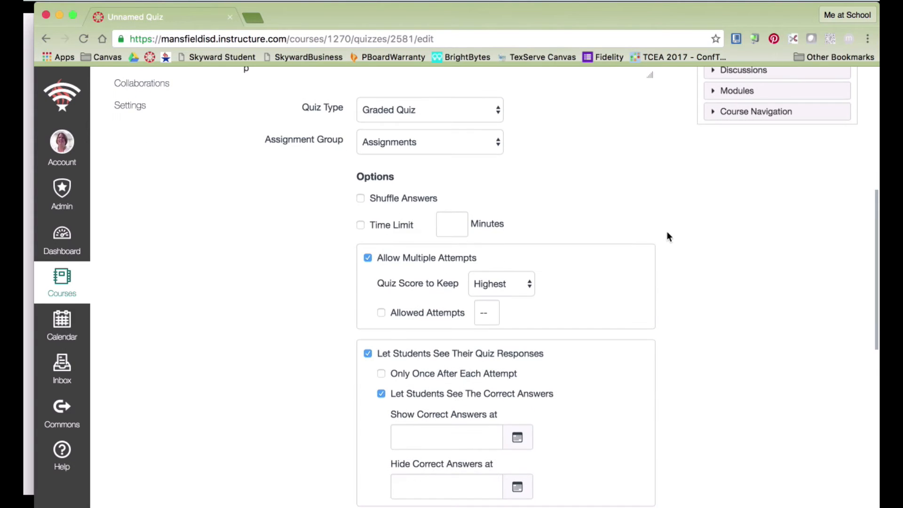
click(529, 283)
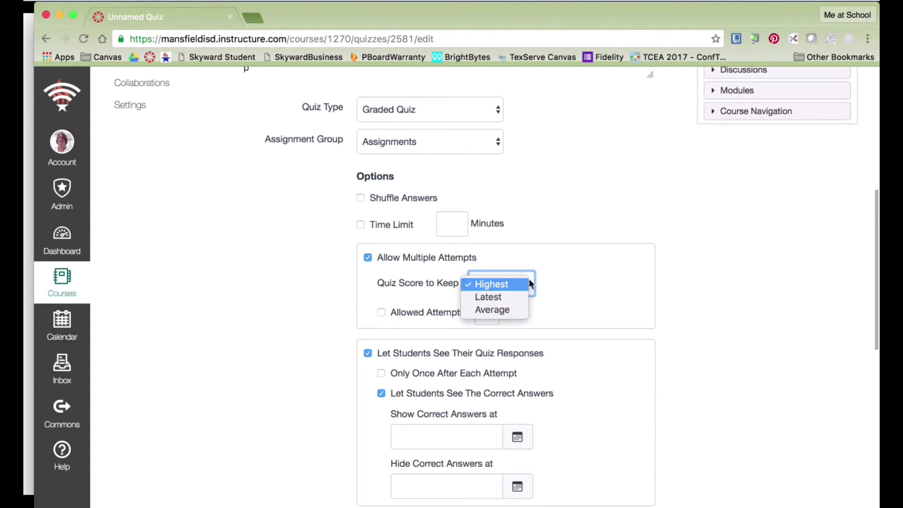
click(599, 295)
click(380, 312)
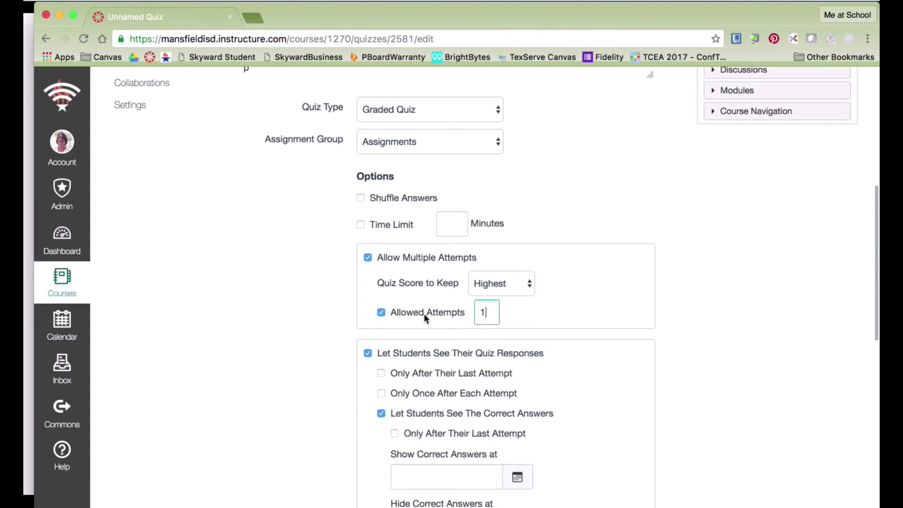
key(BackSpace)
text(23)
click(591, 300)
Show correct answers only after the last attempt, from Oct 18 until Oct 26, 2016.
scroll(593, 303, down, 1)
scroll(592, 303, down, 5)
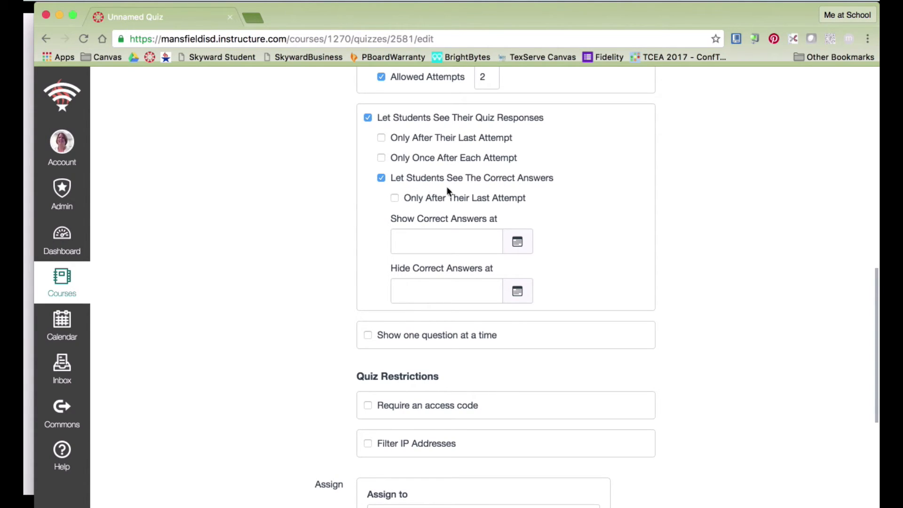
click(394, 198)
click(522, 247)
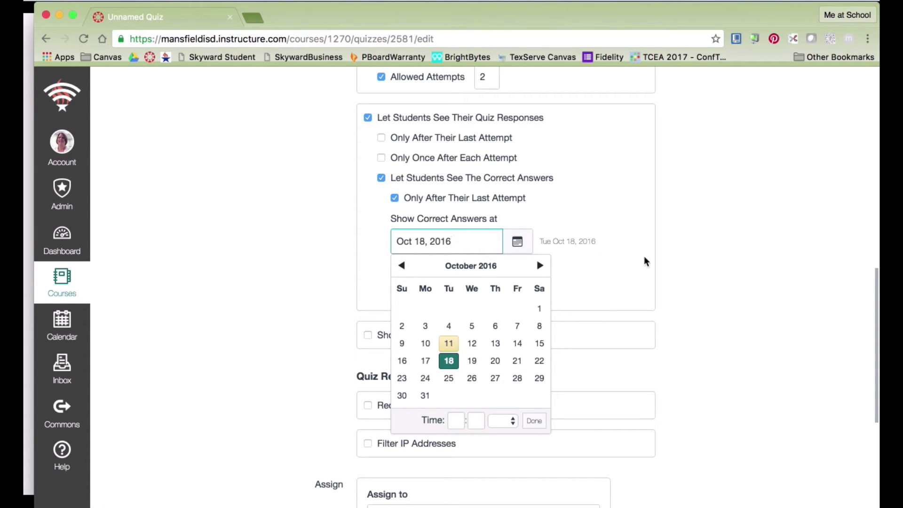
click(626, 275)
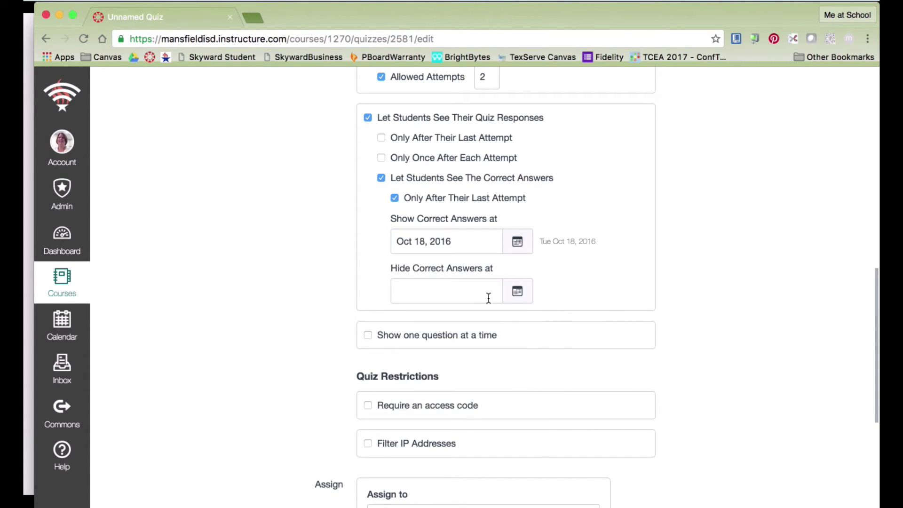
click(528, 293)
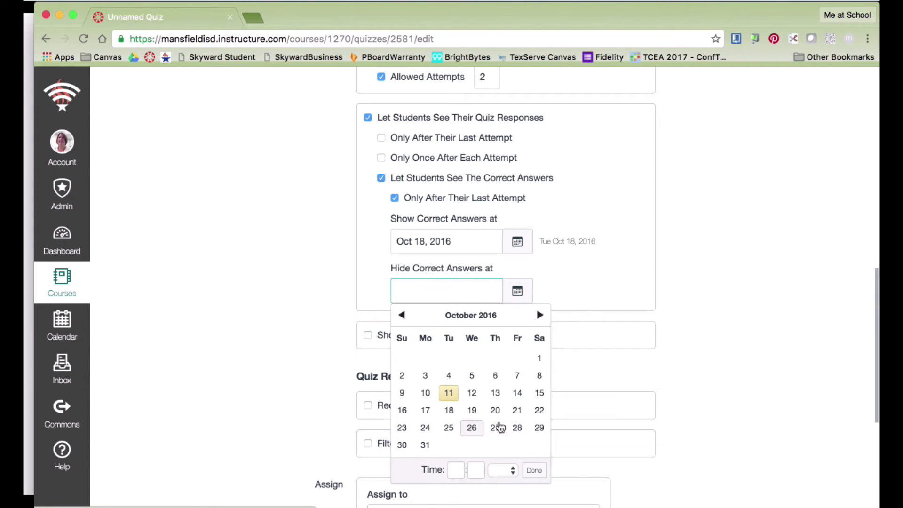
click(477, 429)
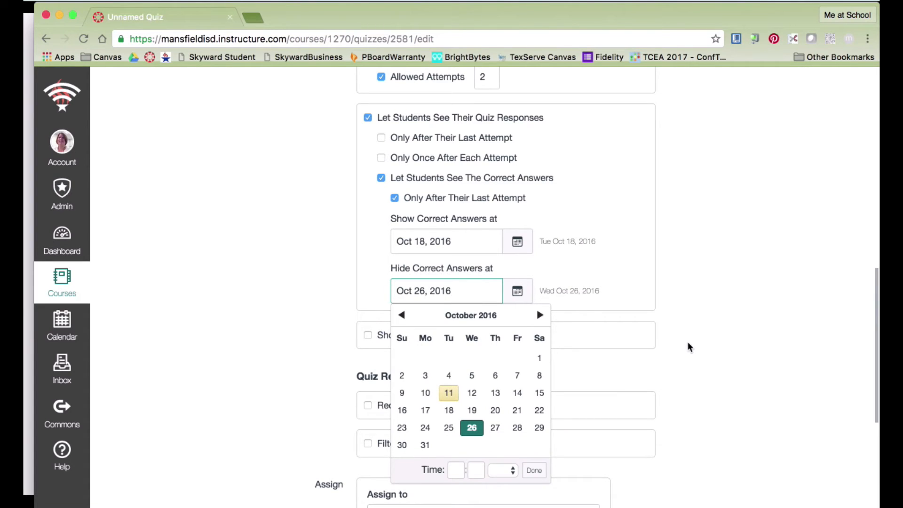
click(691, 283)
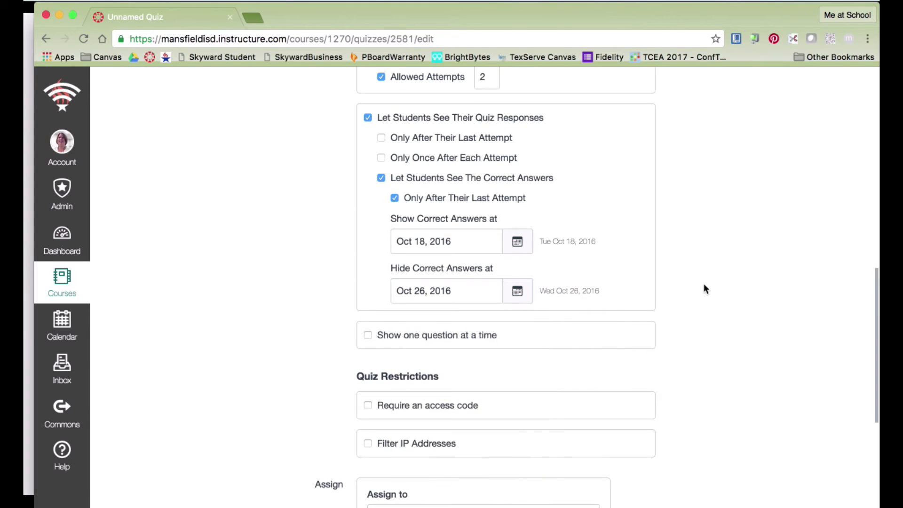
scroll(637, 291, down, 3)
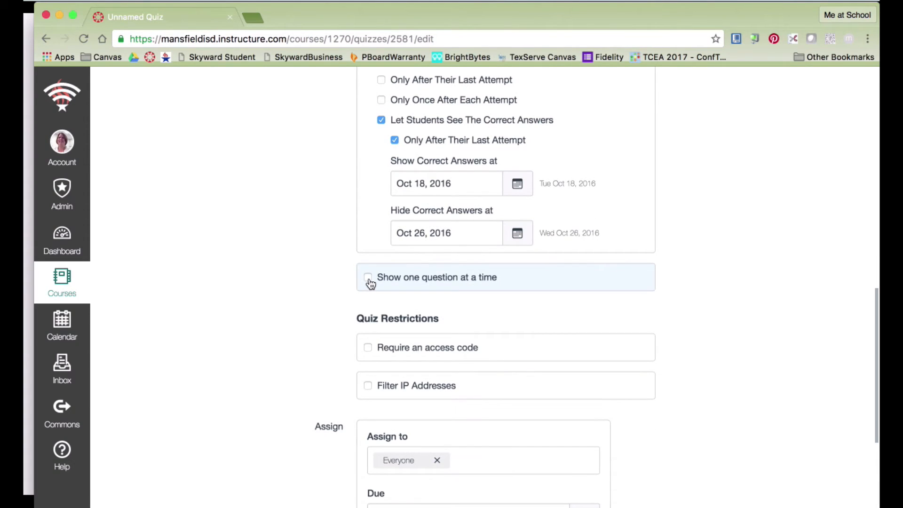
Turn on 'Show one question at a time' for the quiz.
click(368, 277)
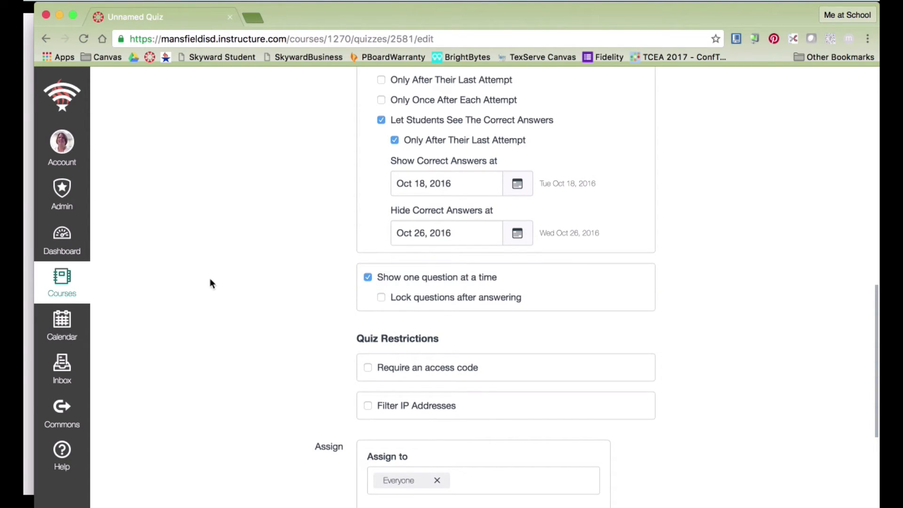
scroll(244, 284, down, 5)
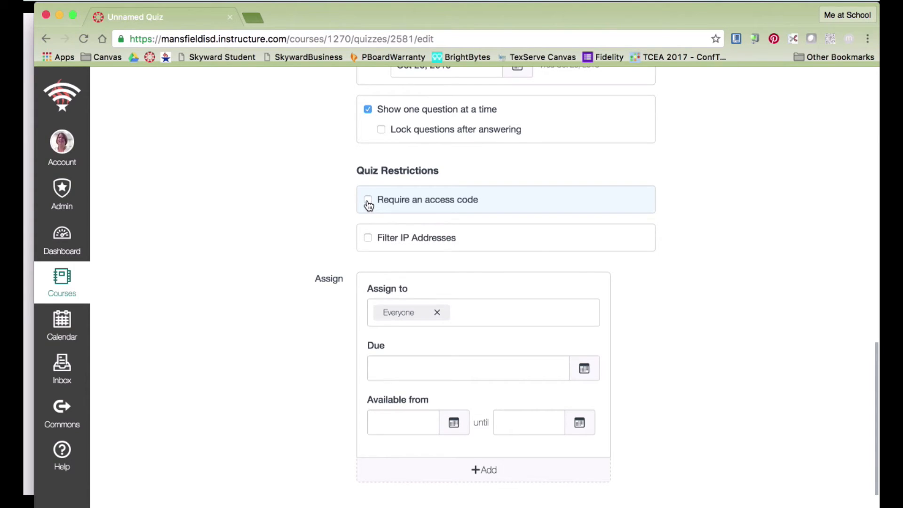
scroll(221, 236, down, 2)
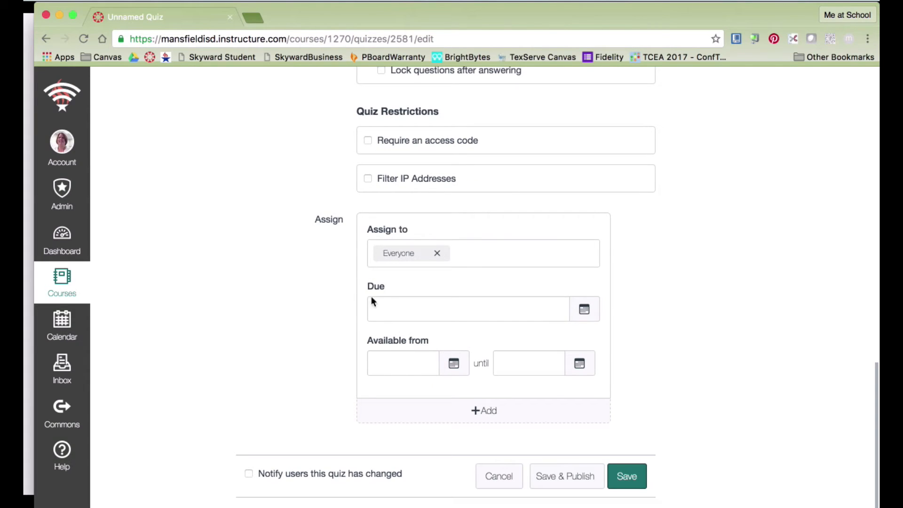
Set the quiz due date to Oct 12, 2016 at 11:59pm.
click(588, 312)
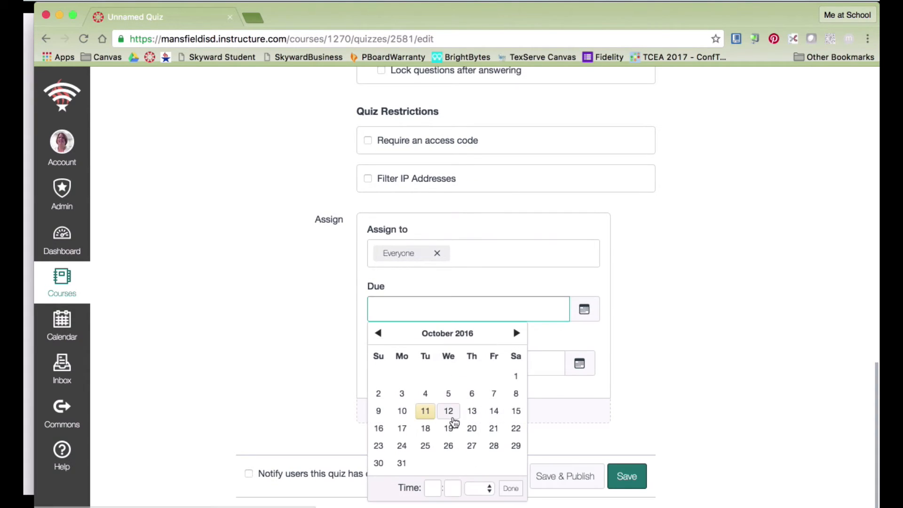
click(448, 411)
click(663, 320)
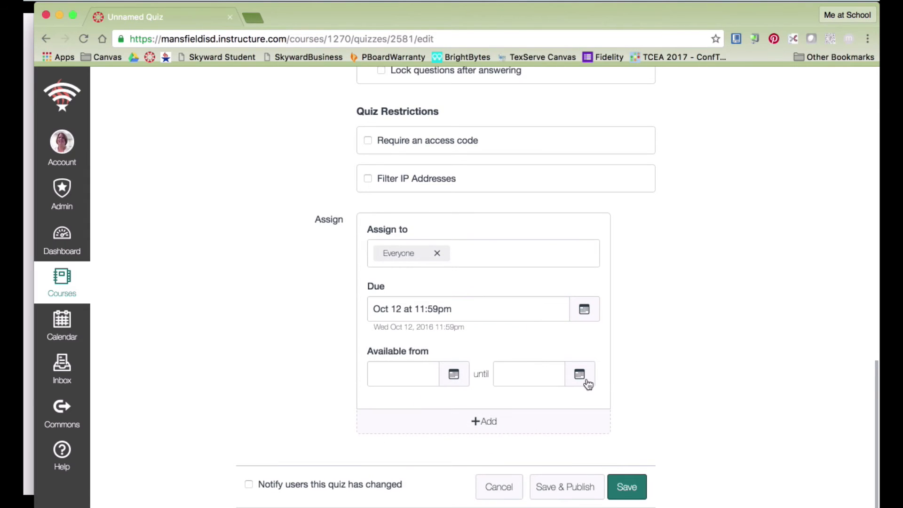
scroll(694, 253, down, 1)
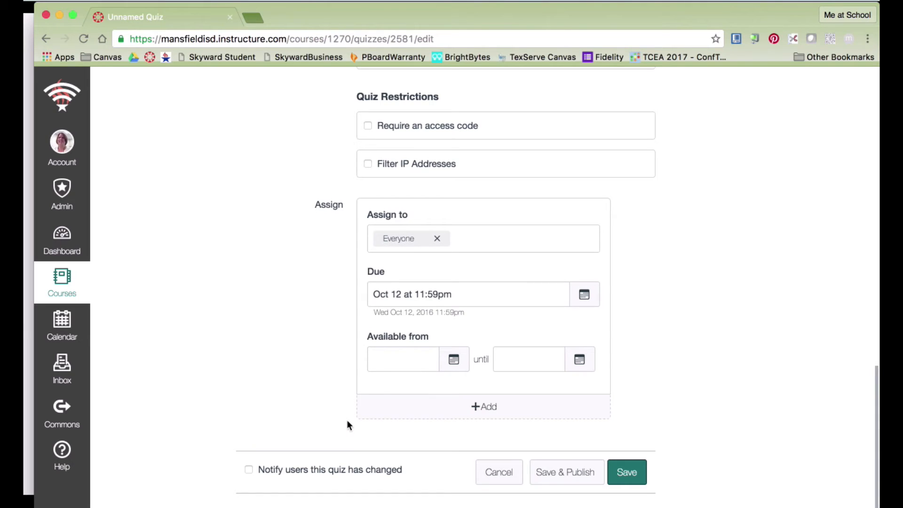
Save & Publish the quiz, then return to its edit page.
click(556, 472)
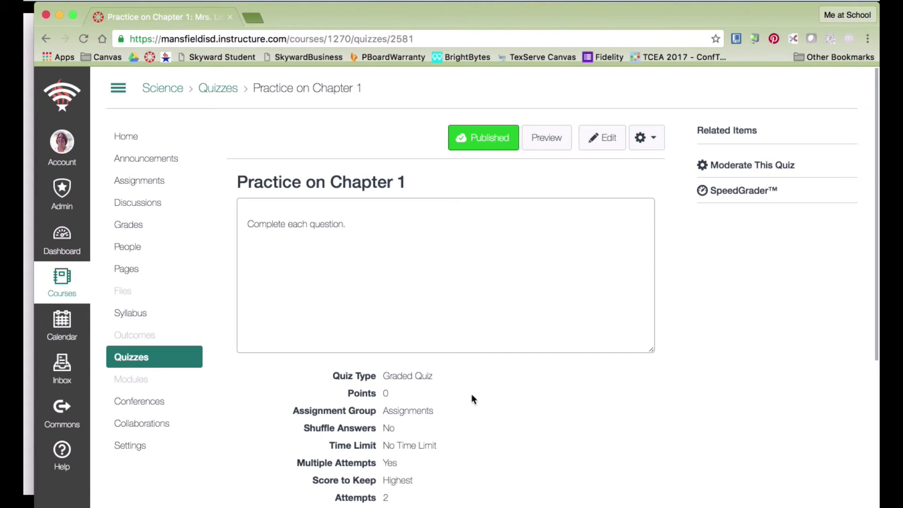
click(599, 139)
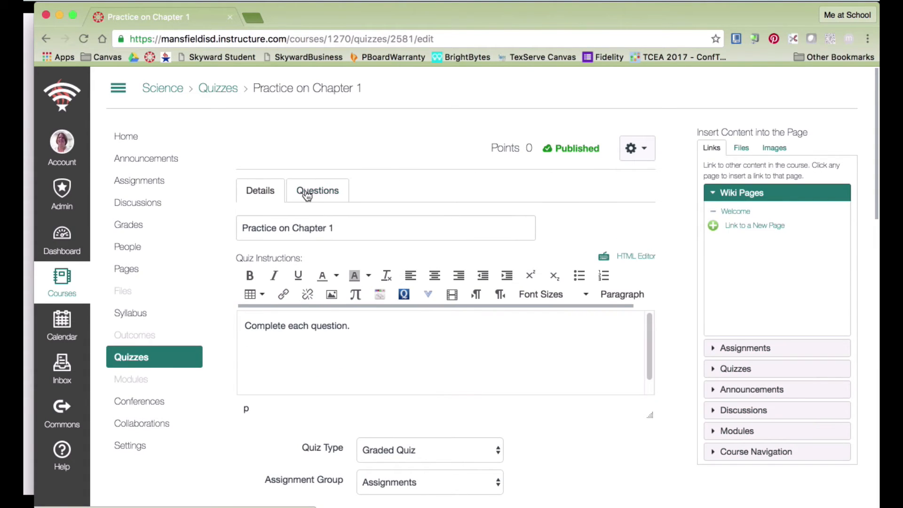
Add a Multiple Choice question named 'Question 1' worth 10 points.
click(307, 196)
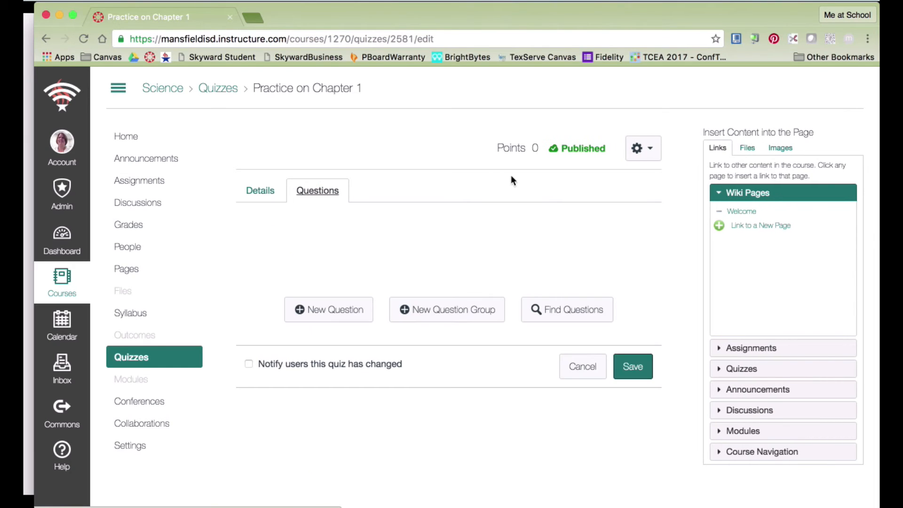
click(341, 314)
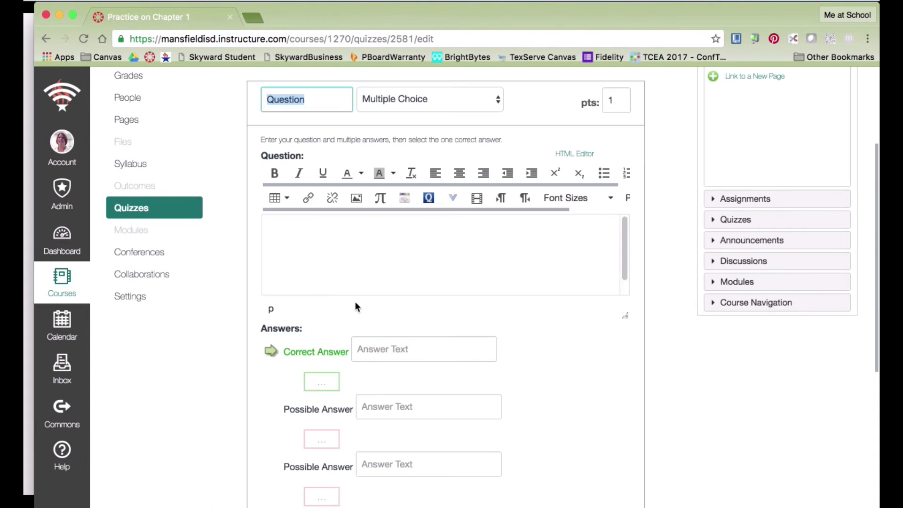
click(313, 102)
text(1)
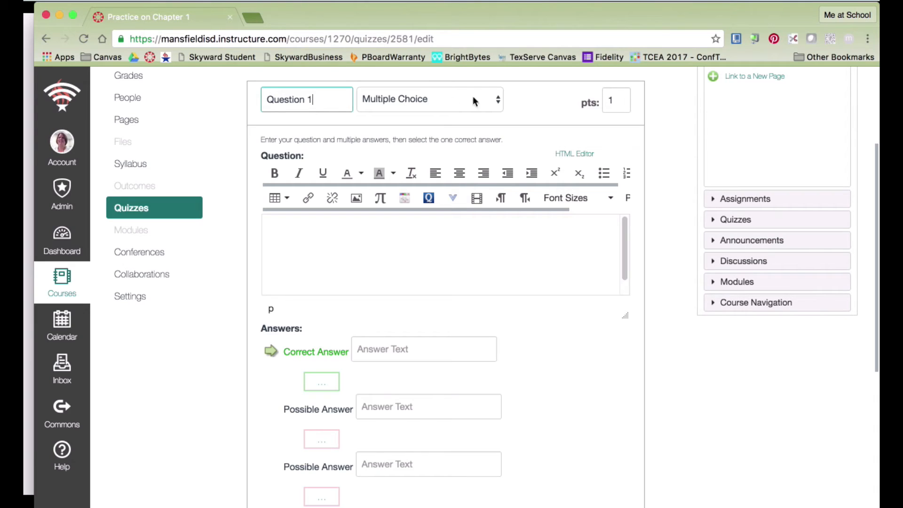
click(494, 97)
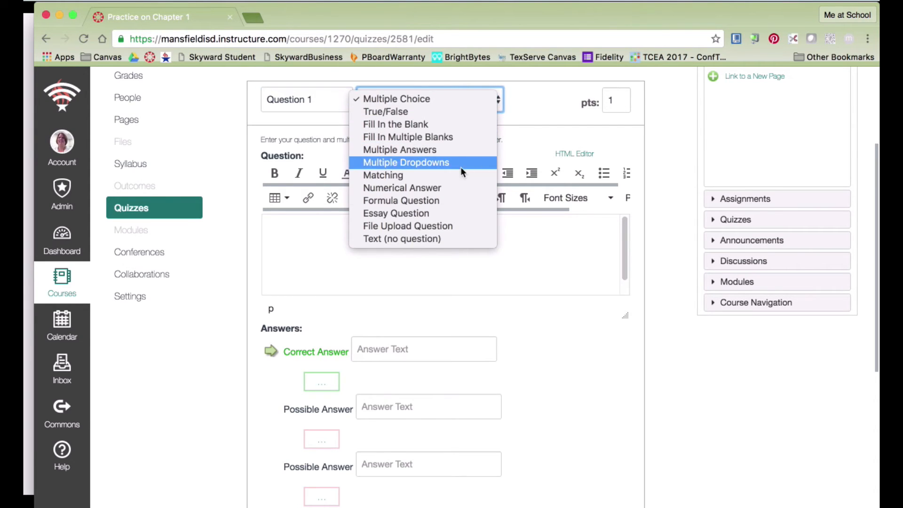
click(454, 99)
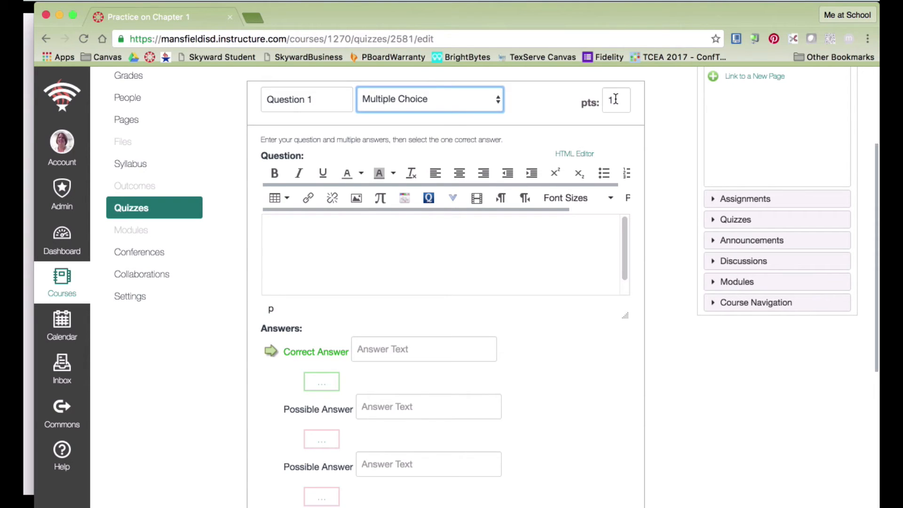
click(615, 99)
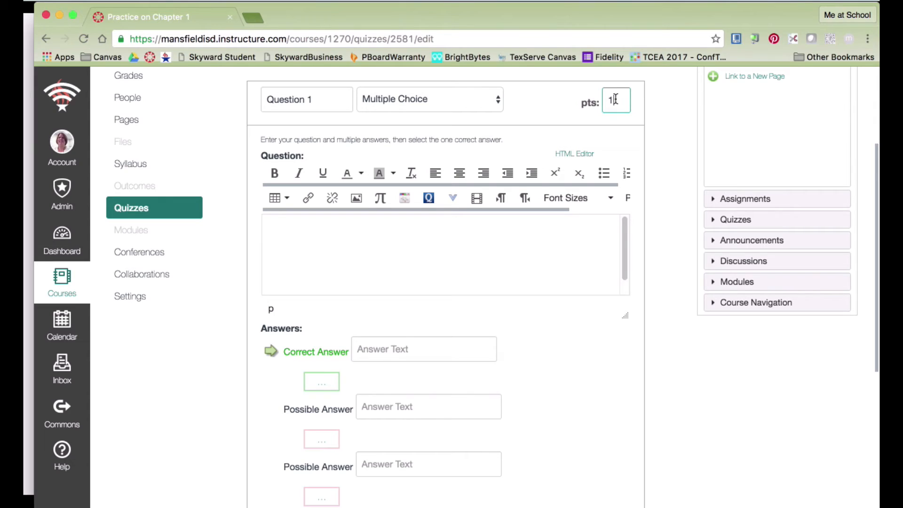
text(0)
Enter the question text 'What is today?' with answers 'Monday' and 'Tuesday'.
click(328, 228)
text(What is today?)
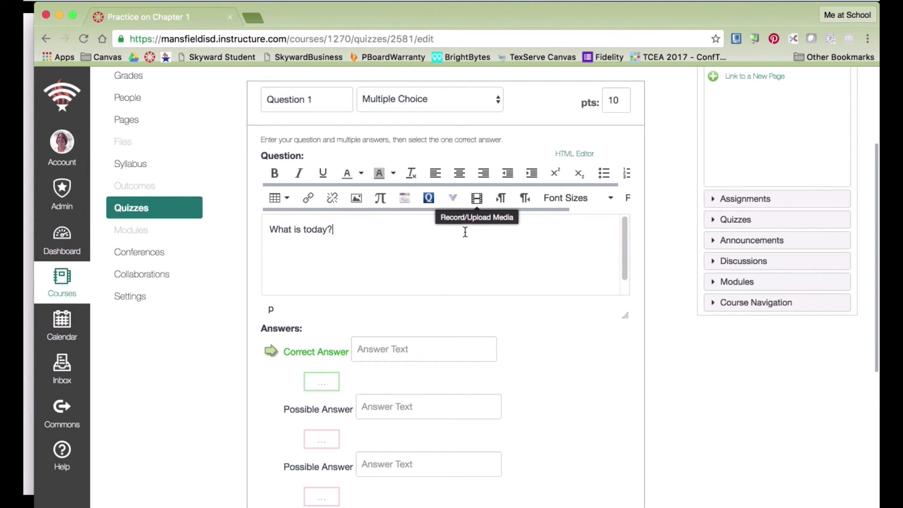
click(386, 348)
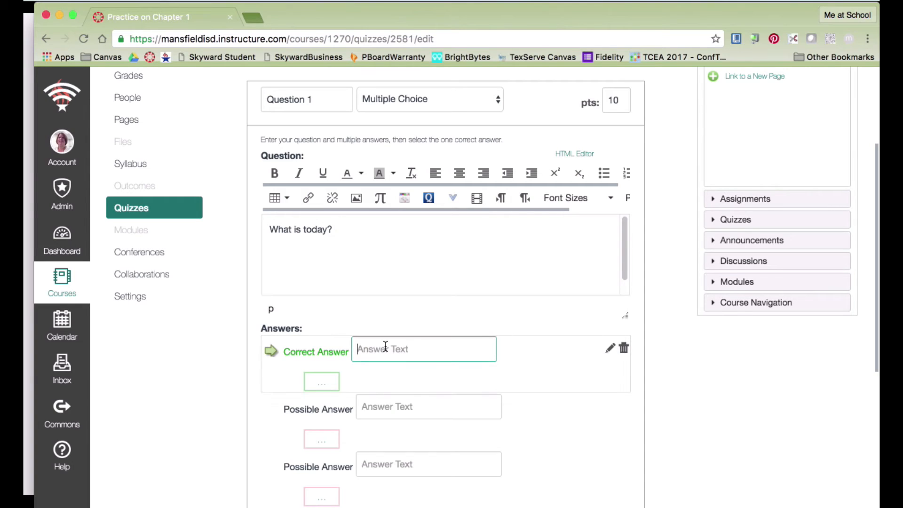
text(Monday)
click(398, 406)
text(Tuesday)
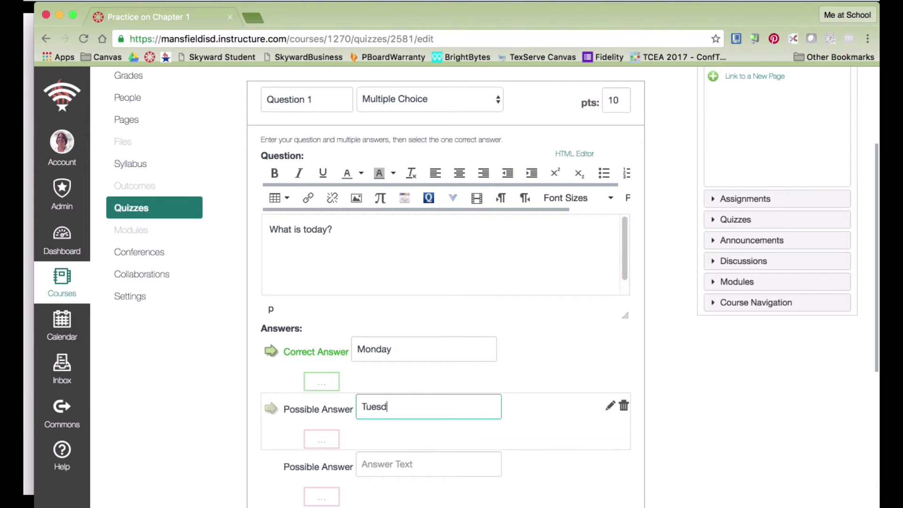
Save Question 1 and reopen it for editing.
click(397, 465)
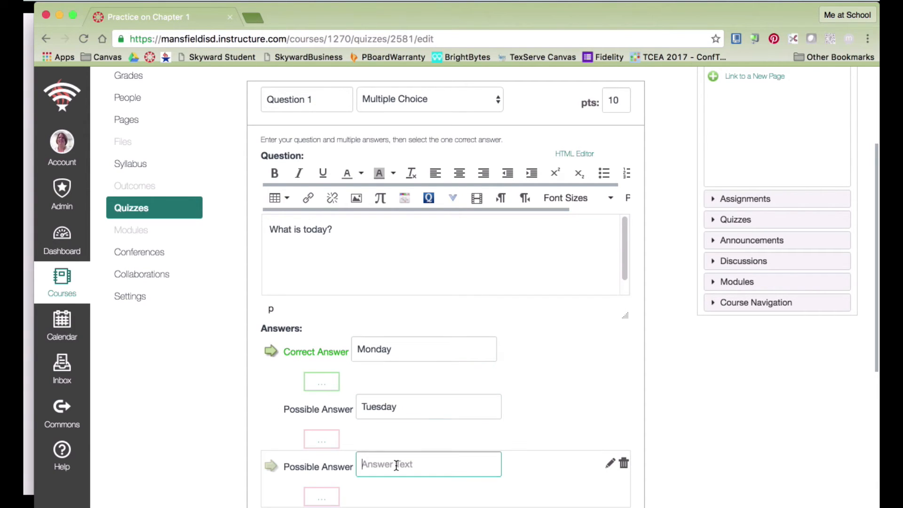
key(Return)
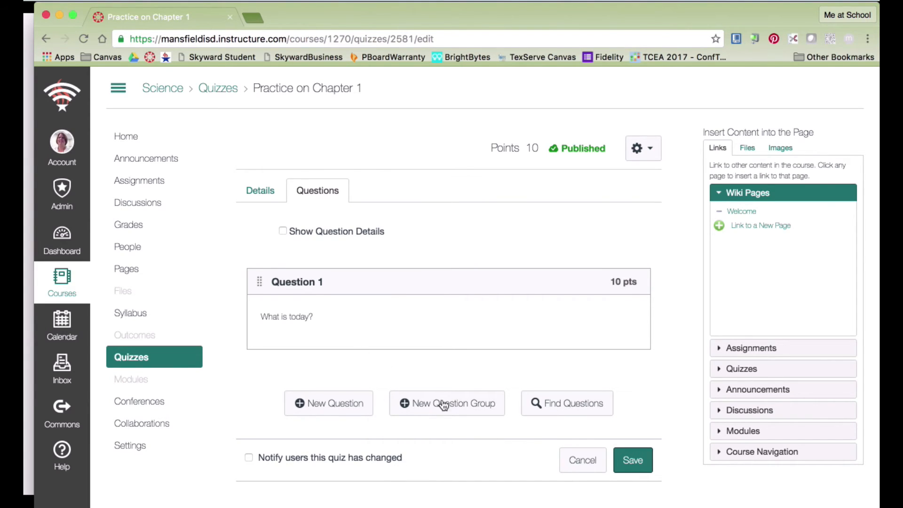
mouse_move(566, 310)
click(624, 308)
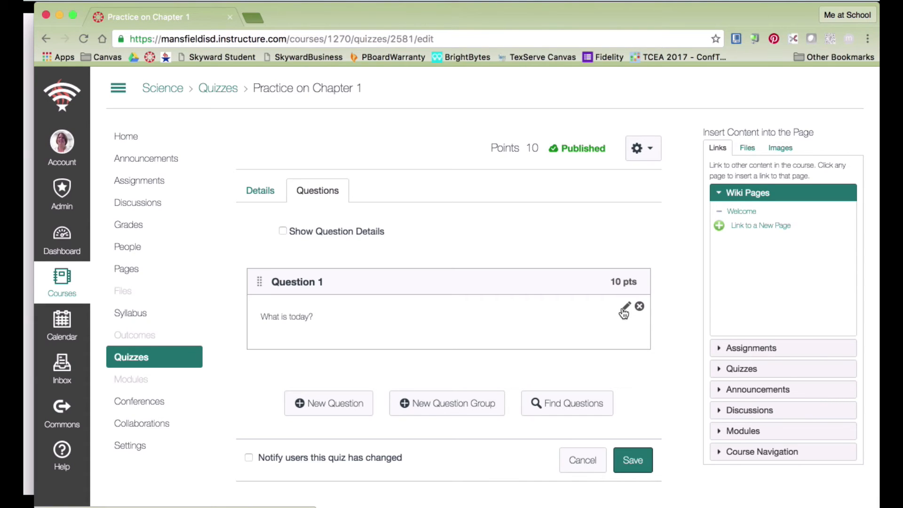
scroll(492, 378, down, 3)
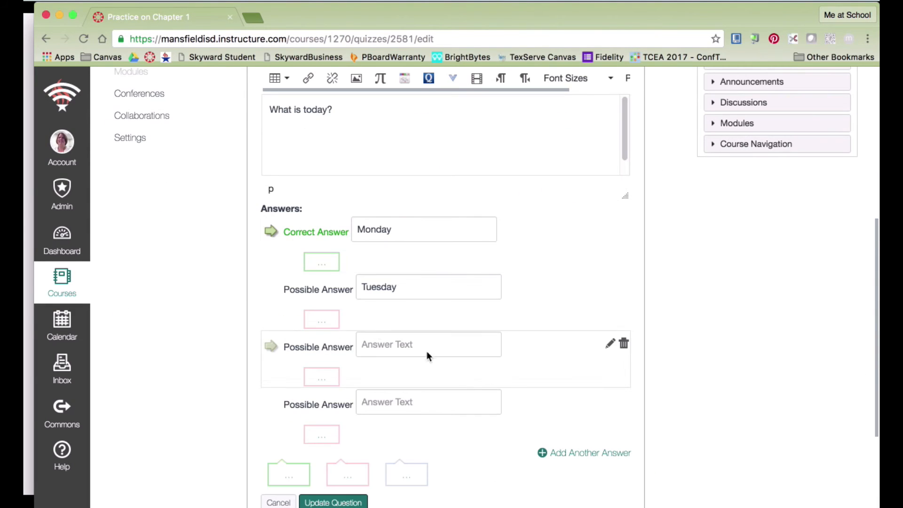
Add answers 'Wednesday' and 'Thursdat', and mark Tuesday as the correct answer.
click(389, 348)
text(Wednesday)
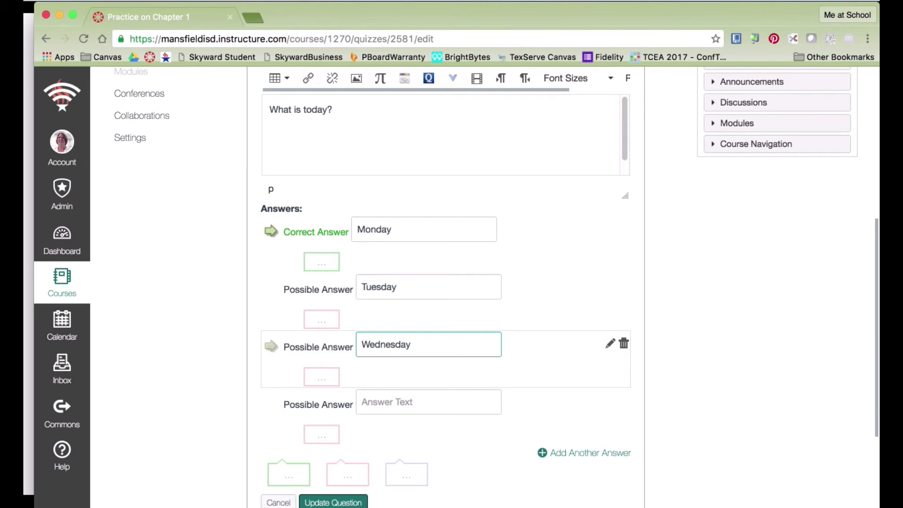
click(381, 398)
text(Thursdat)
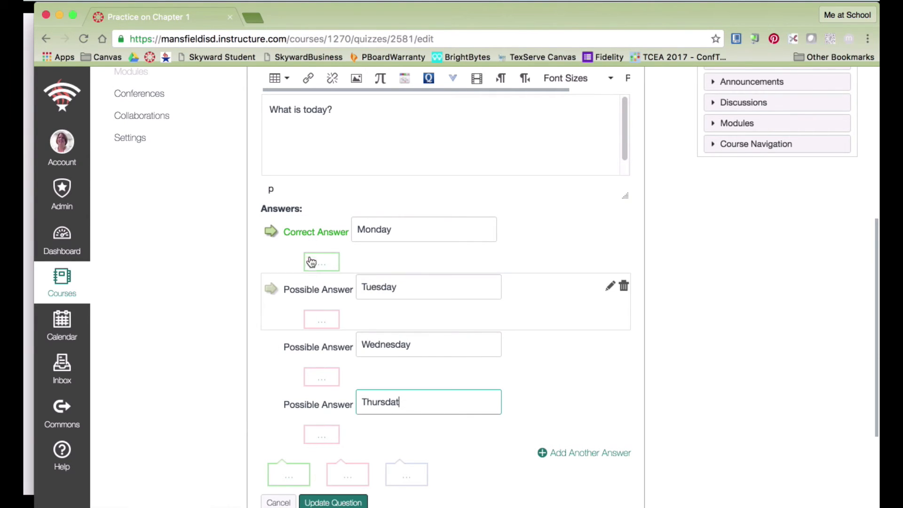
click(270, 288)
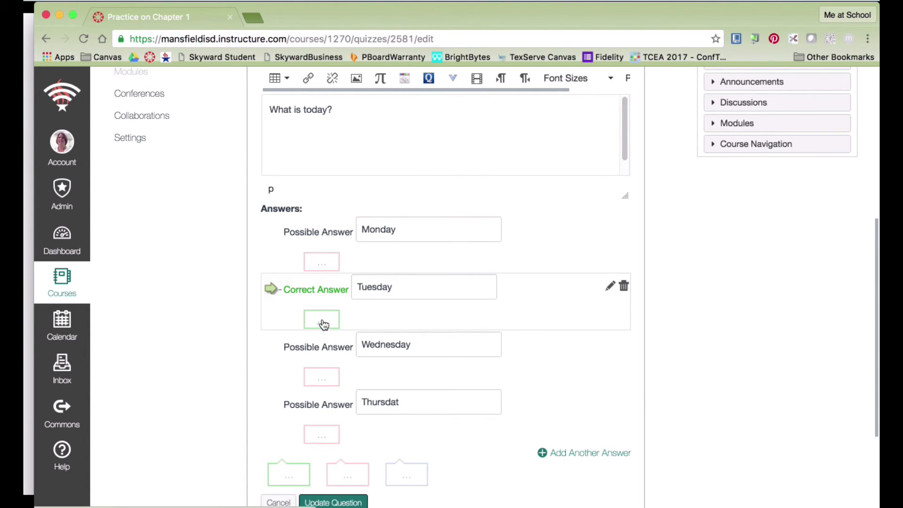
click(327, 268)
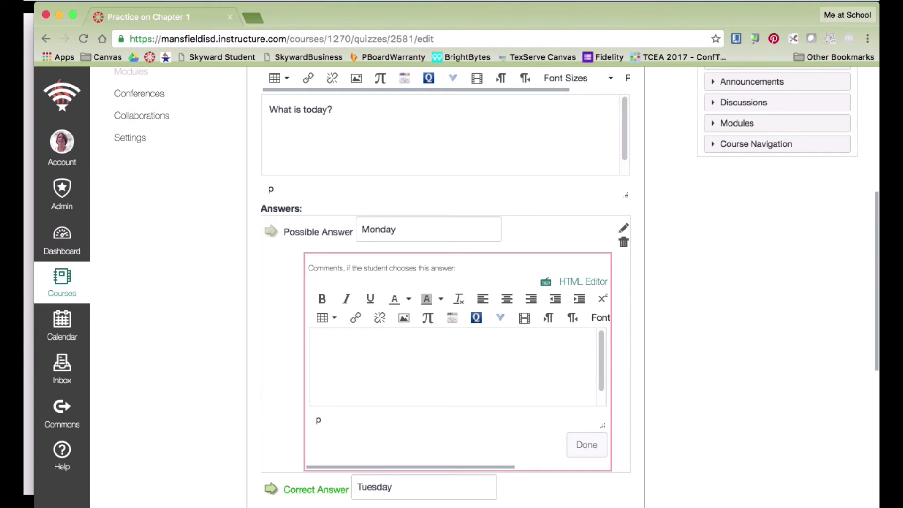
Give the Monday answer the comment 'Try Again'.
click(354, 359)
text(Try Again)
click(586, 444)
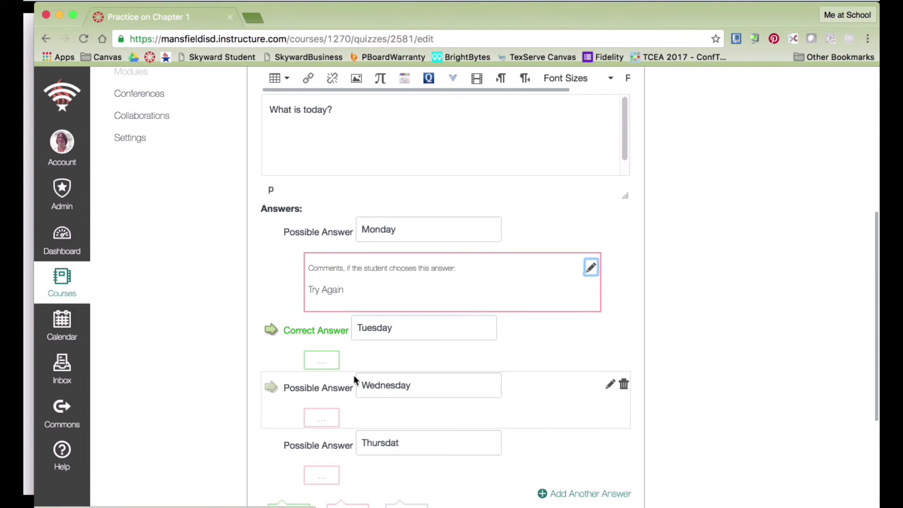
Give the Tuesday answer the comment 'Great Work!' and update Question 1.
click(322, 360)
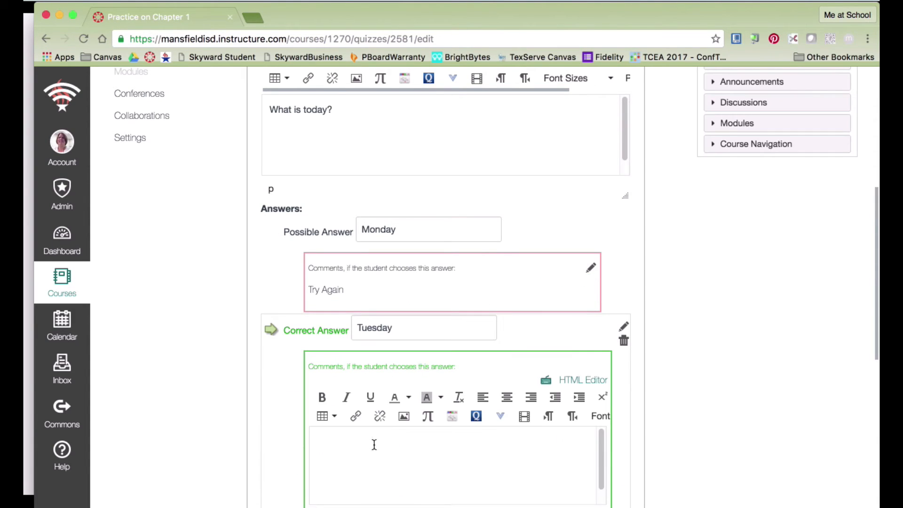
click(372, 440)
text(Great Work!)
scroll(624, 261, down, 3)
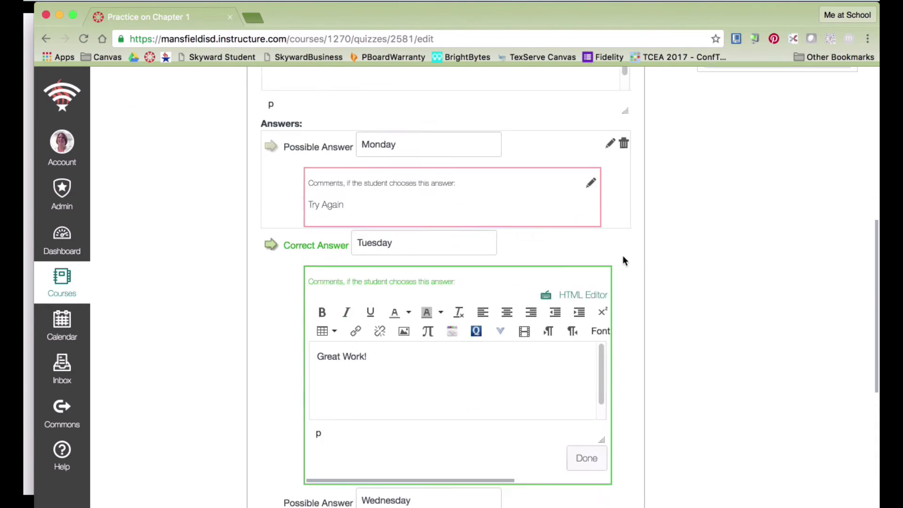
scroll(622, 255, down, 5)
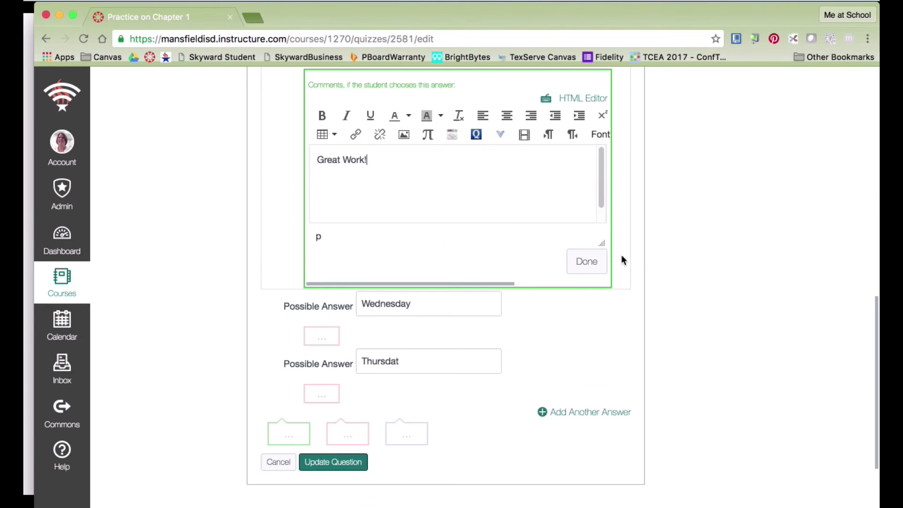
click(343, 462)
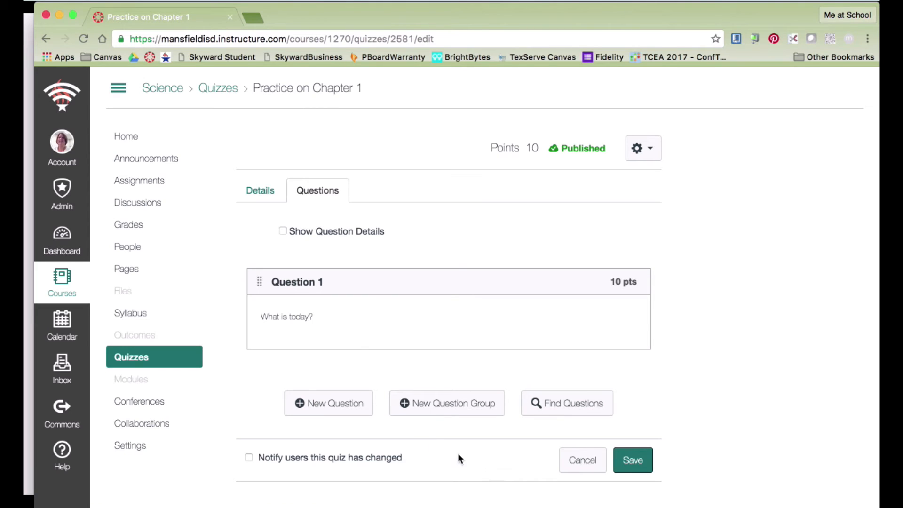
Add an Essay question with the prompt 'What is something you learned?'.
click(333, 407)
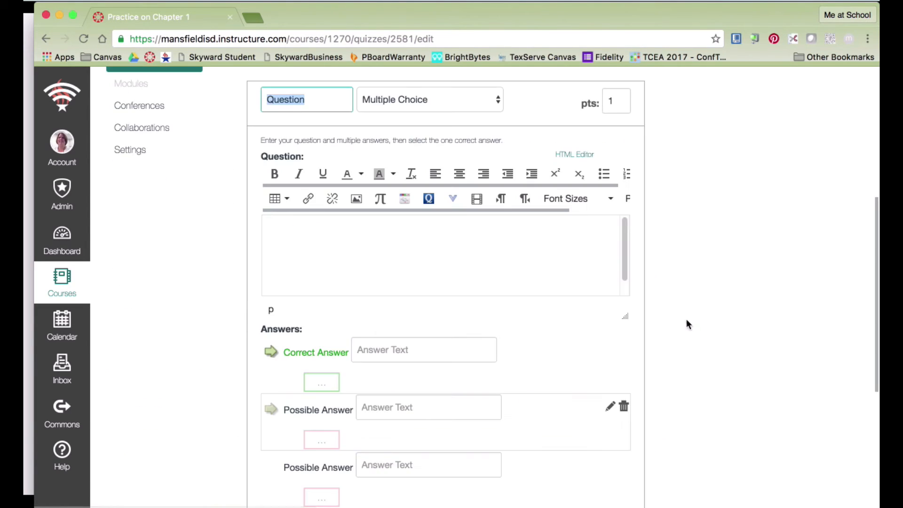
click(496, 98)
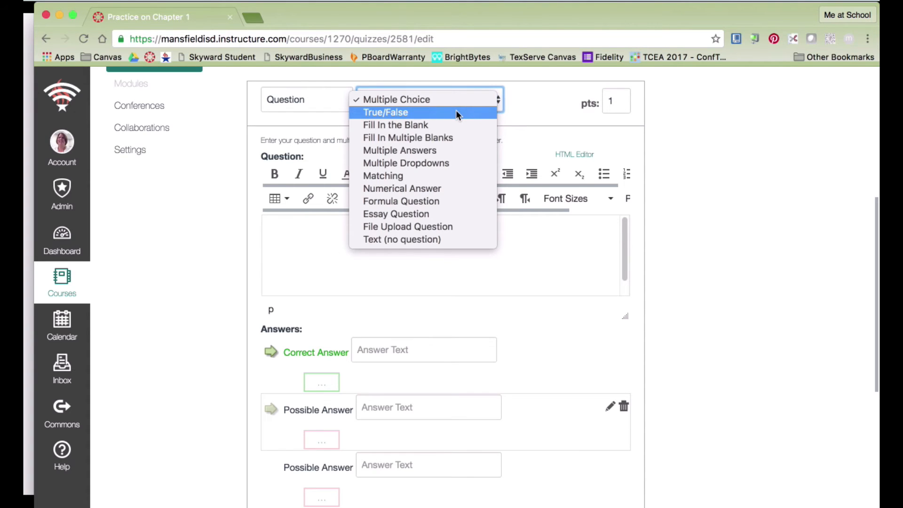
click(456, 213)
click(389, 235)
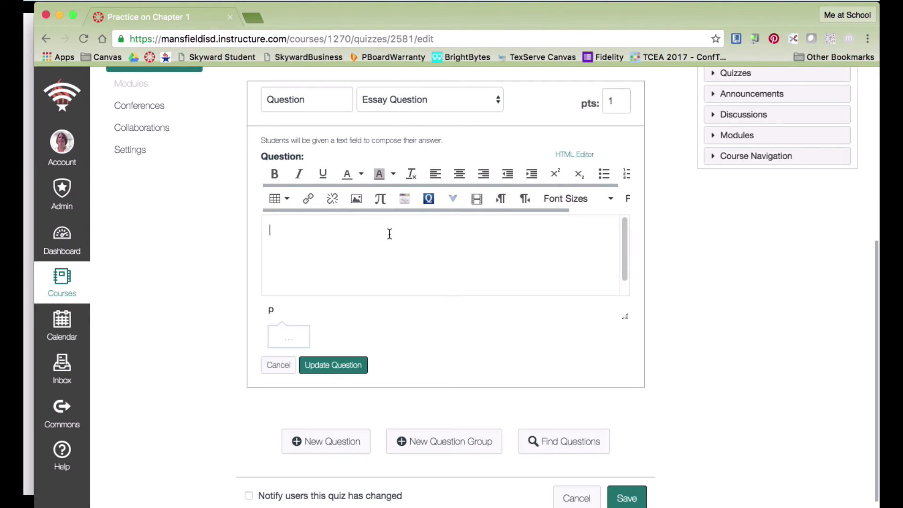
text(What is something you lae)
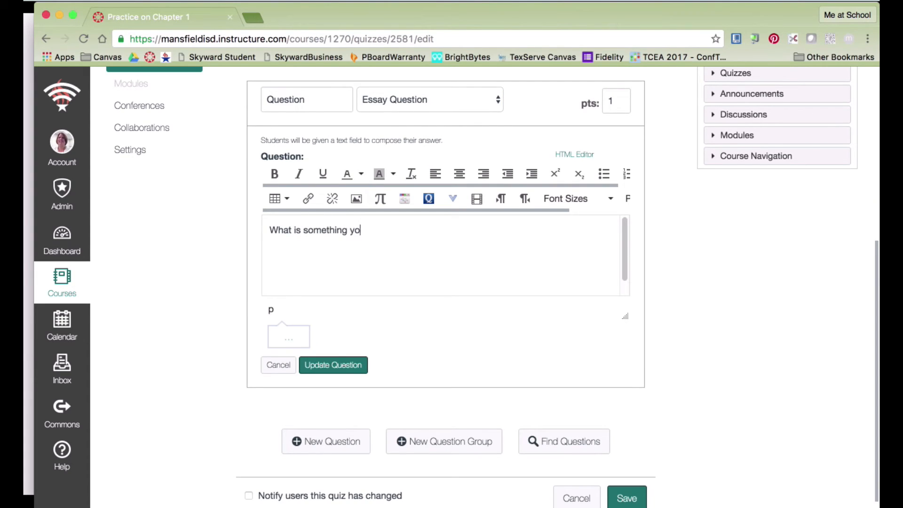
key(BackSpace)
key(BackSpace)
text(earned?)
click(347, 372)
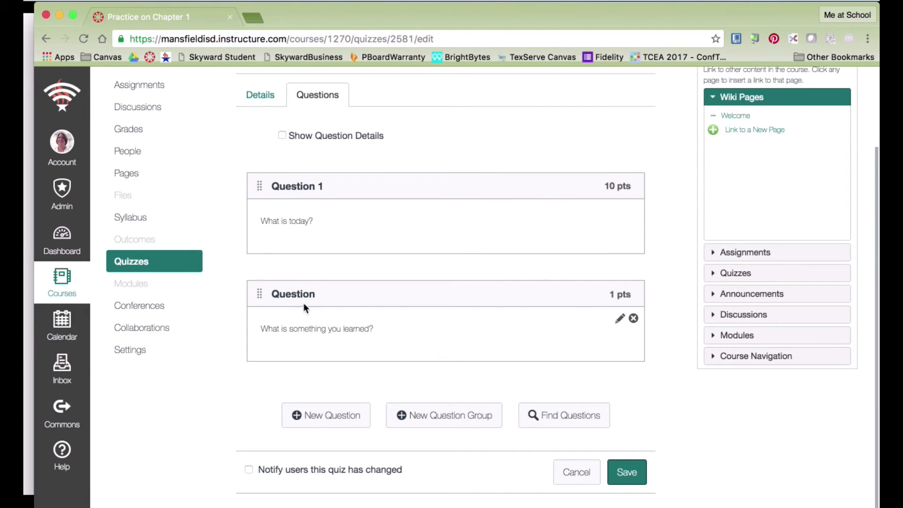
Retitle the essay question 'Question 2', set it to 10 points, and save the quiz.
click(619, 319)
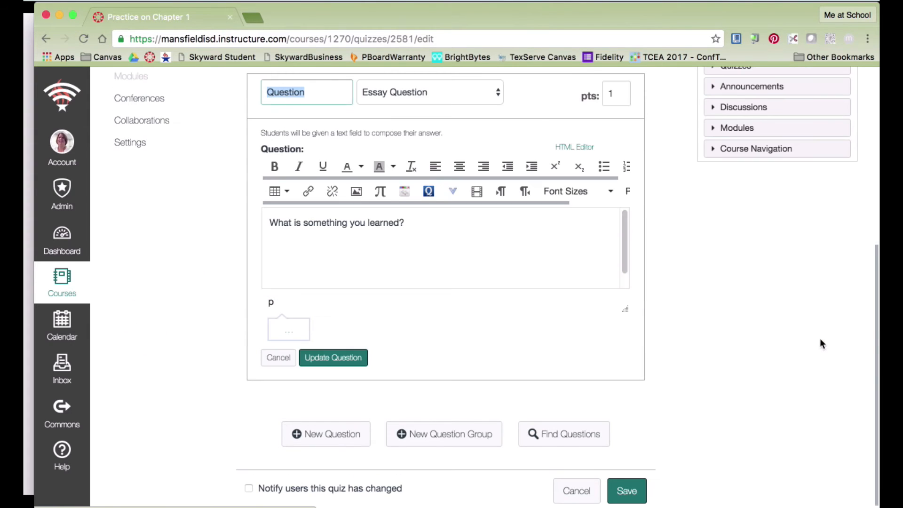
click(327, 92)
text(2)
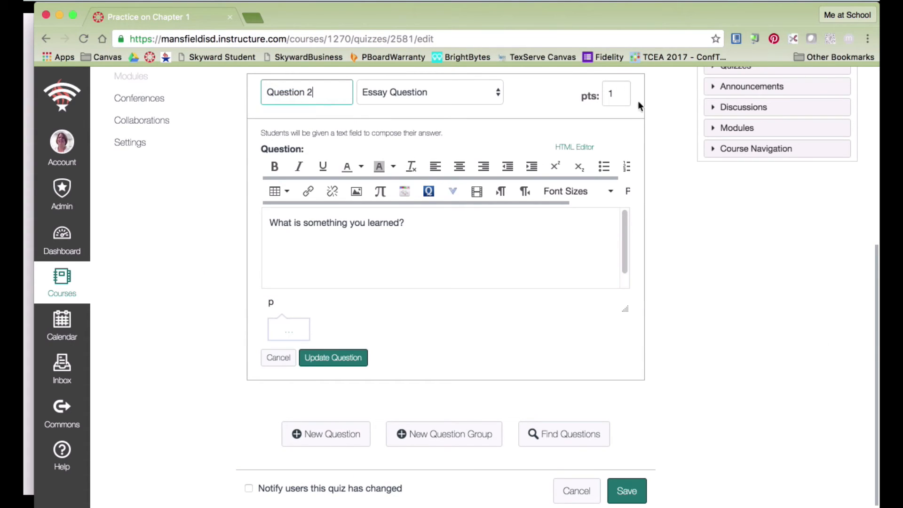
click(621, 94)
key(BackSpace)
text(10)
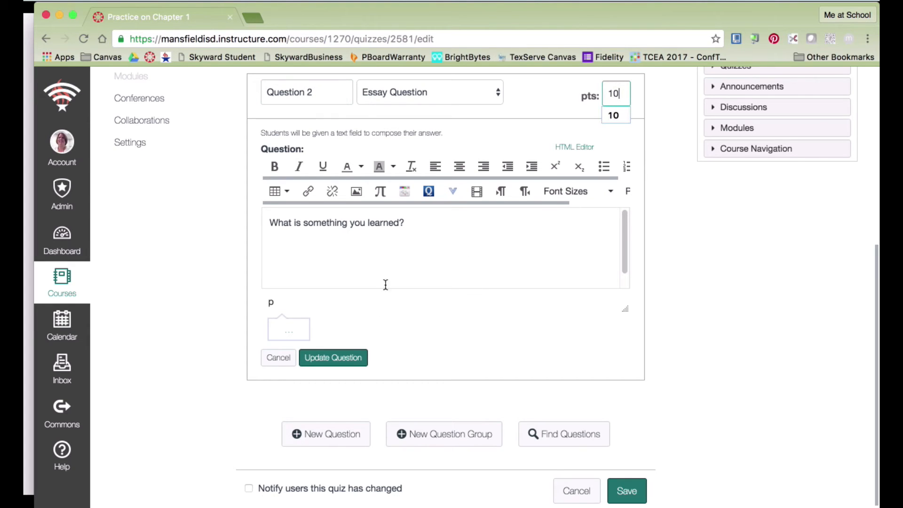
click(333, 357)
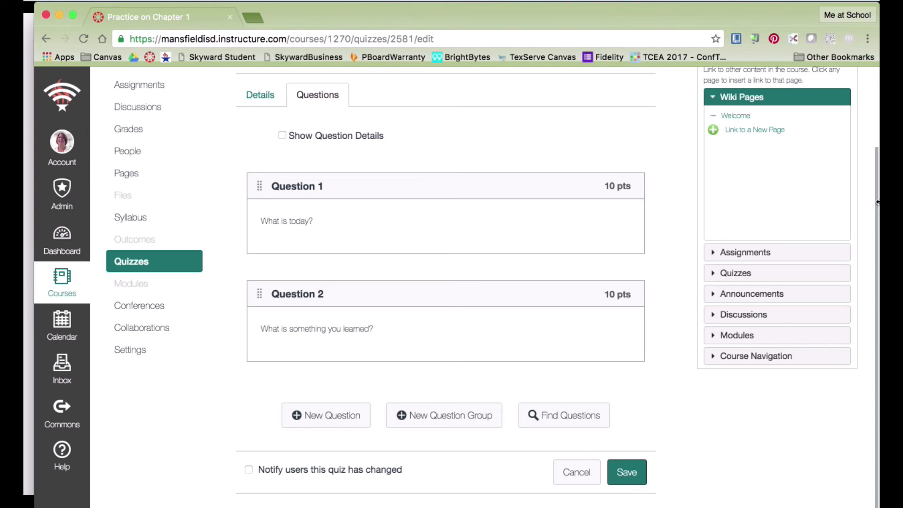
click(628, 472)
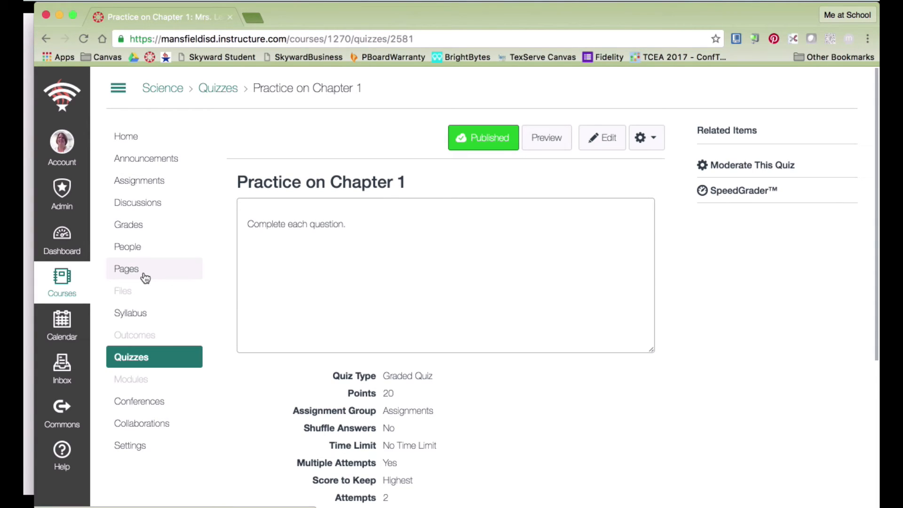
Go to the course's Modules page.
click(146, 374)
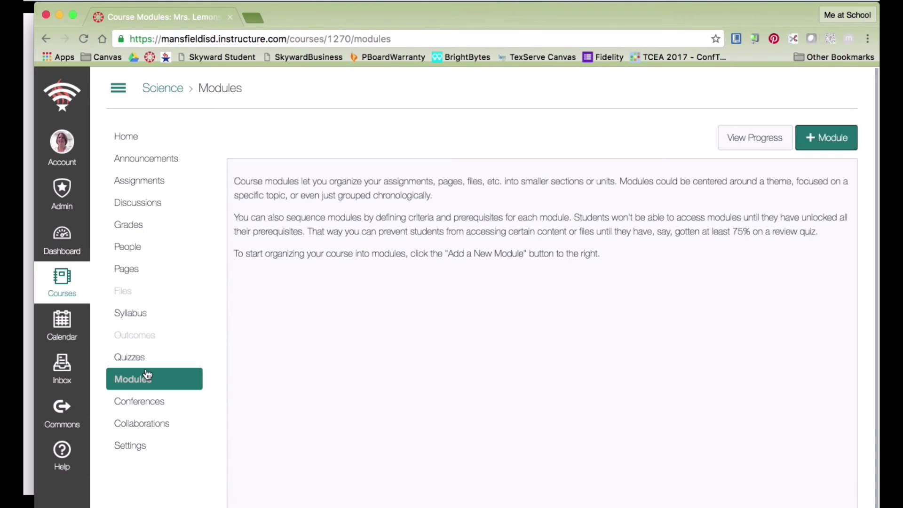
Create an empty module named 'First Grading Period' on the Science course's Modules page.
click(831, 138)
click(406, 235)
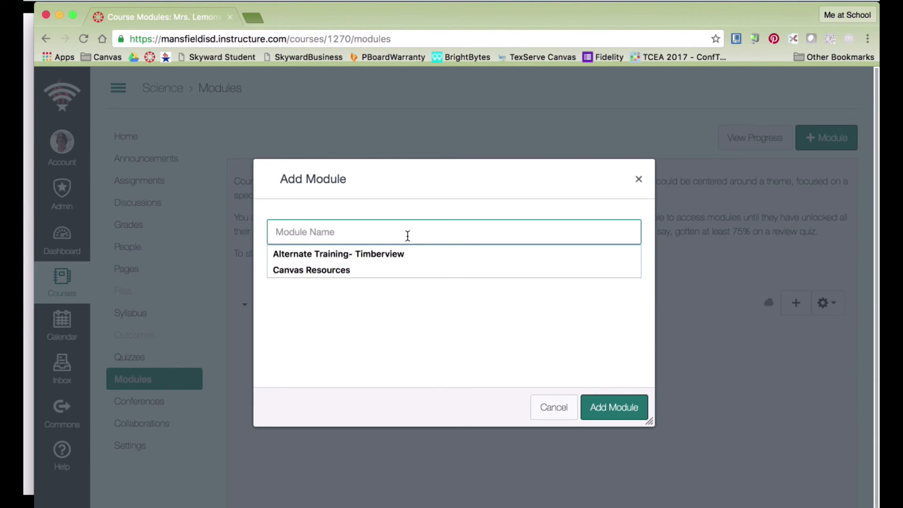
text(Firss)
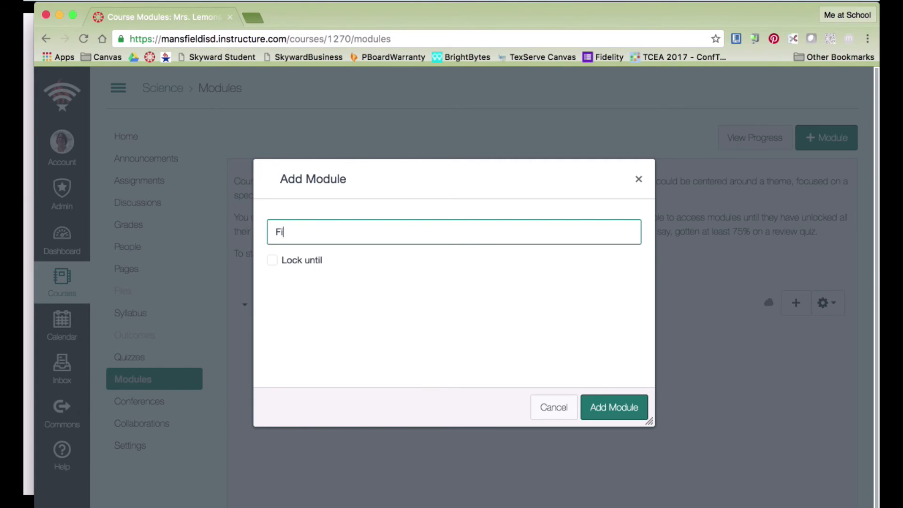
key(BackSpace)
key(BackSpace)
text(st Grading Period)
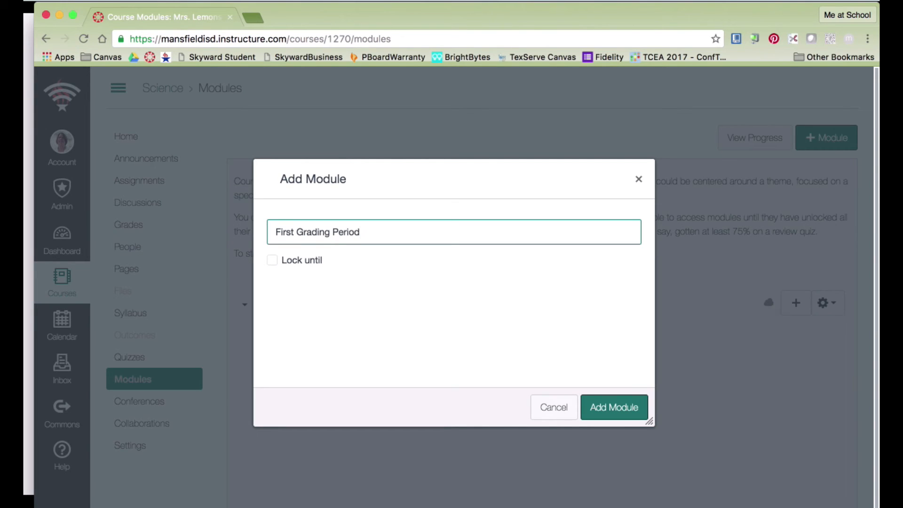
click(602, 412)
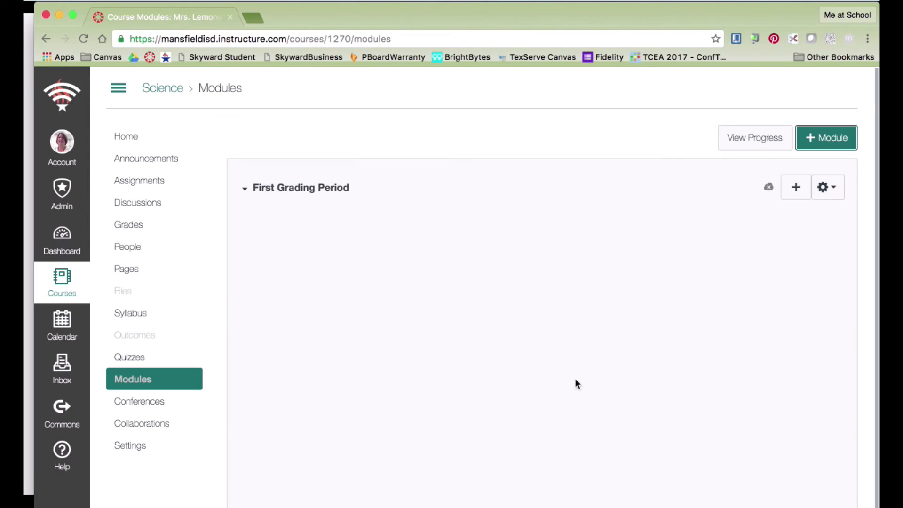
Start a new module named 'Second Grading Period', leaving it without a lock date.
click(831, 138)
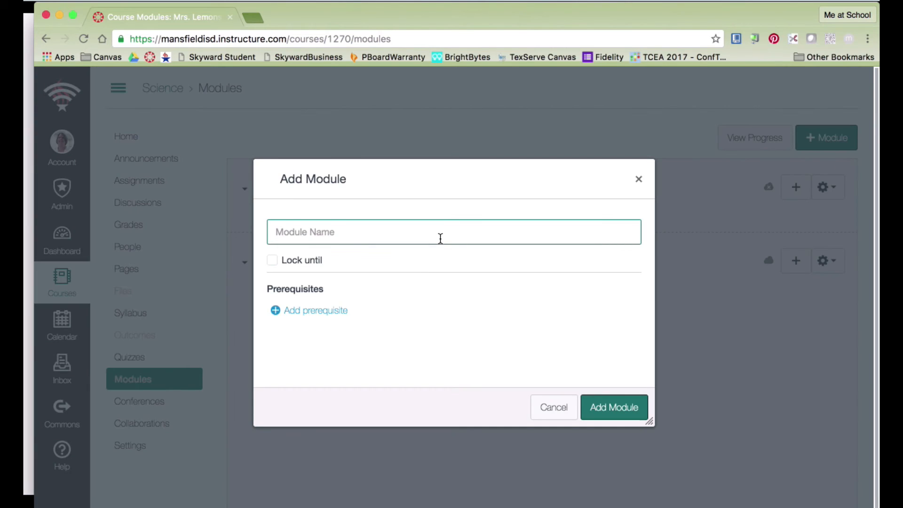
text(Second Grading)
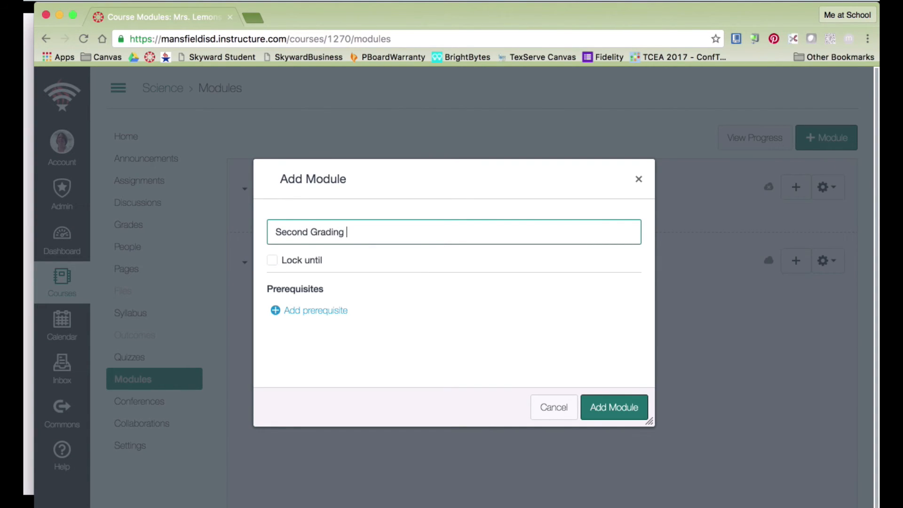
text( Period)
click(272, 261)
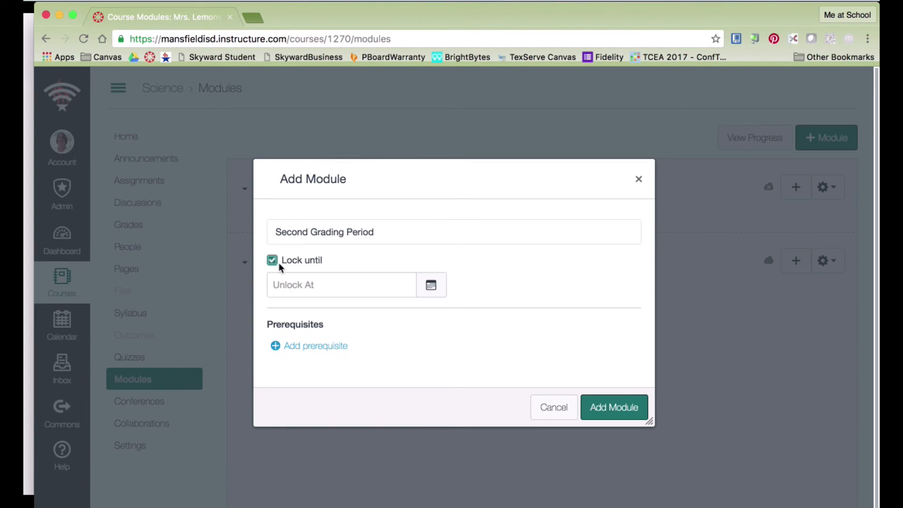
click(431, 286)
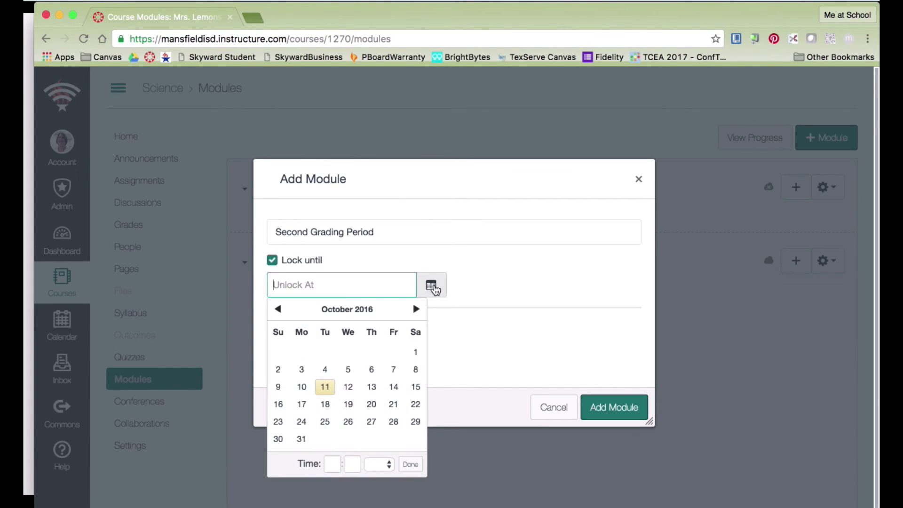
click(499, 298)
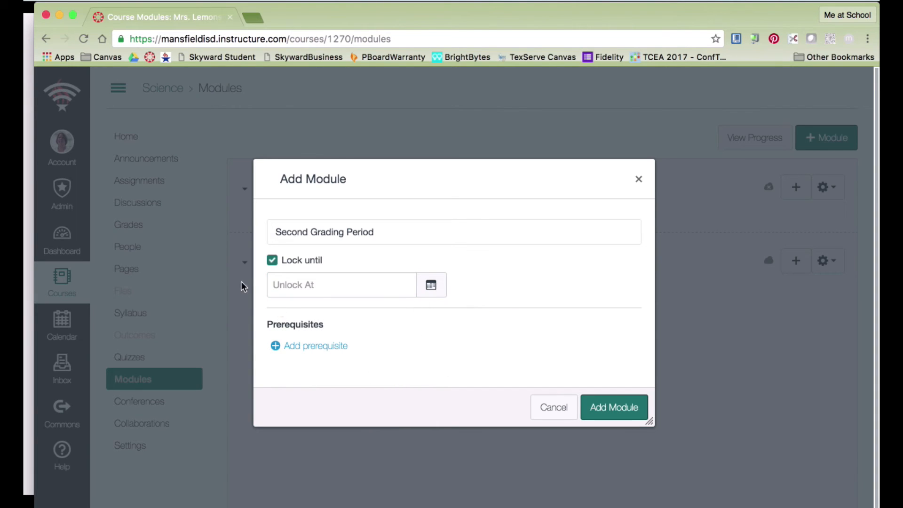
click(272, 260)
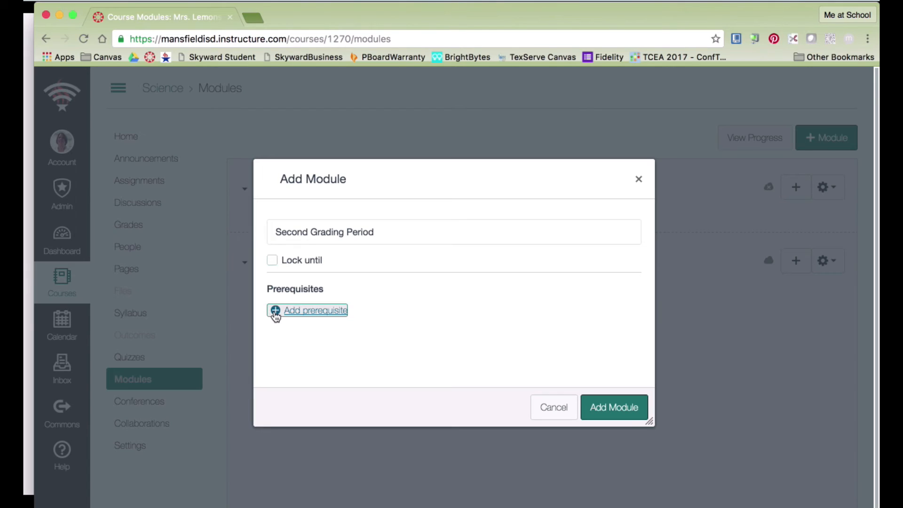
Require 'First Grading Period' as its prerequisite and add the module.
click(275, 312)
click(406, 314)
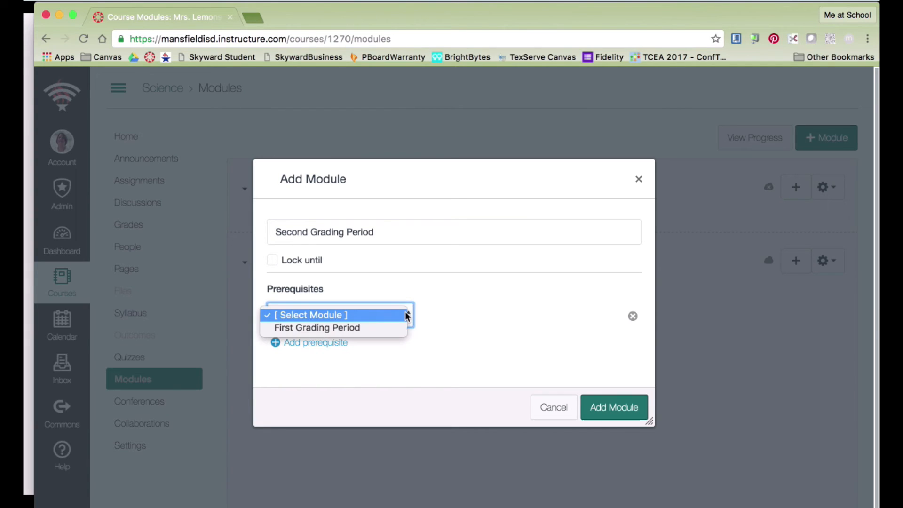
click(374, 328)
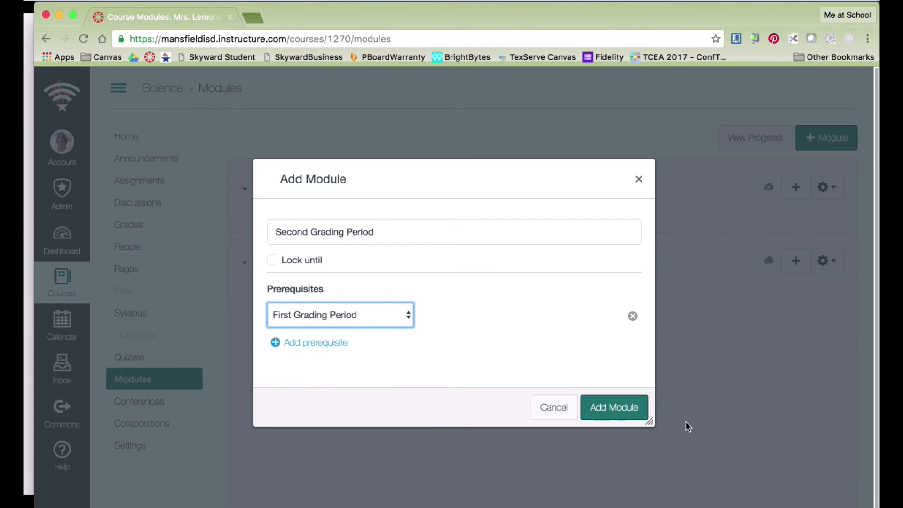
click(621, 407)
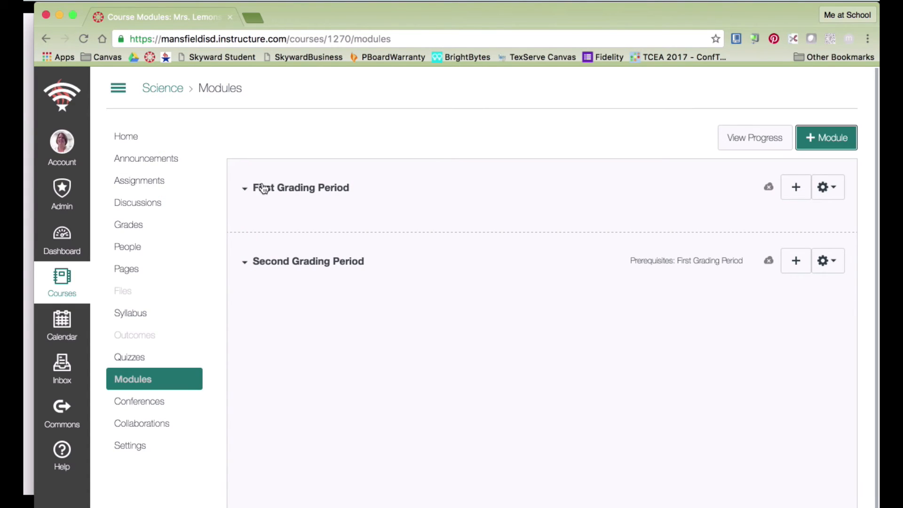
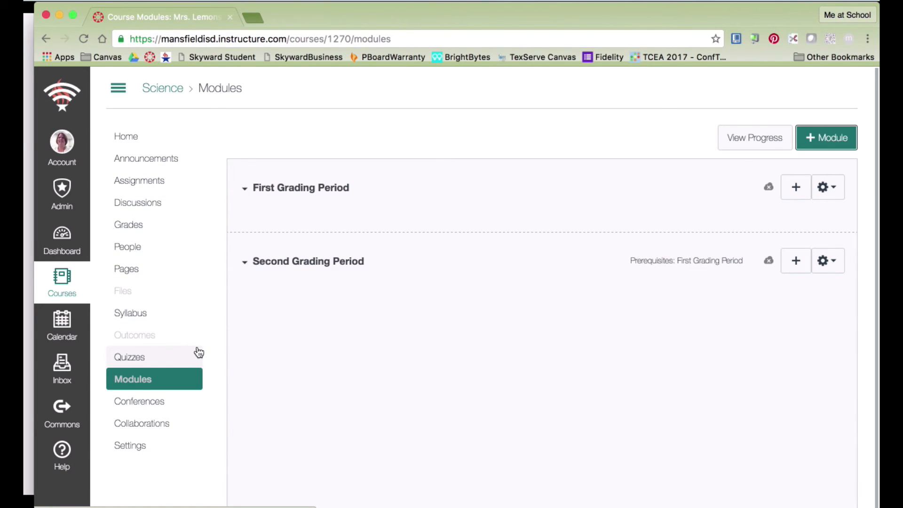
Check the assignments and Welcome page, then add the Welcome content page to First Grading Period.
click(159, 189)
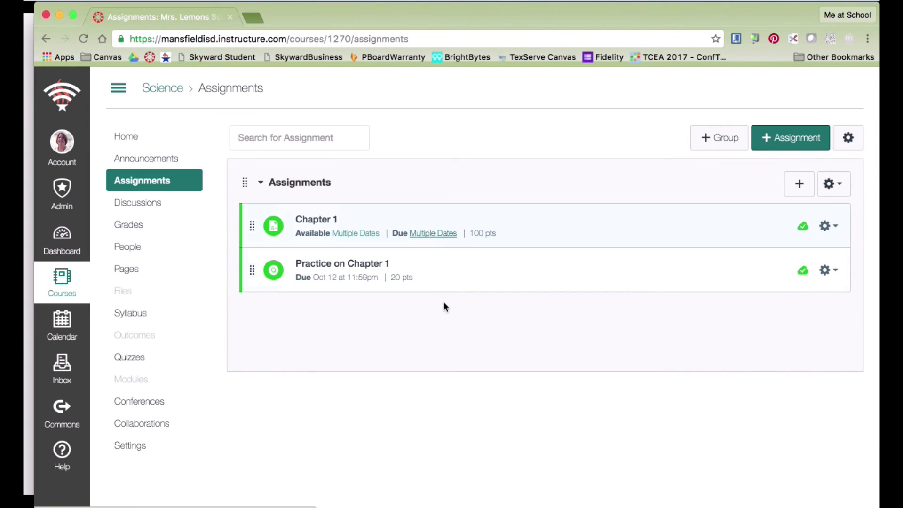
click(127, 270)
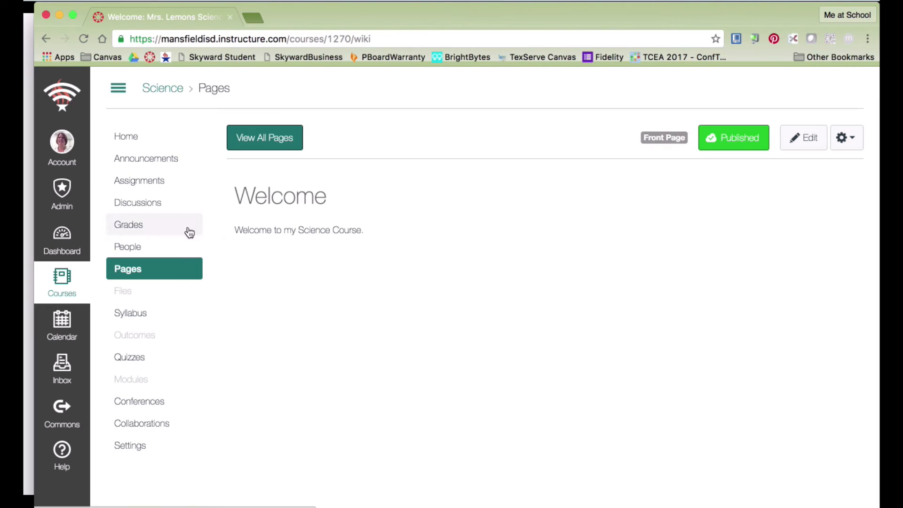
click(133, 381)
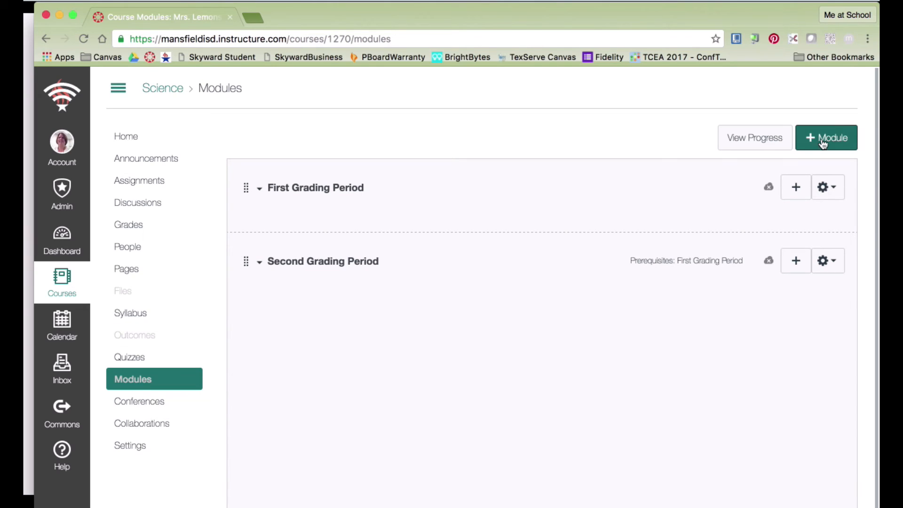
click(798, 195)
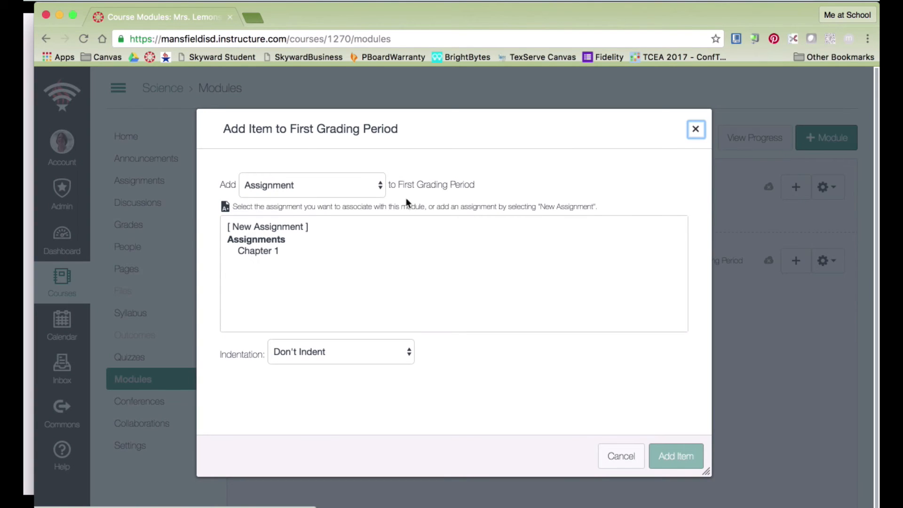
click(381, 185)
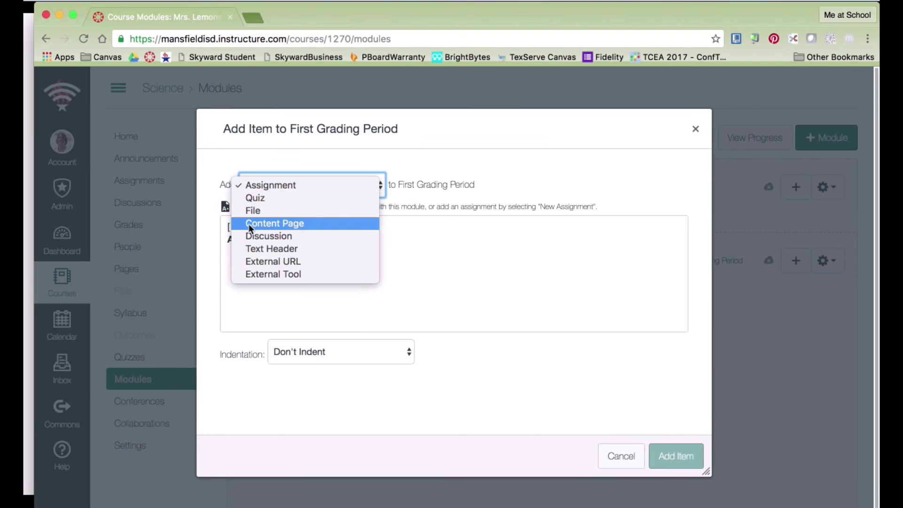
click(304, 224)
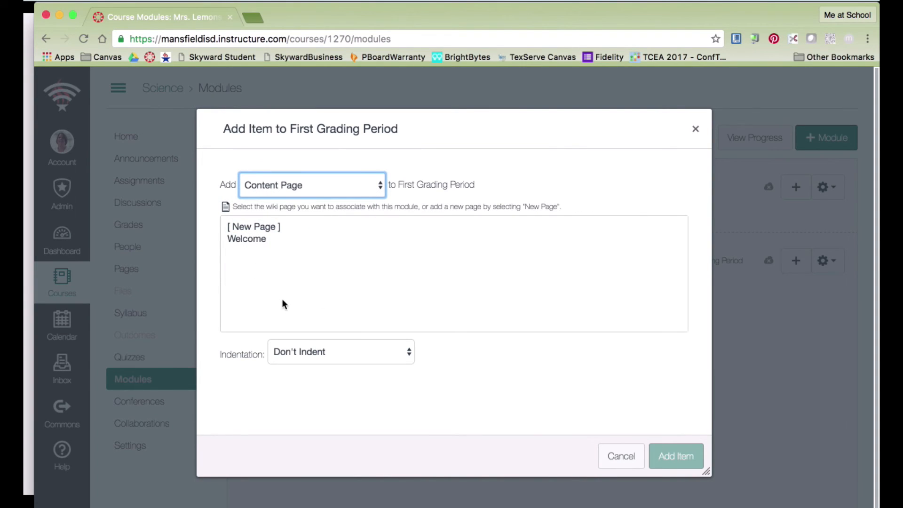
click(255, 239)
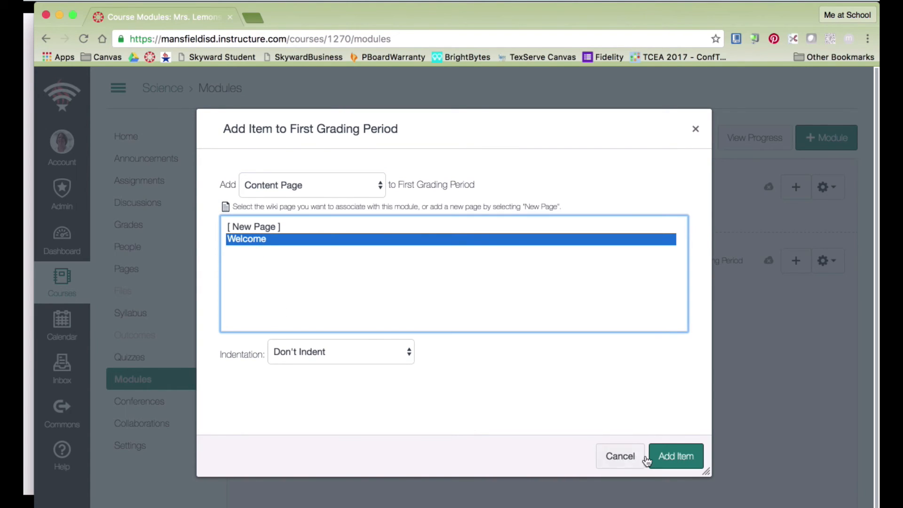
click(679, 456)
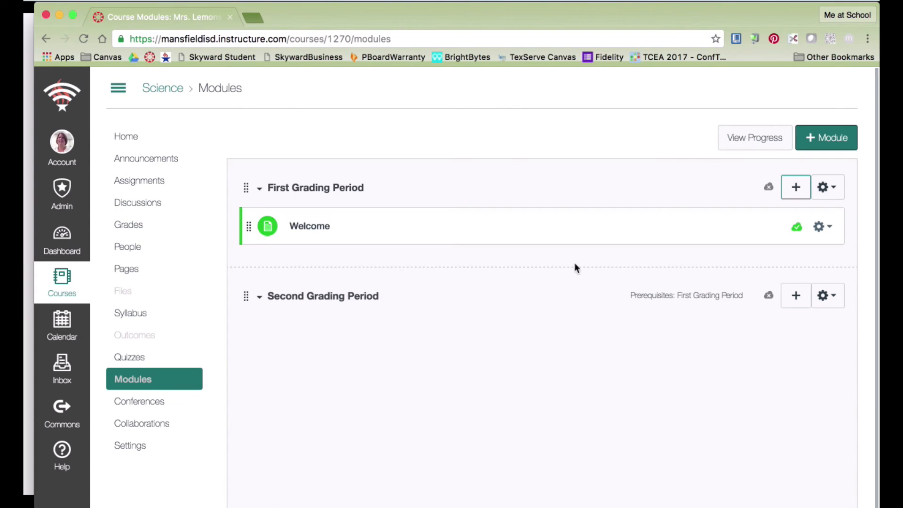
Add the Chapter 1 assignment to the First Grading Period module.
click(797, 188)
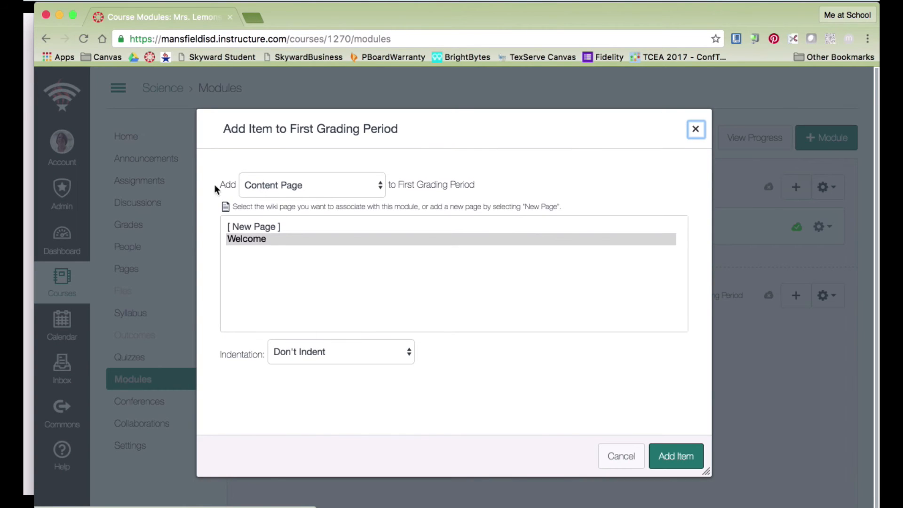
click(380, 186)
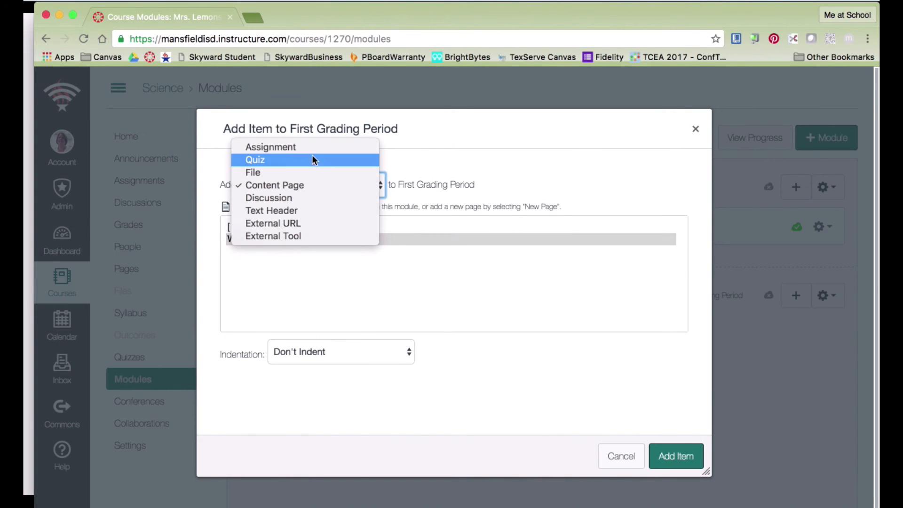
key(Escape)
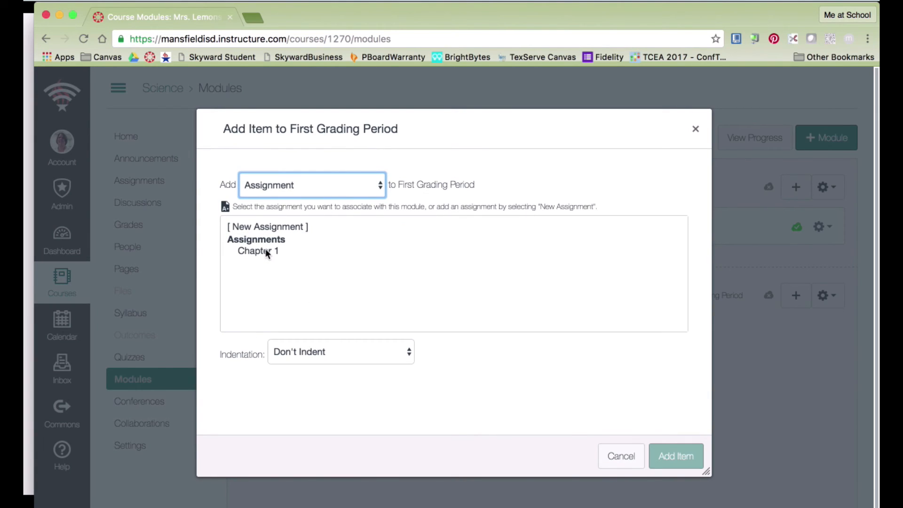
click(266, 251)
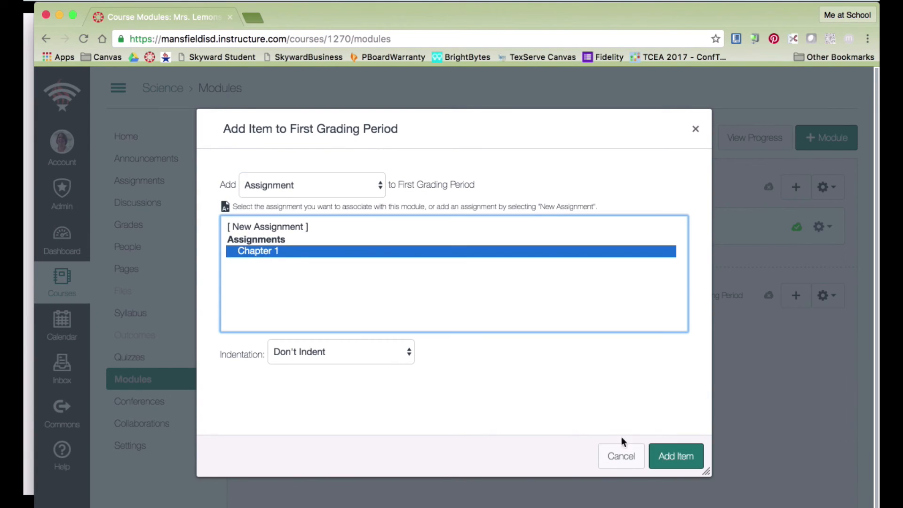
click(680, 459)
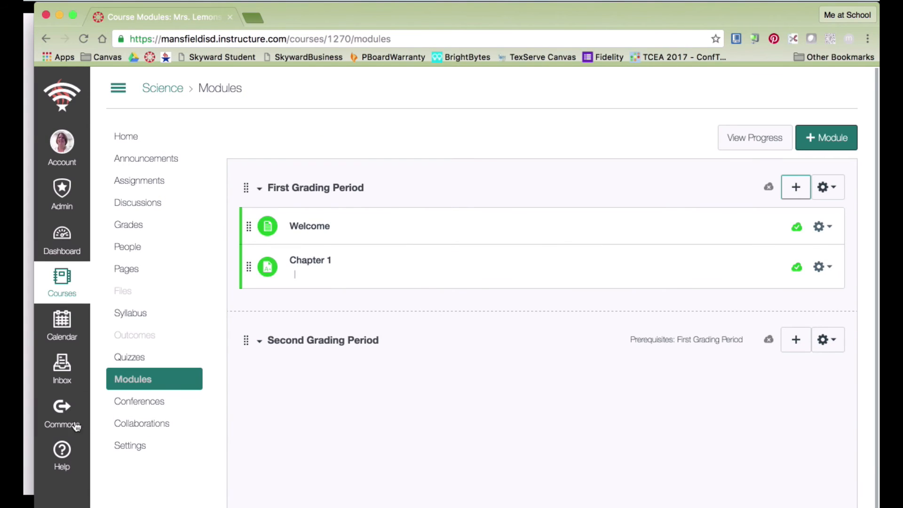
Add the Practice on Chapter 1 quiz to the First Grading Period module.
click(798, 192)
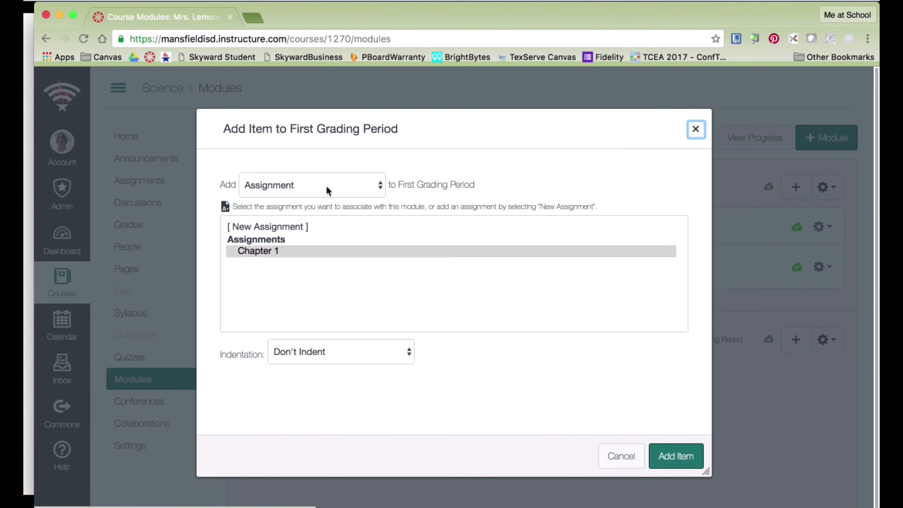
click(381, 186)
click(368, 197)
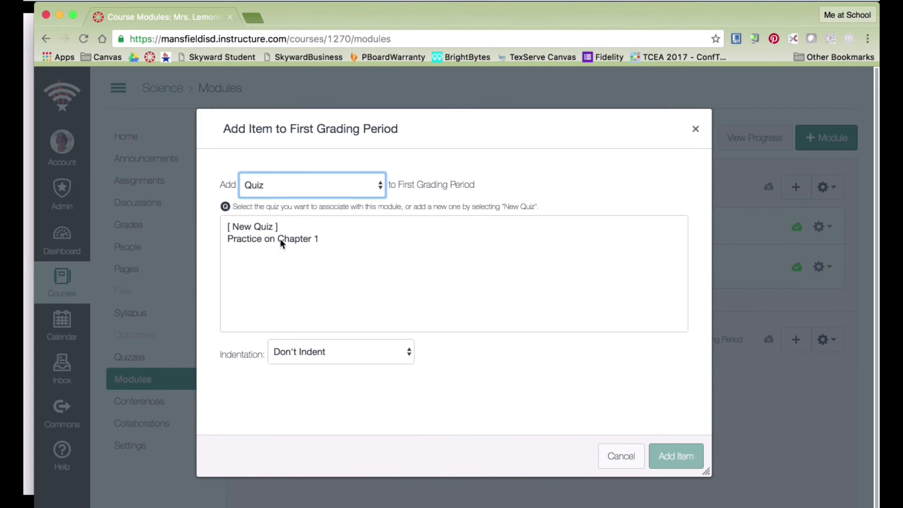
click(282, 238)
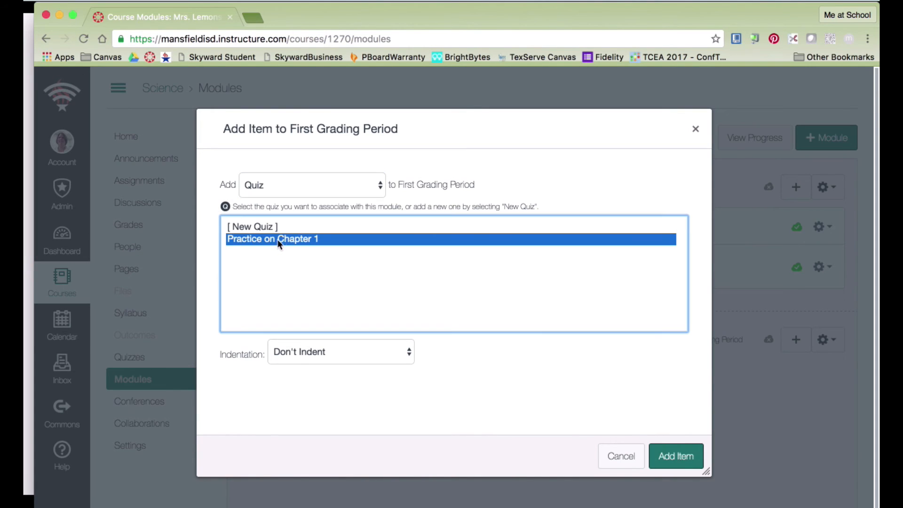
click(681, 462)
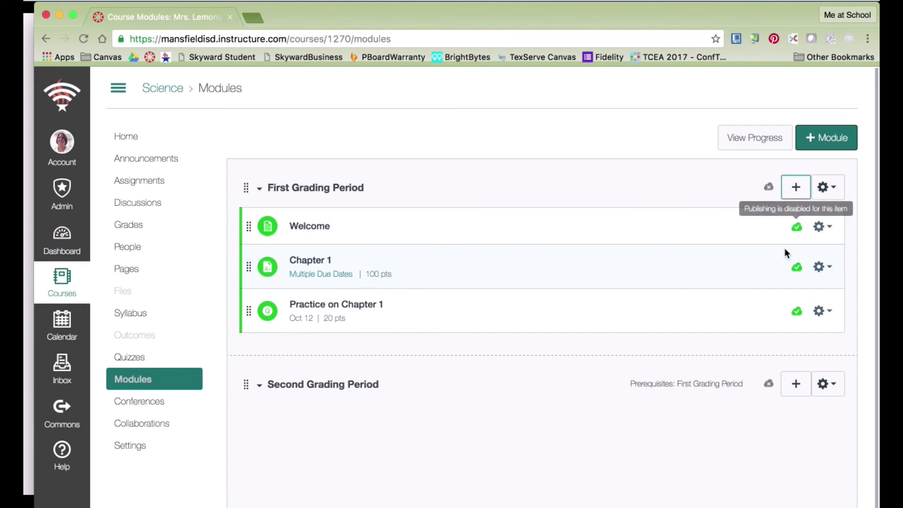
Publish First Grading Period, then step from its Welcome page to the Chapter 1 assignment (100 points).
click(769, 188)
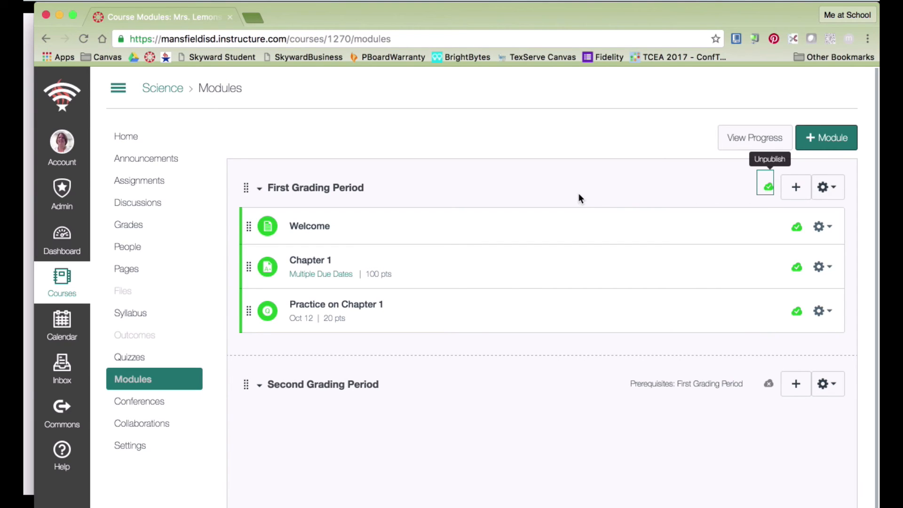
click(308, 228)
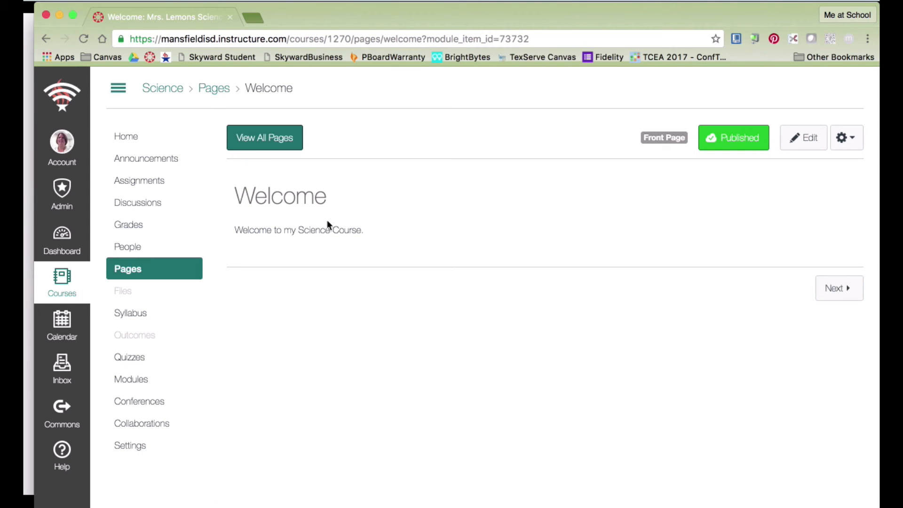
click(829, 292)
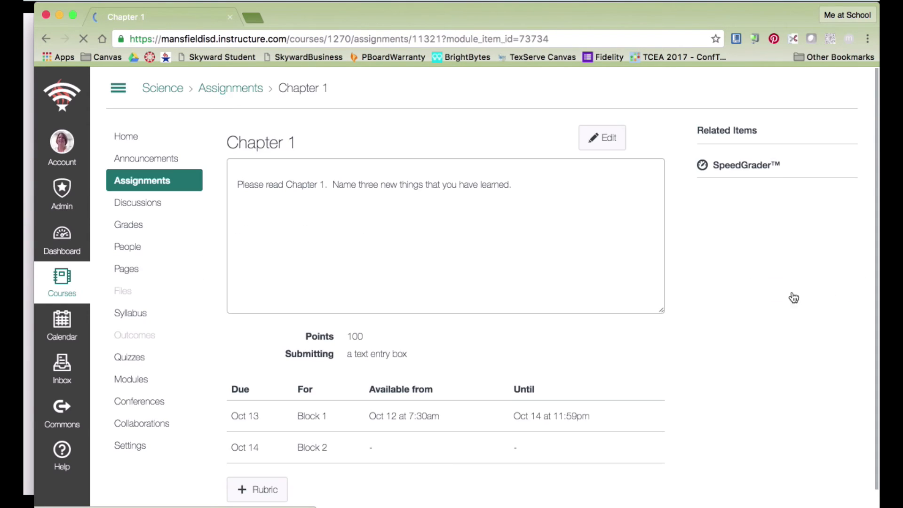
scroll(651, 318, down, 1)
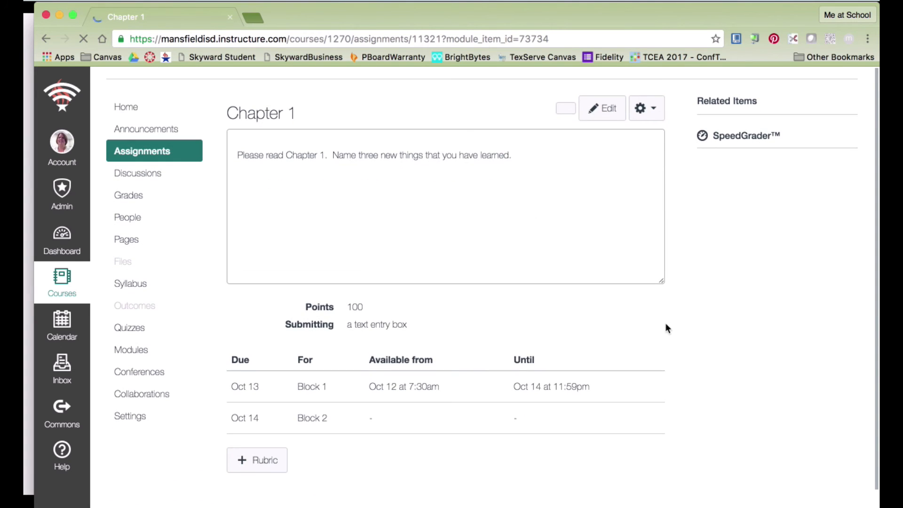
scroll(769, 349, up, 1)
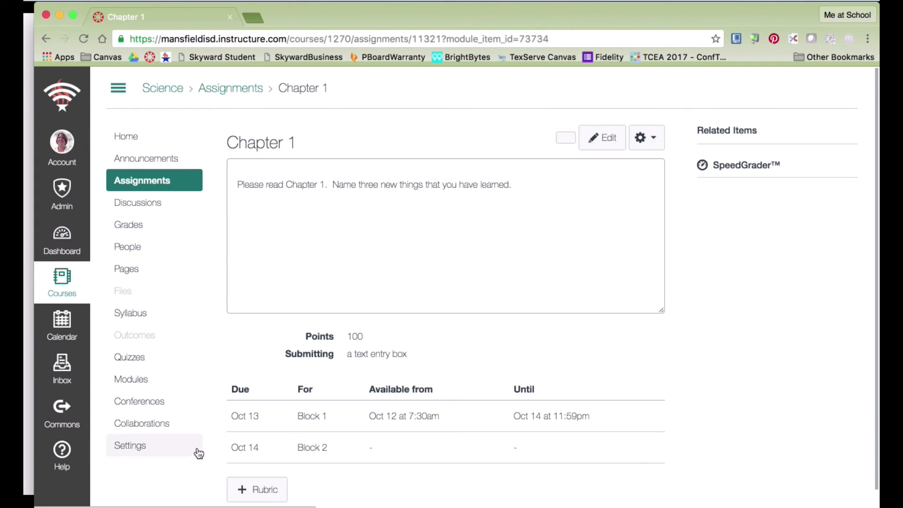
Enter Student View from the course Settings to see the Science course home as a student.
click(122, 450)
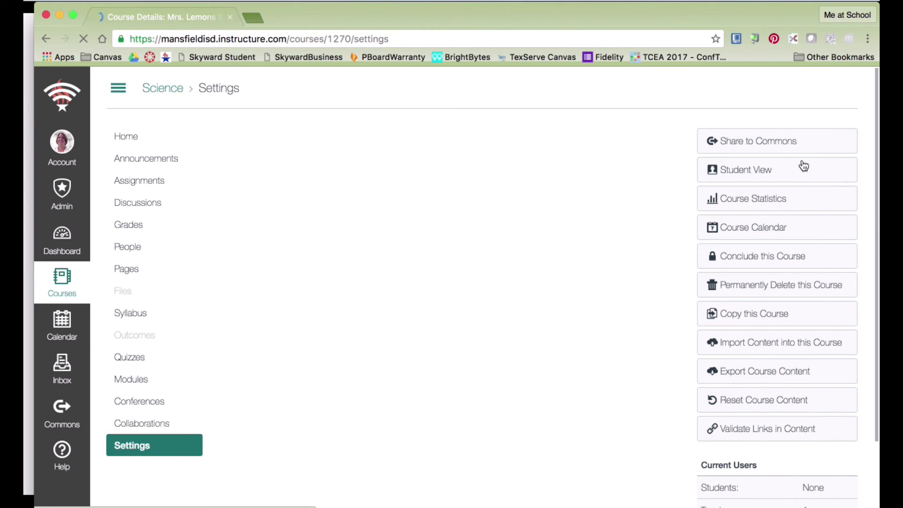
click(754, 174)
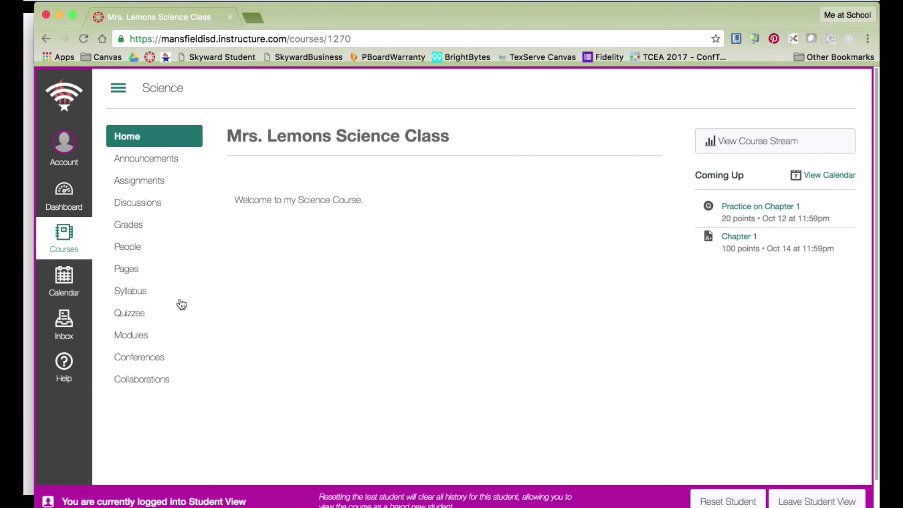
As the test student, step from Modules through Welcome and Chapter 1 to the Practice on Chapter 1 quiz.
click(124, 337)
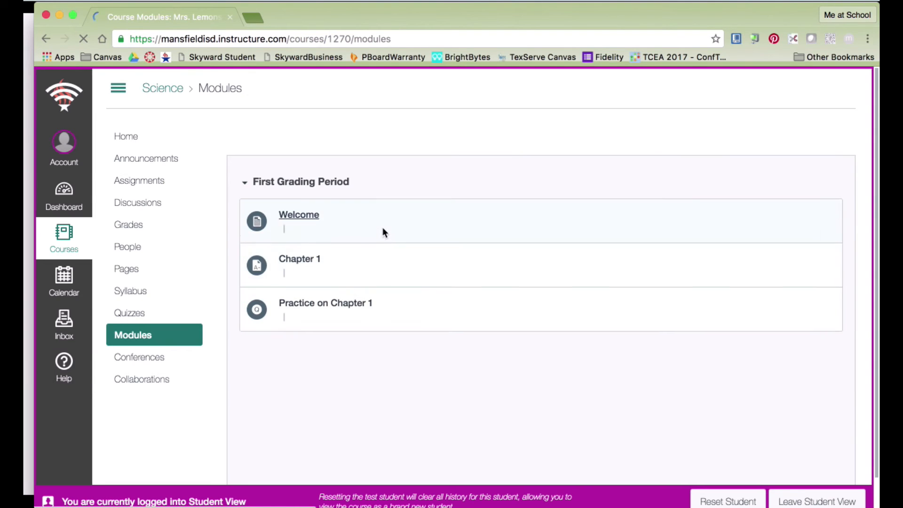
click(298, 218)
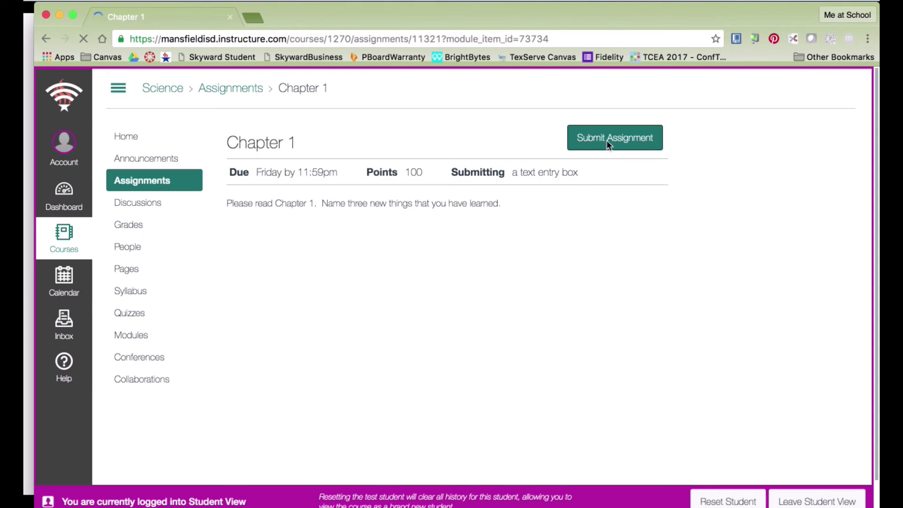
scroll(649, 216, down, 2)
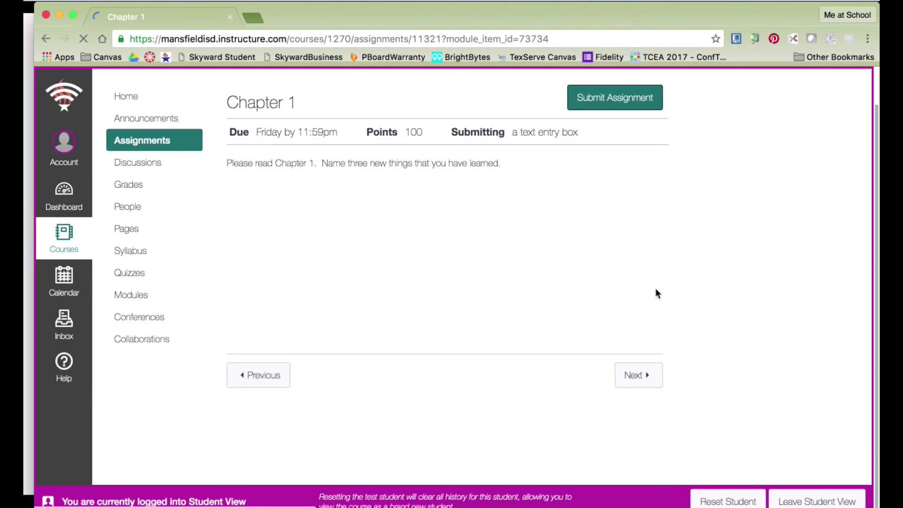
click(640, 376)
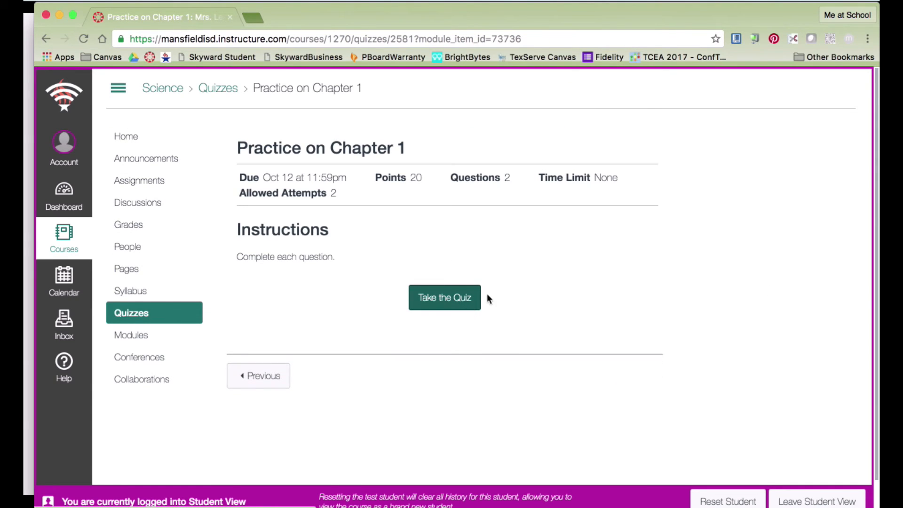
Take the Practice on Chapter 1 quiz, answering Tuesday and filler text for Question 2, then submit.
click(470, 306)
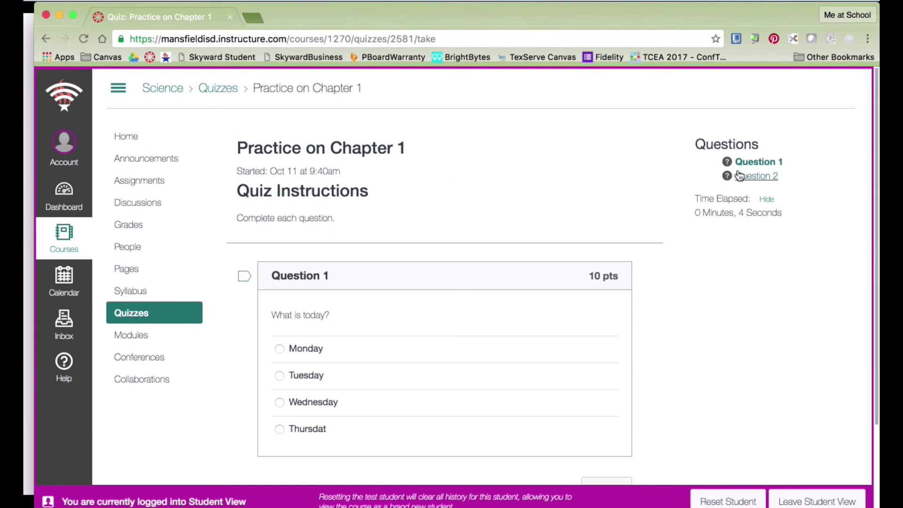
click(282, 379)
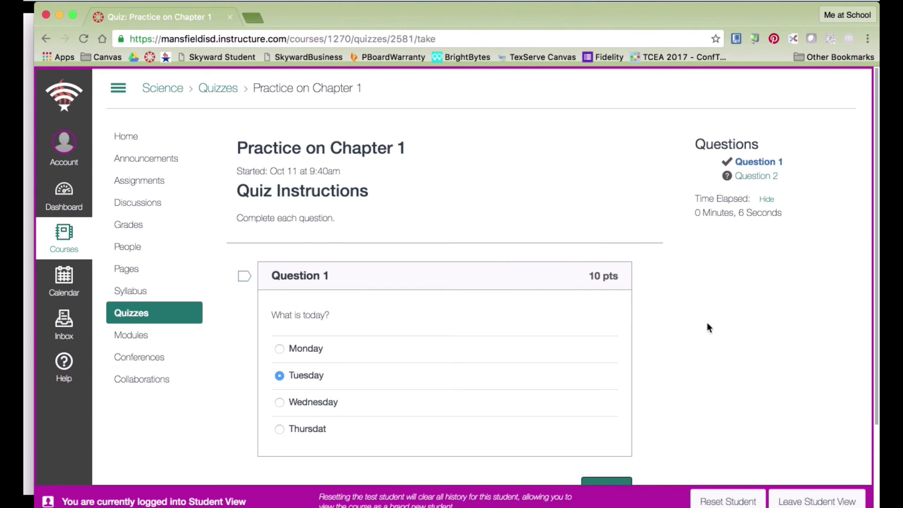
scroll(706, 322, down, 3)
click(612, 418)
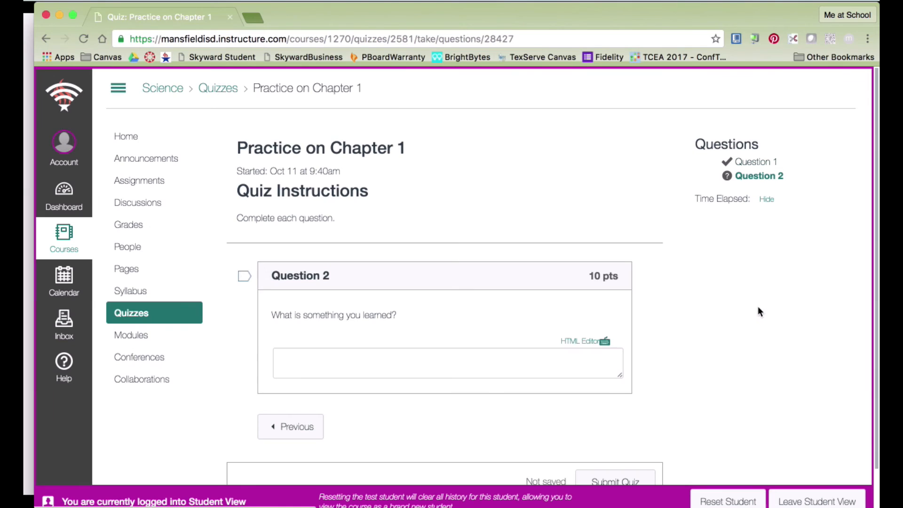
click(408, 354)
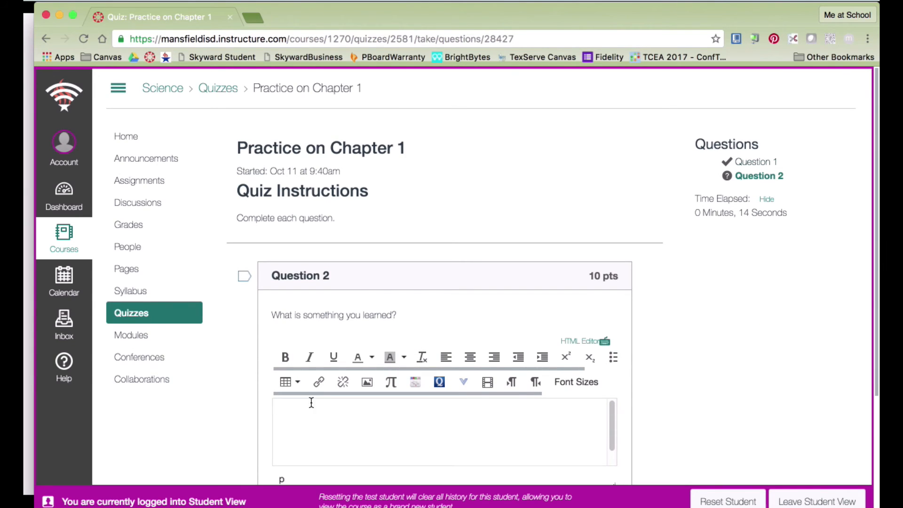
text(asdfjals;kdjf;askdjf;kjs)
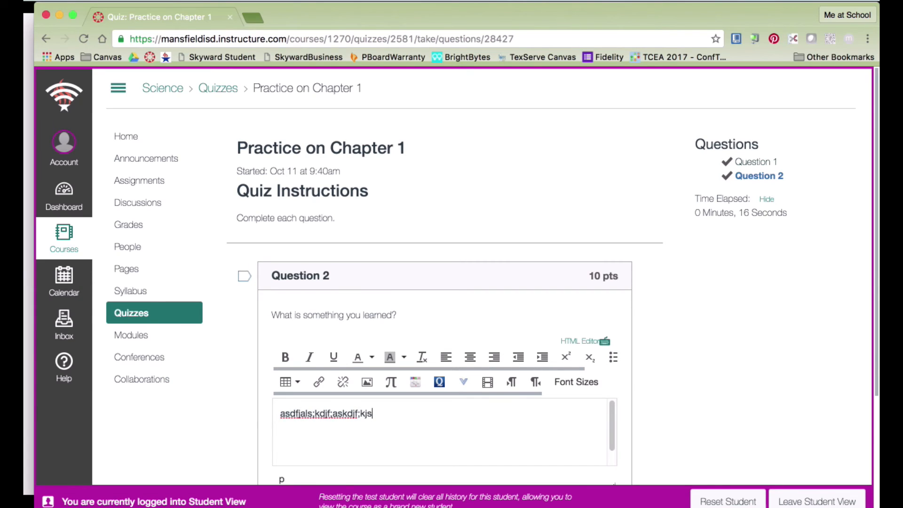
scroll(425, 401, down, 3)
scroll(425, 403, down, 2)
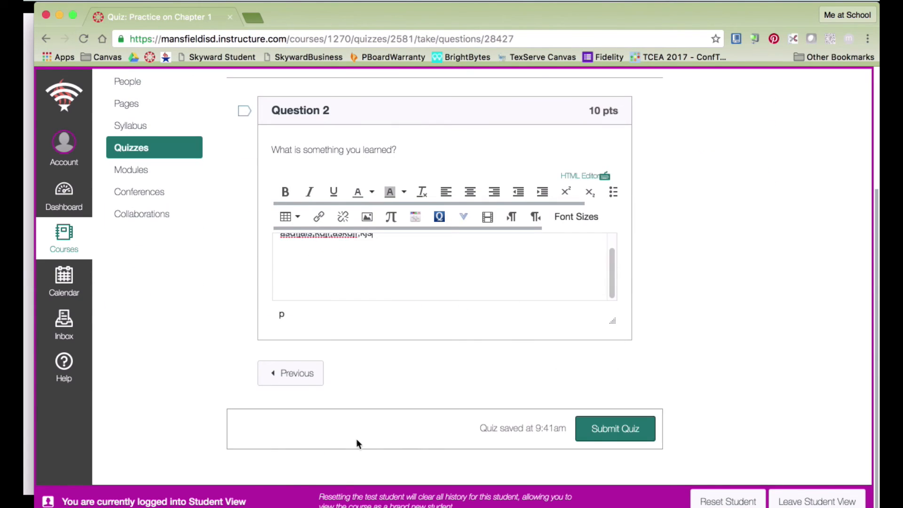
click(606, 440)
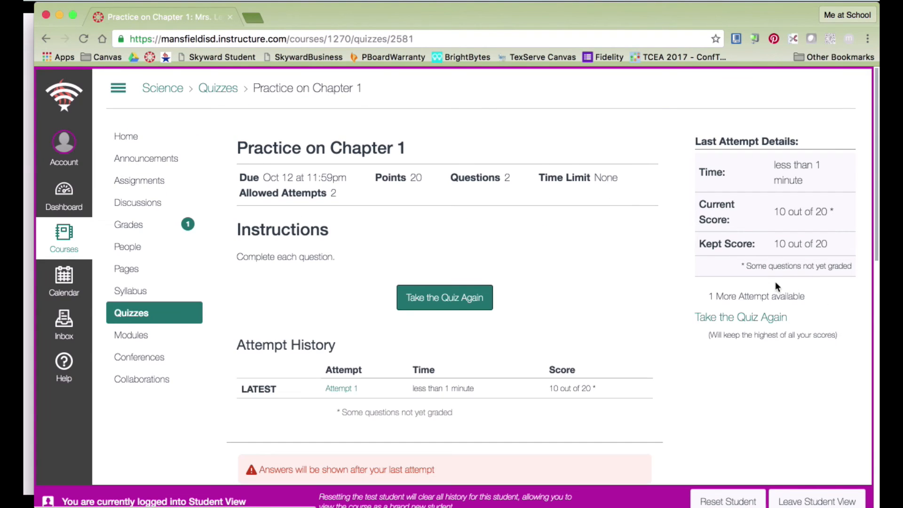
Review the quiz results (10 out of 20), then return to the Science course home page.
scroll(624, 274, down, 2)
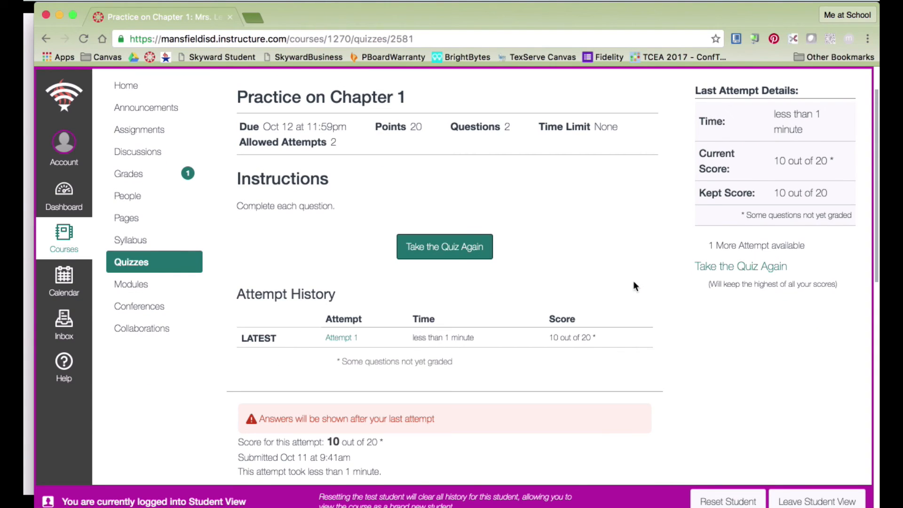
scroll(631, 281, up, 2)
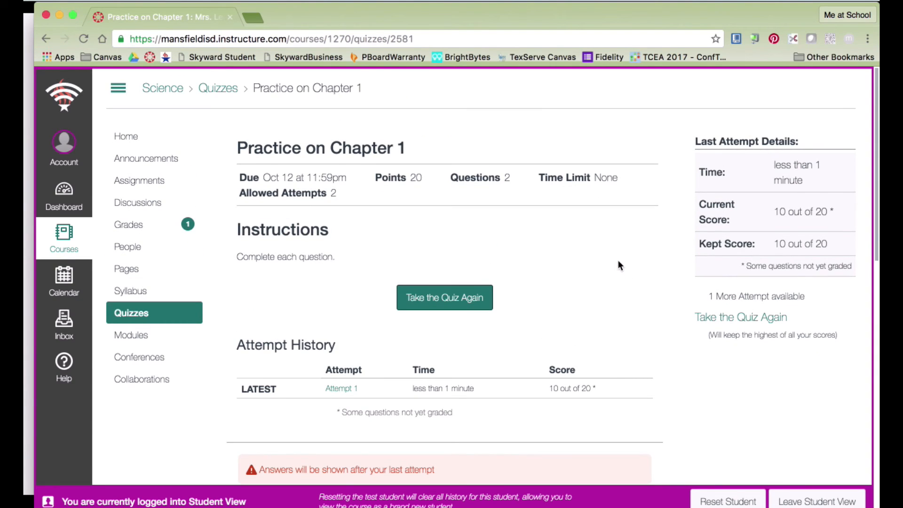
click(128, 136)
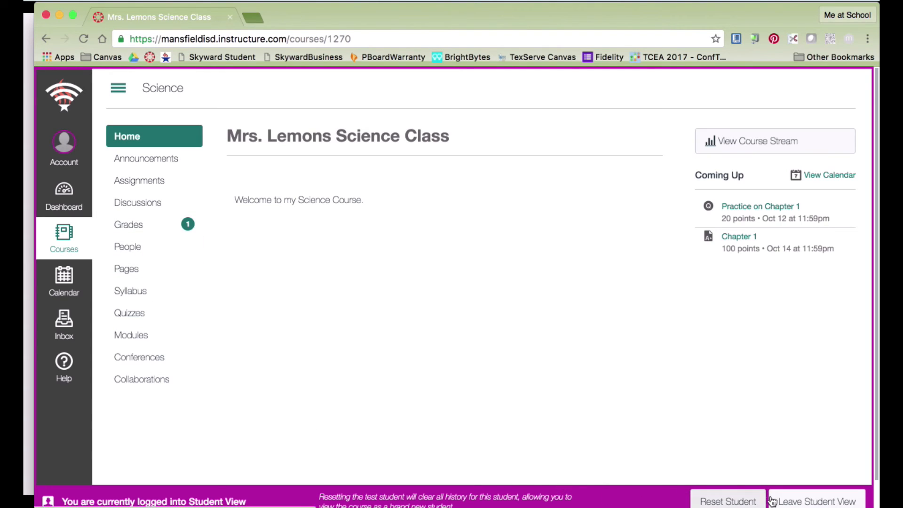
Leave Student View and go via Modules to the Science course Settings listing Blocks 1–3.
click(790, 501)
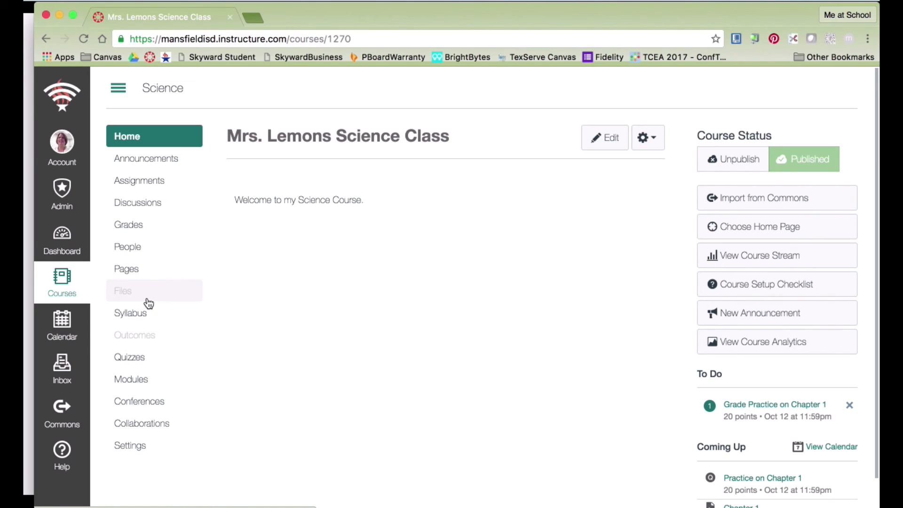
click(147, 378)
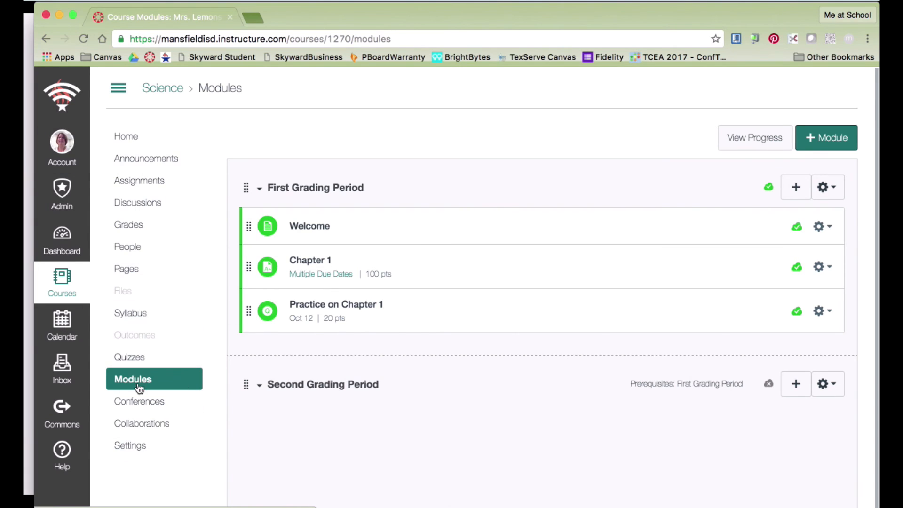
click(141, 451)
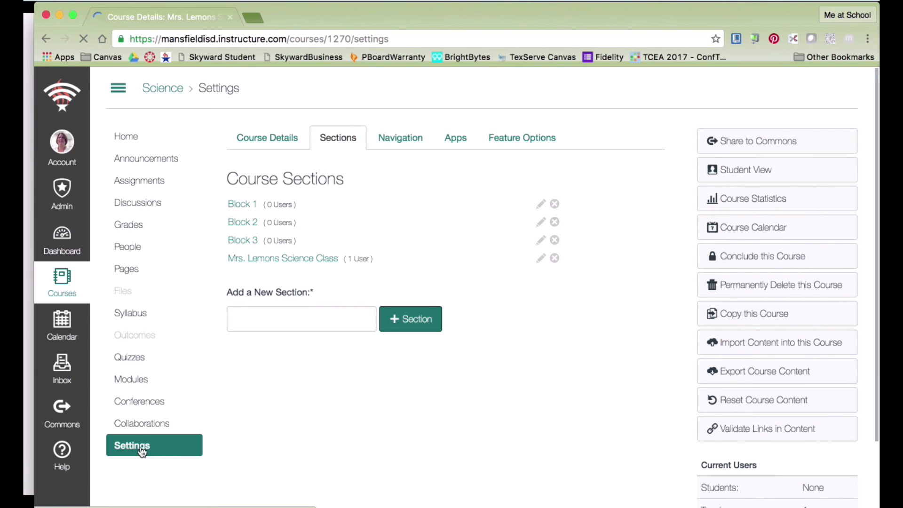
In course navigation settings, hide Assignments, Discussions, Grades, People and Pages from students.
click(401, 137)
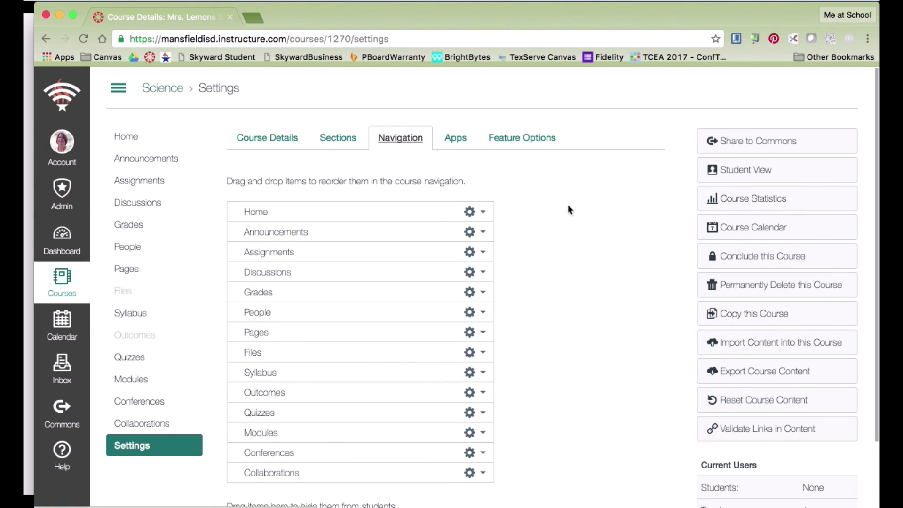
scroll(529, 192, down, 3)
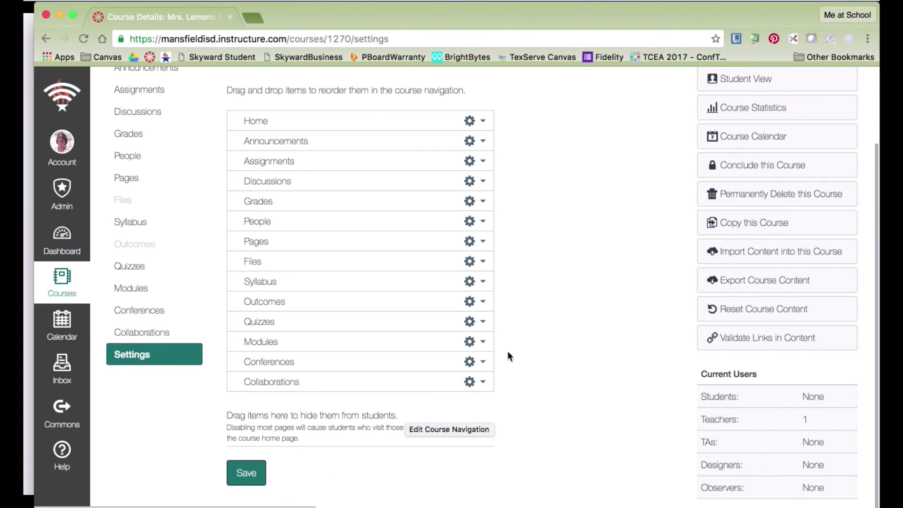
scroll(508, 356, up, 1)
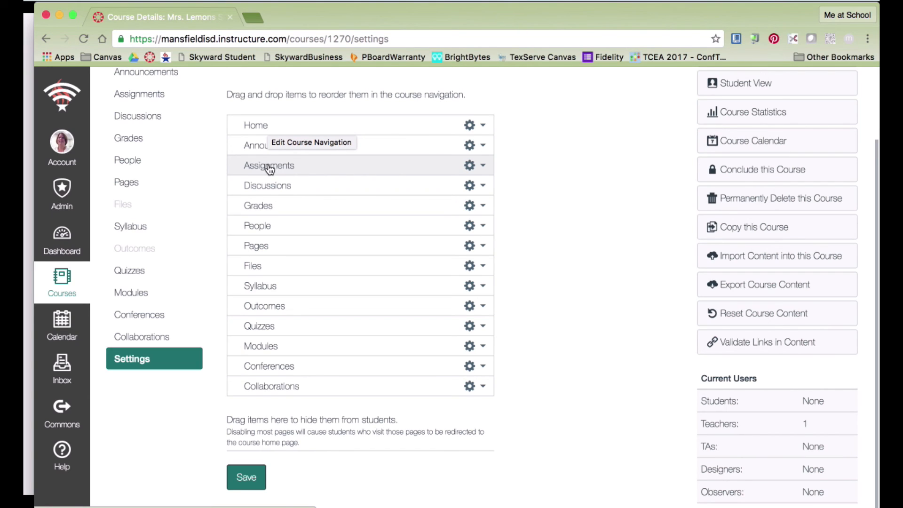
drag(270, 170, 283, 451)
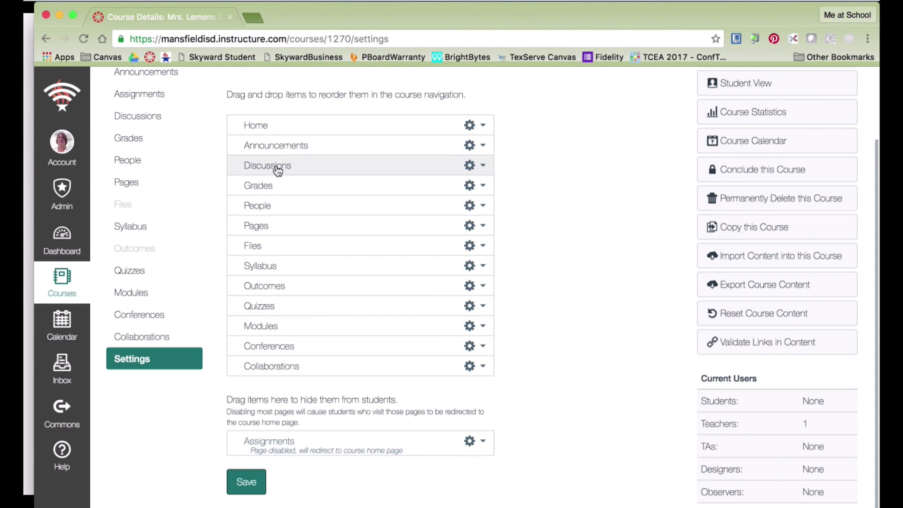
drag(278, 171, 285, 452)
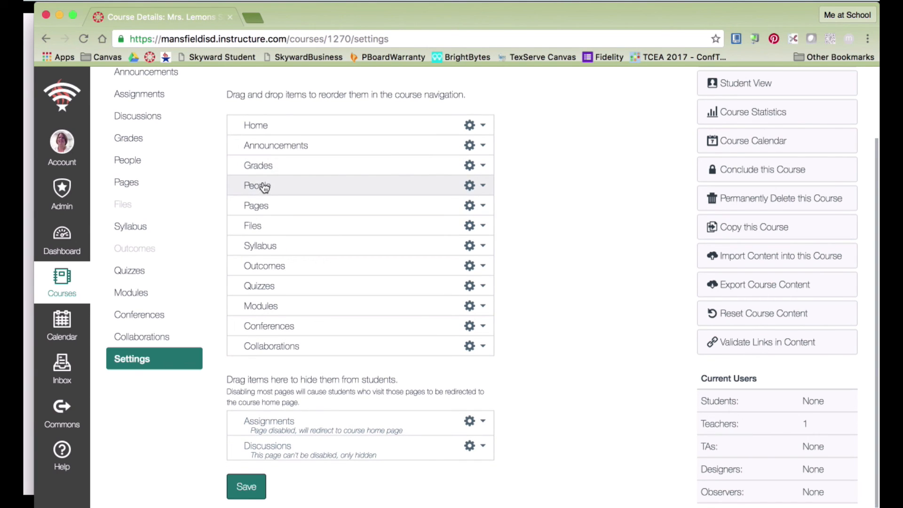
drag(262, 170, 276, 455)
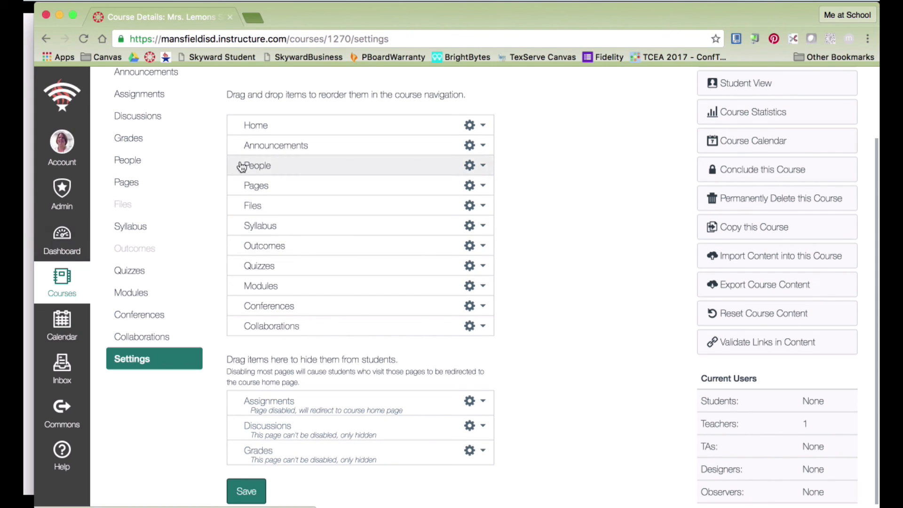
drag(256, 166, 282, 447)
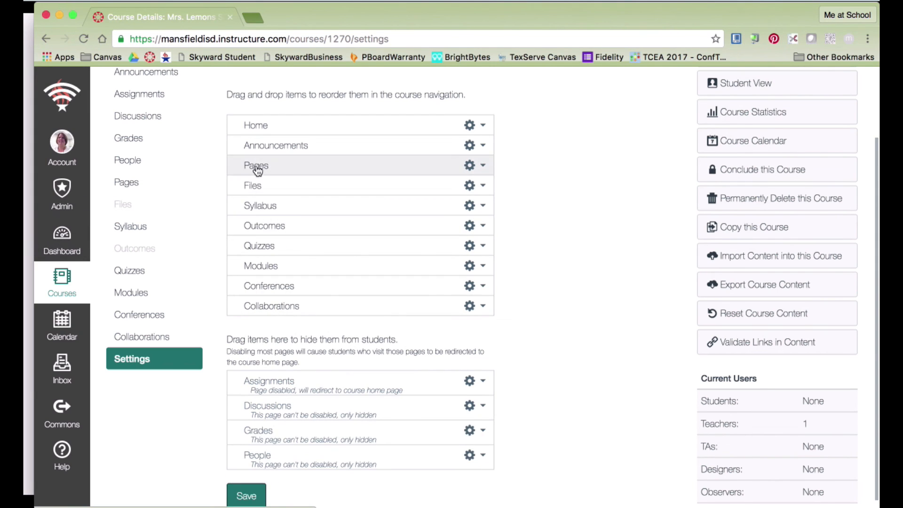
drag(254, 170, 283, 453)
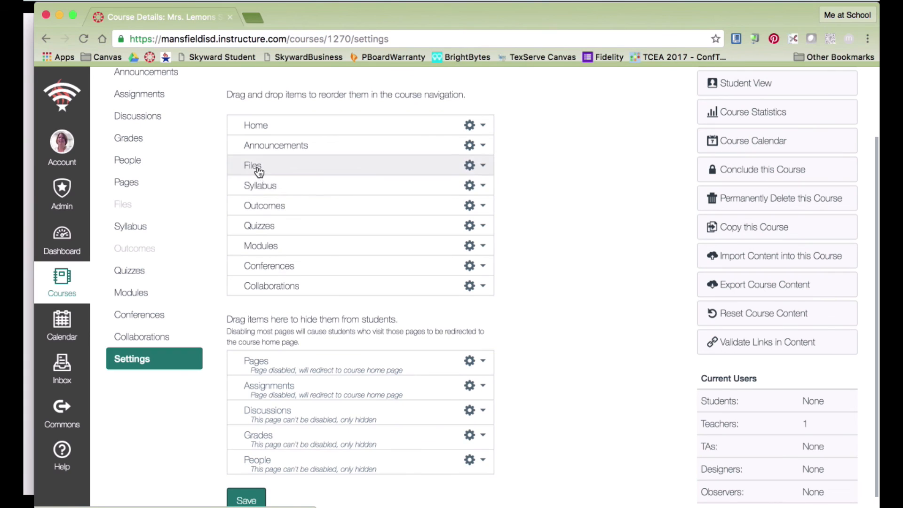
Hide Files, Outcomes, Quizzes, Conferences and Collaborations too, and save the navigation.
drag(258, 167, 292, 479)
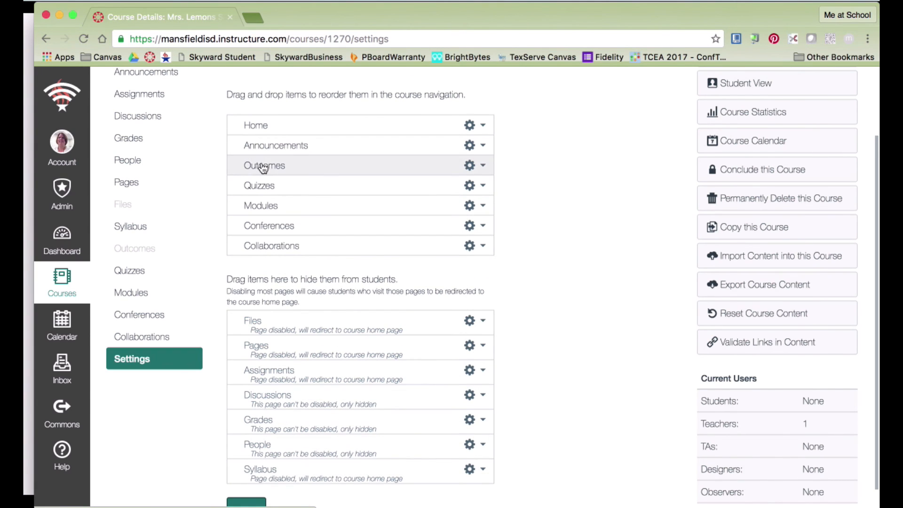
drag(263, 165, 288, 482)
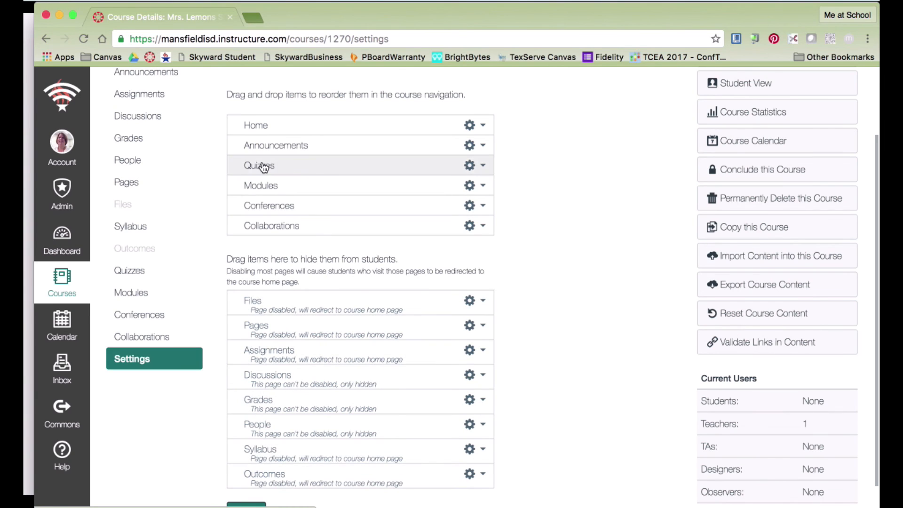
drag(289, 172, 302, 479)
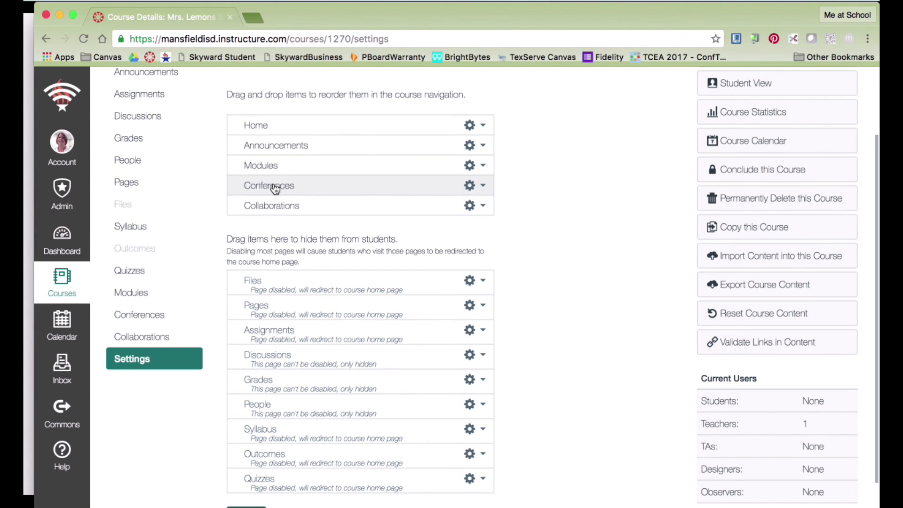
drag(274, 186, 314, 487)
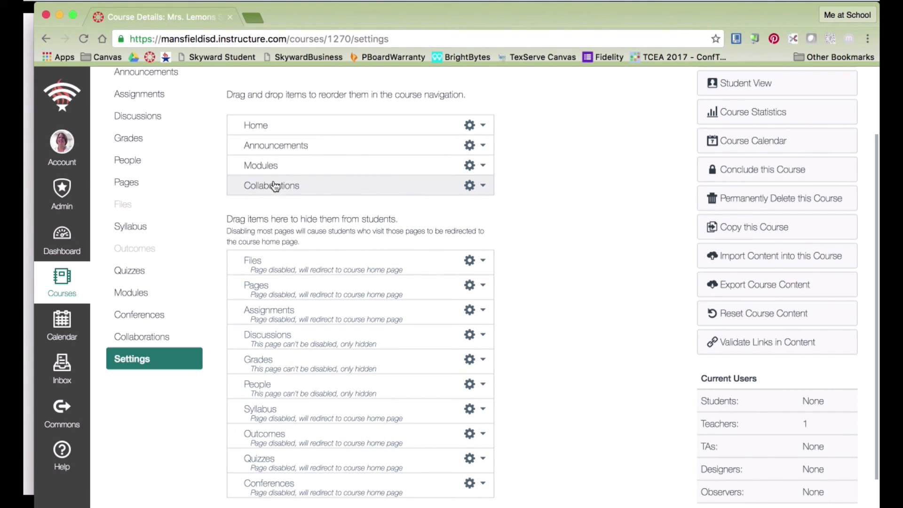
drag(281, 187, 307, 421)
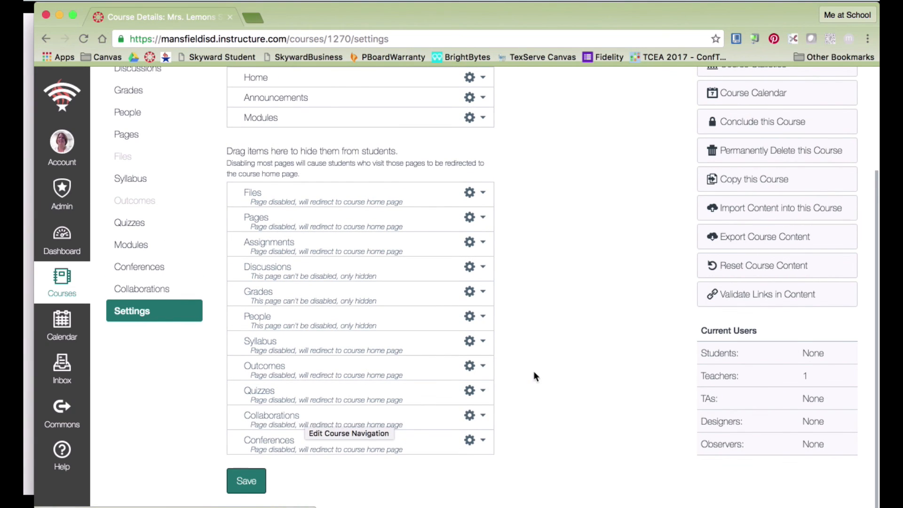
click(246, 475)
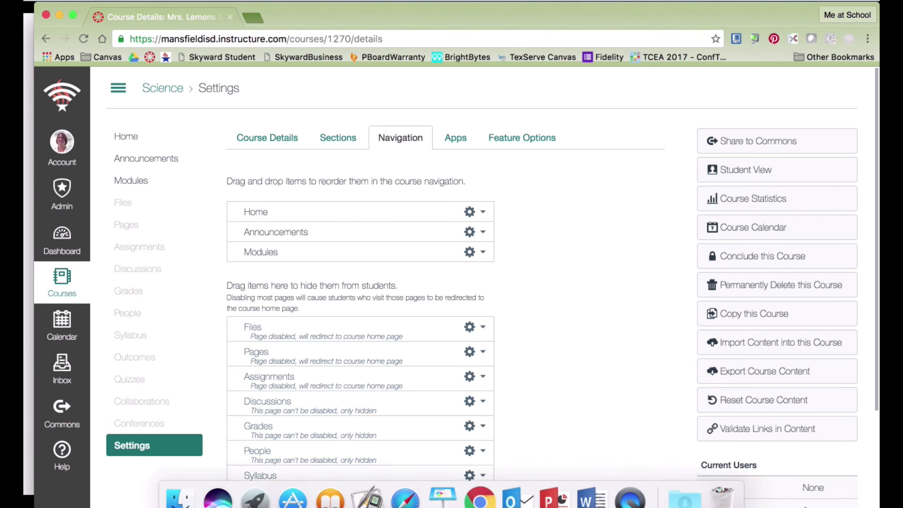
Preview the trimmed navigation in Student View through Announcements and Modules, then return to teacher view.
click(746, 169)
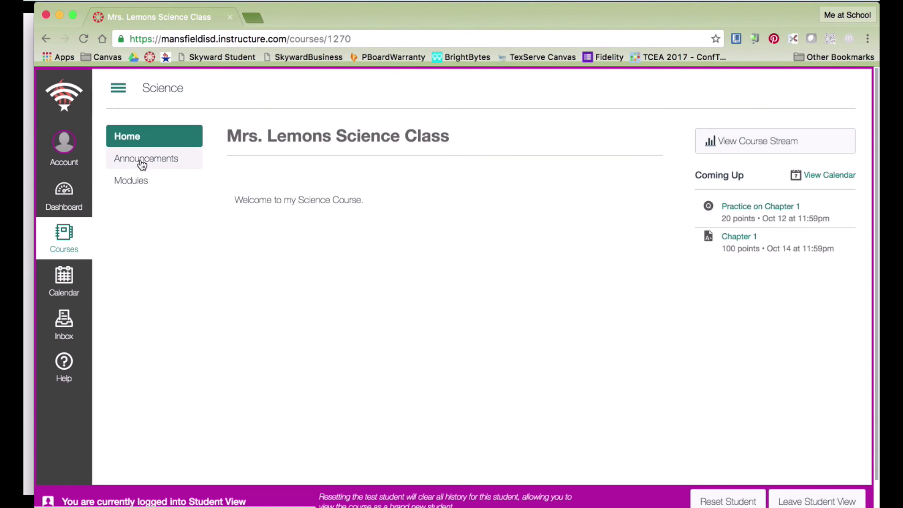
click(133, 184)
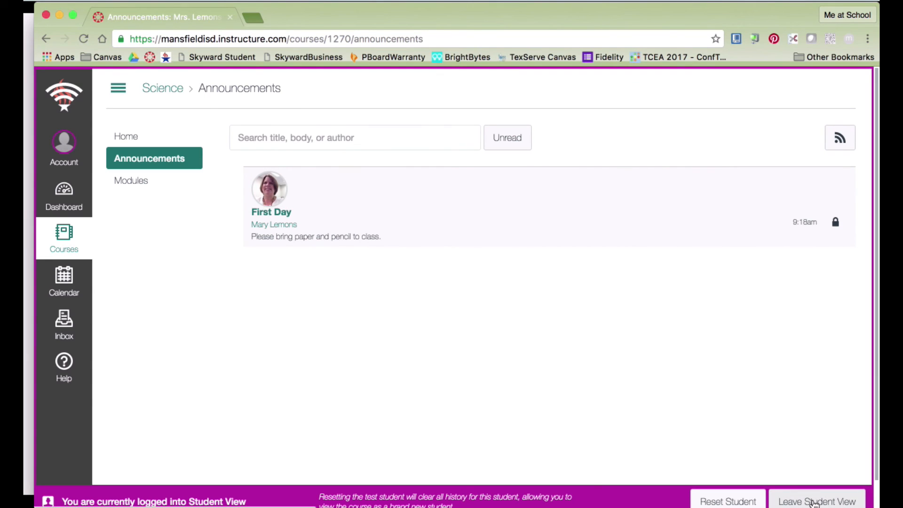
click(135, 184)
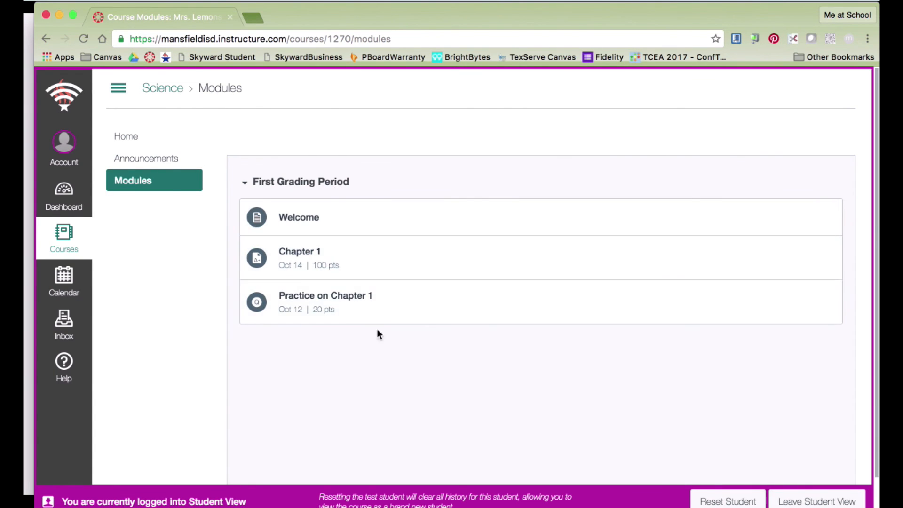
click(840, 502)
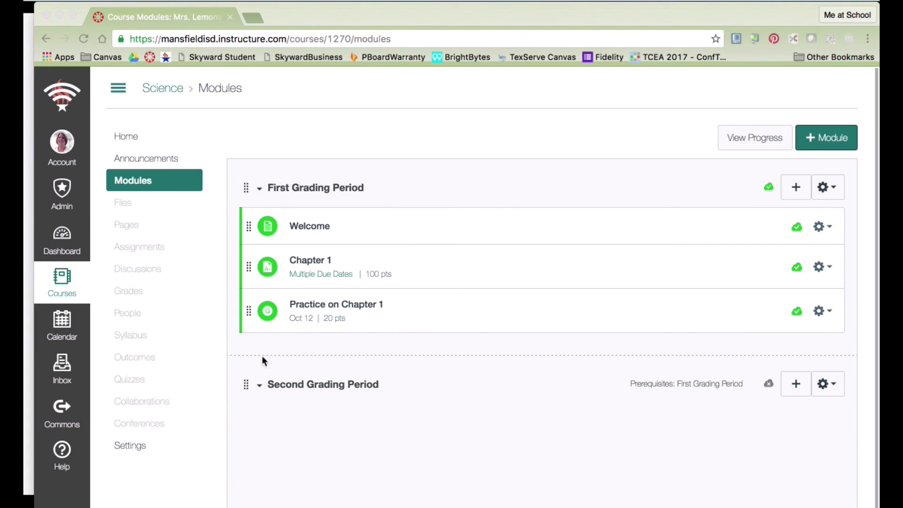
Open the People roster and bring up the Add People dialog.
click(134, 312)
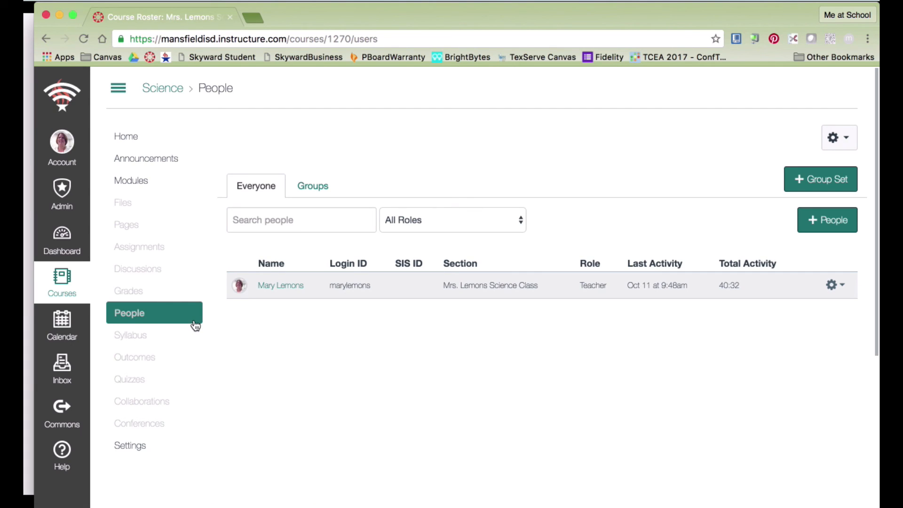
click(822, 225)
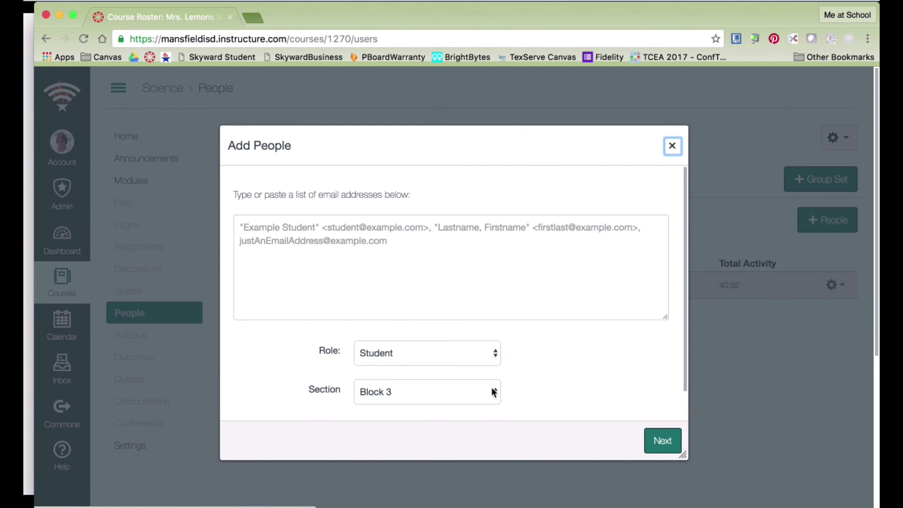
Enroll the student by e-mail address with role Student in section Block 1.
click(336, 229)
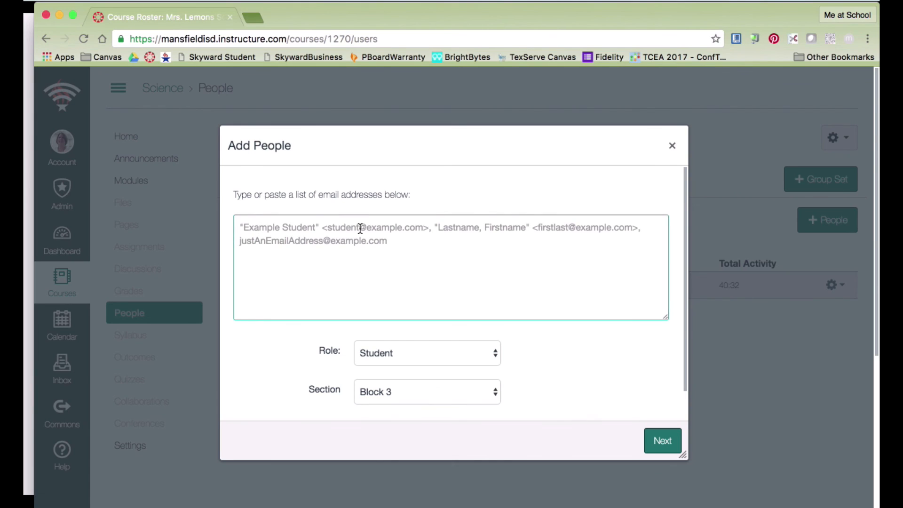
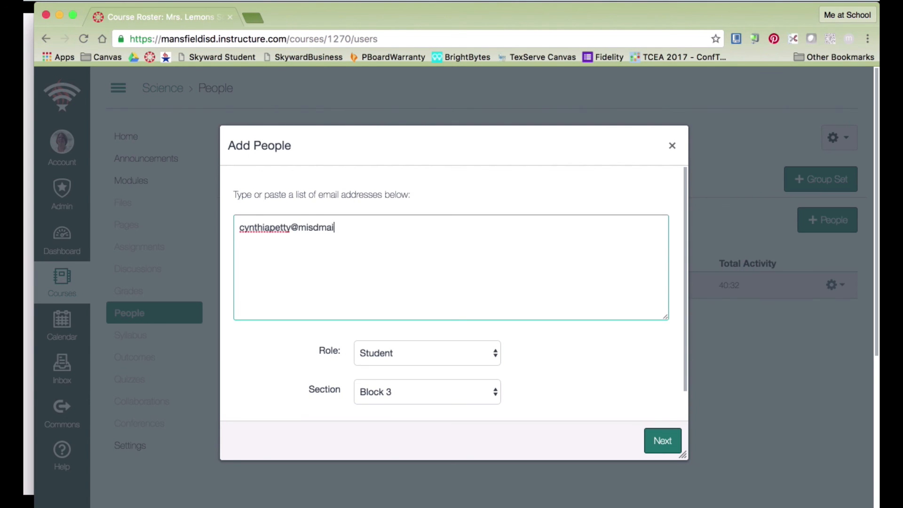
click(495, 356)
click(500, 360)
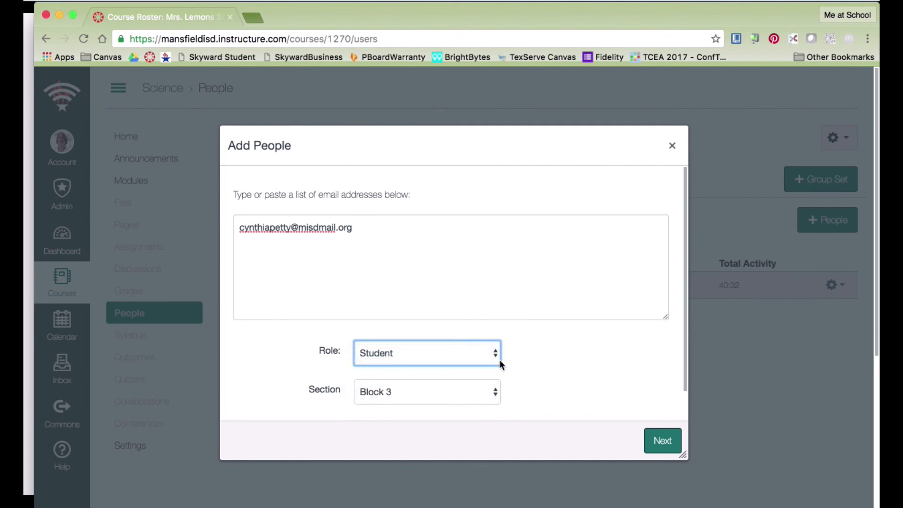
click(496, 394)
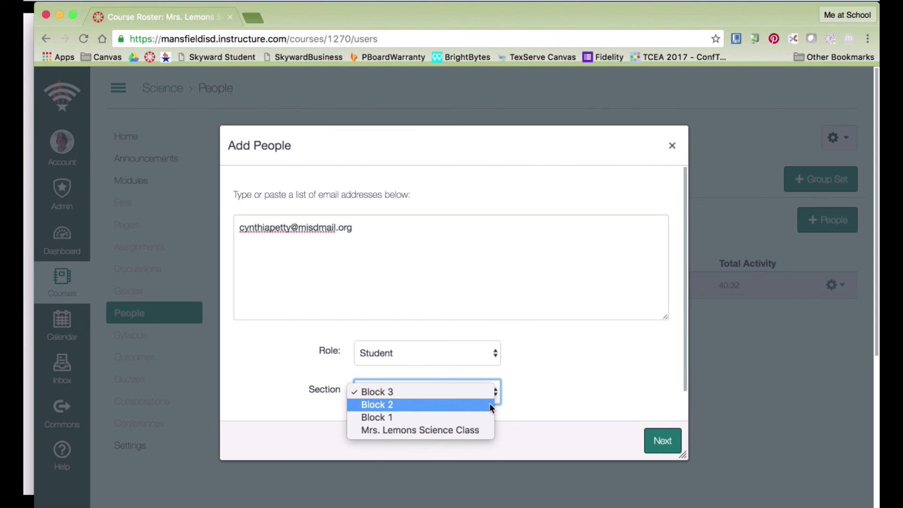
click(486, 415)
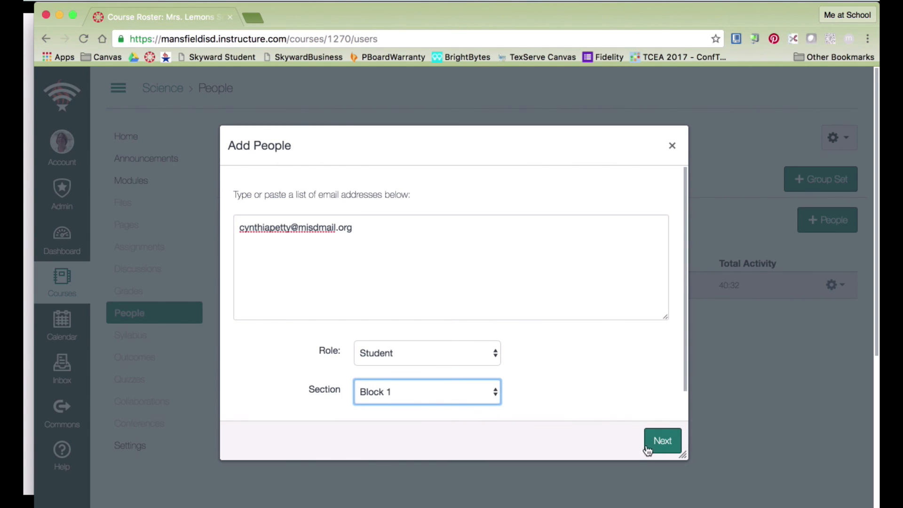
click(661, 446)
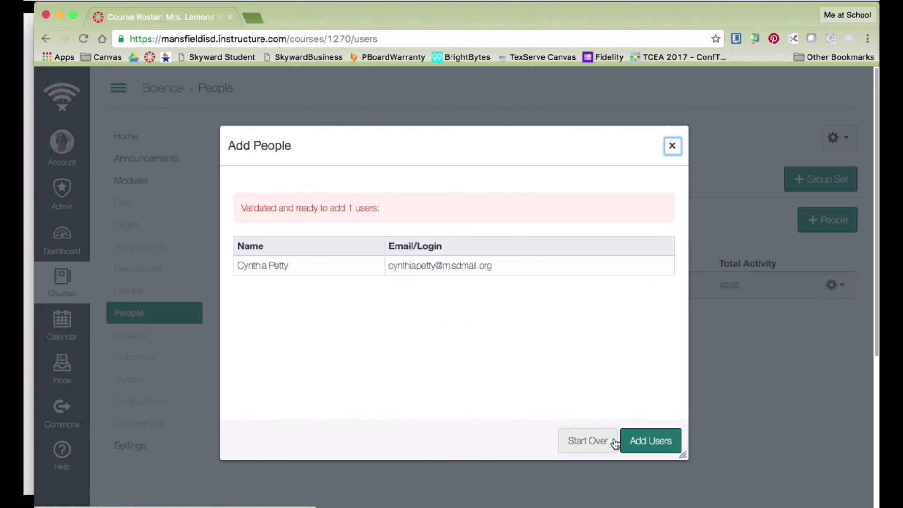
click(666, 444)
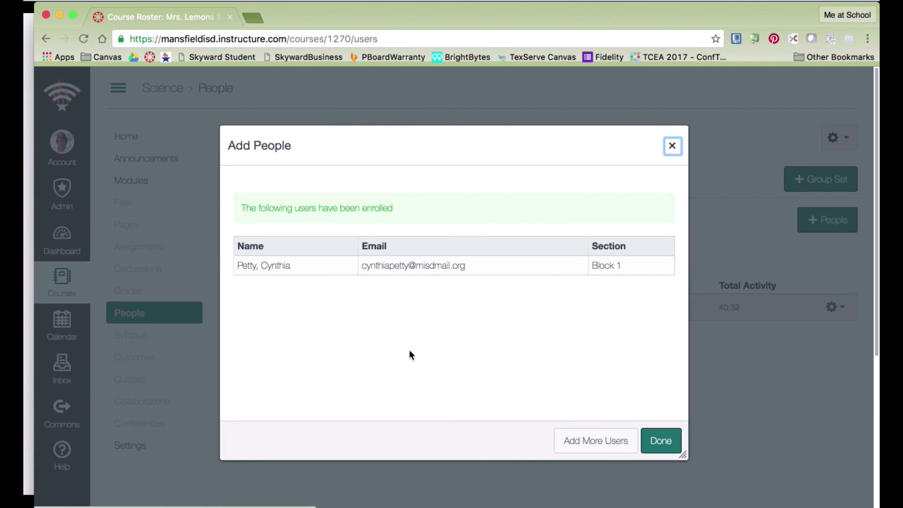
click(661, 441)
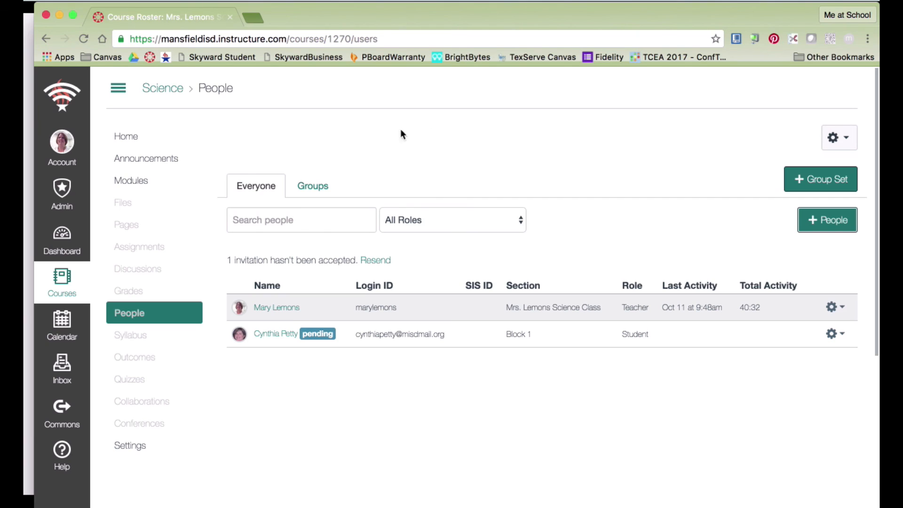
Go to the course's Settings on the Course Details page.
click(131, 448)
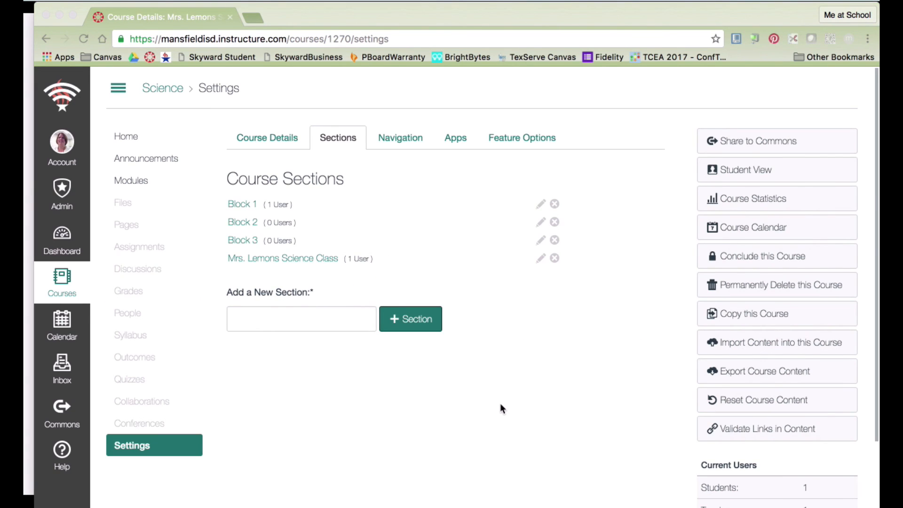
click(272, 137)
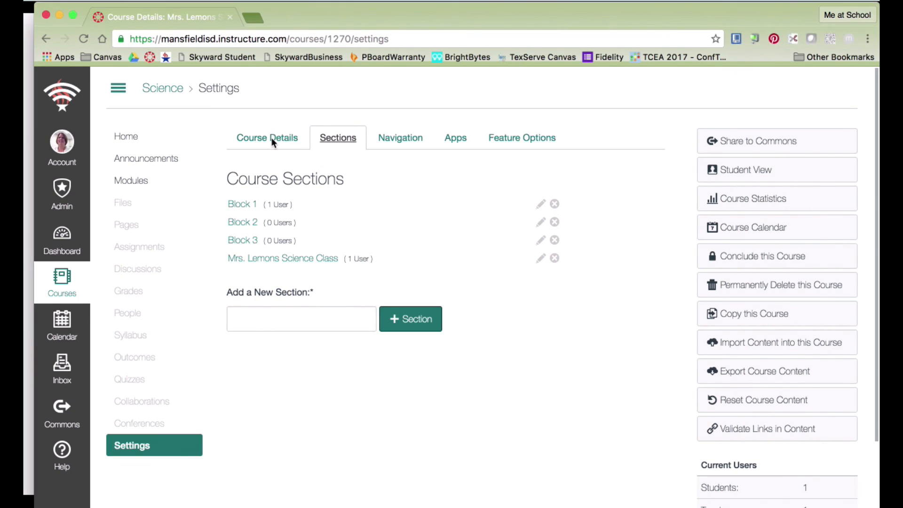
click(271, 137)
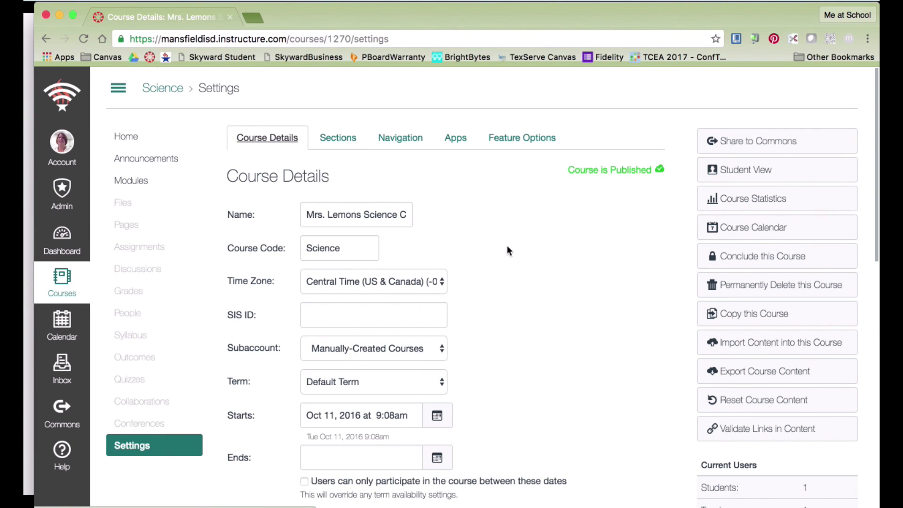
Turn on 'Let students self-enroll by sharing with them a secret URL or code' and update course details.
scroll(508, 247, down, 10)
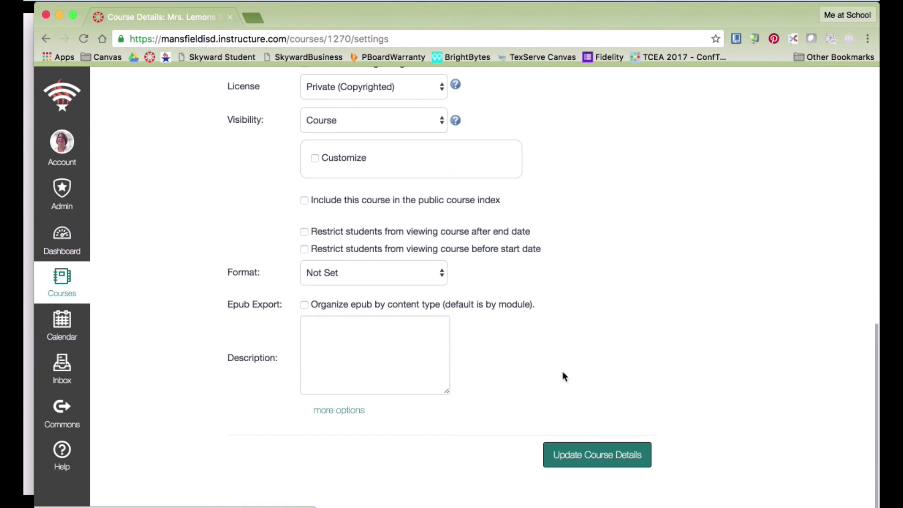
click(345, 414)
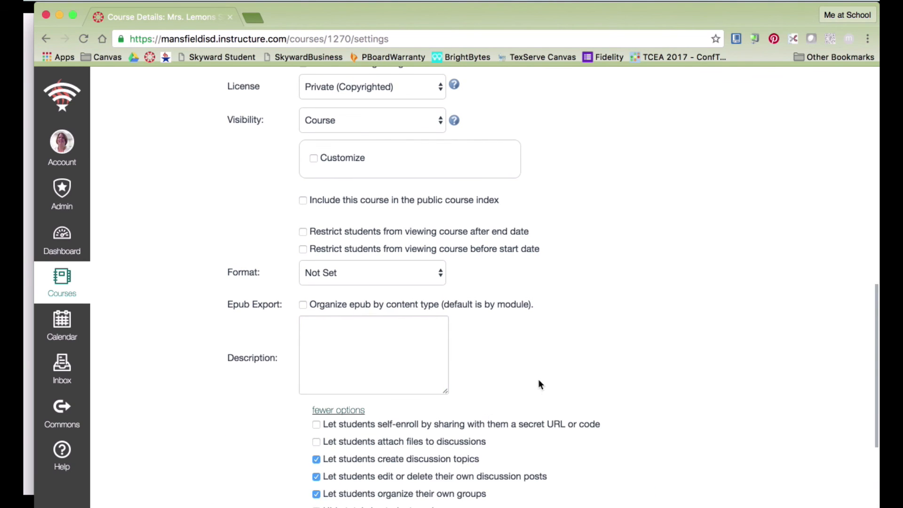
scroll(539, 377, down, 5)
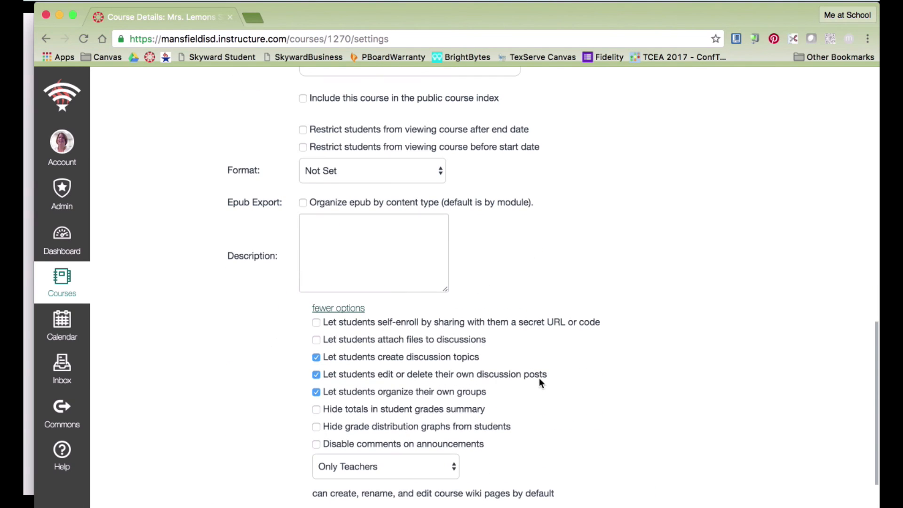
click(317, 323)
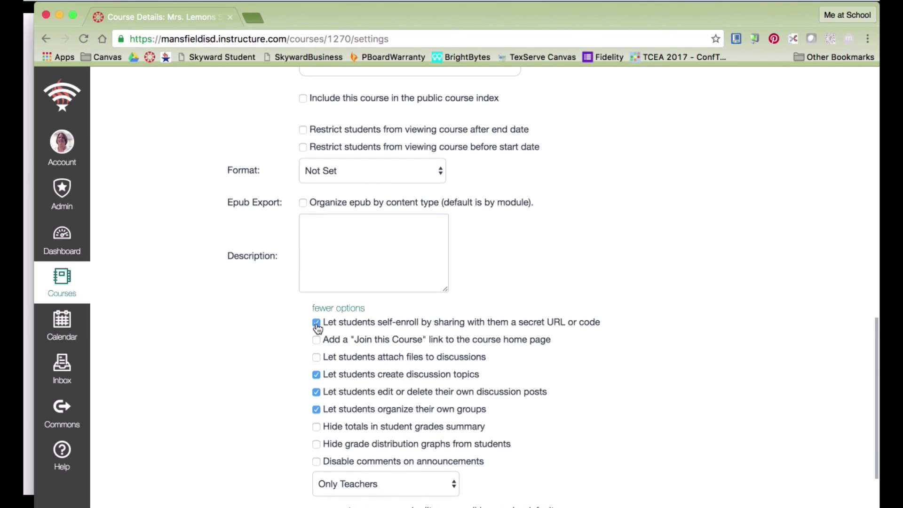
scroll(684, 366, down, 5)
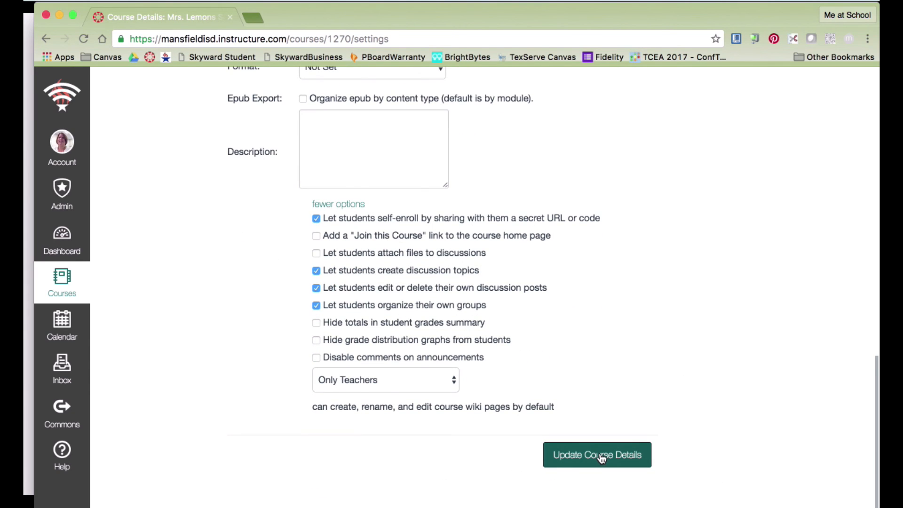
click(601, 456)
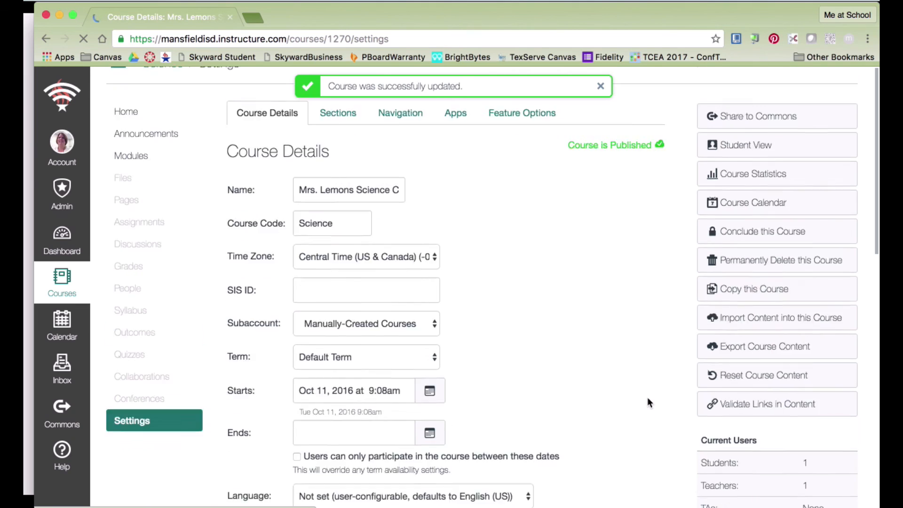
scroll(648, 400, down, 2)
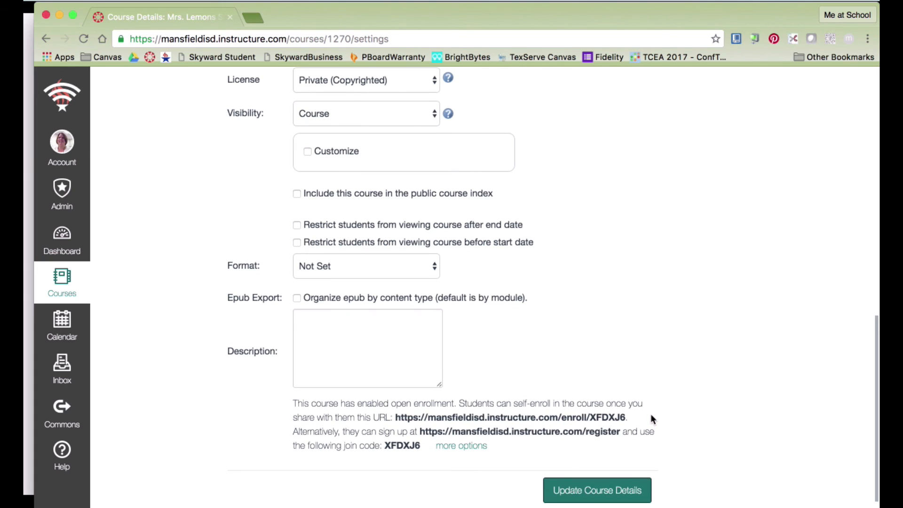
scroll(650, 414, up, 5)
scroll(650, 419, up, 5)
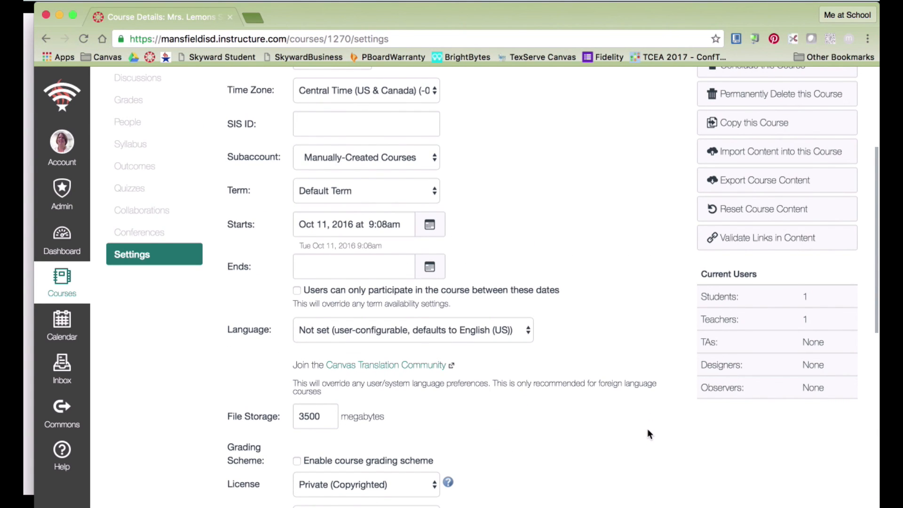
scroll(648, 432, up, 5)
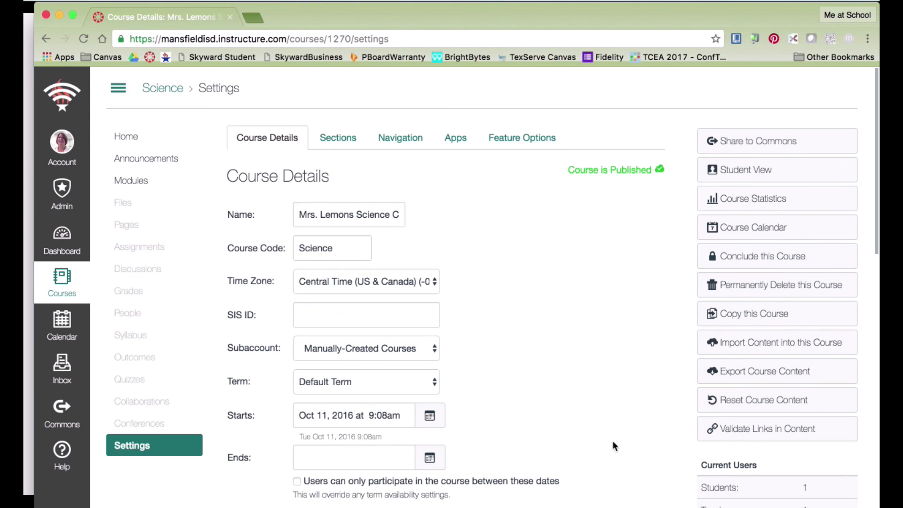
Return to the Canvas Webinar slide show and advance from Objectives to the staff contacts slide.
key(ctrl+Up)
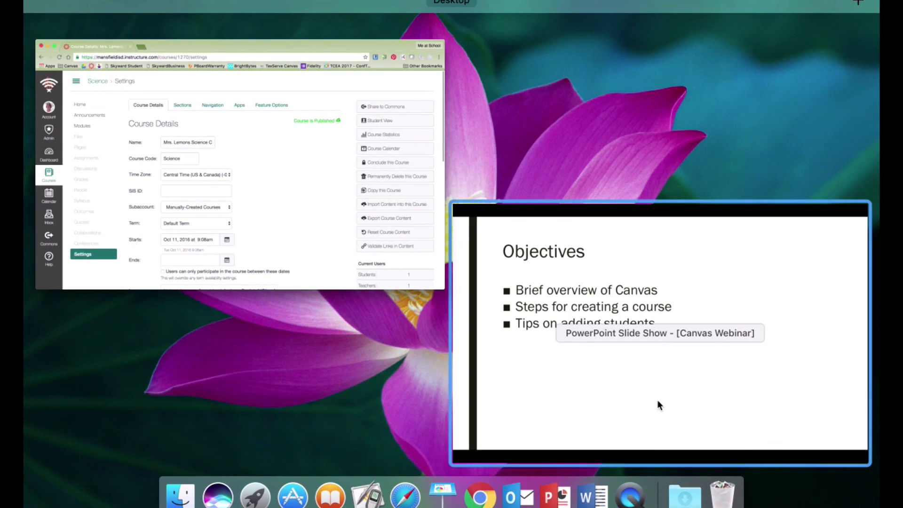
click(658, 403)
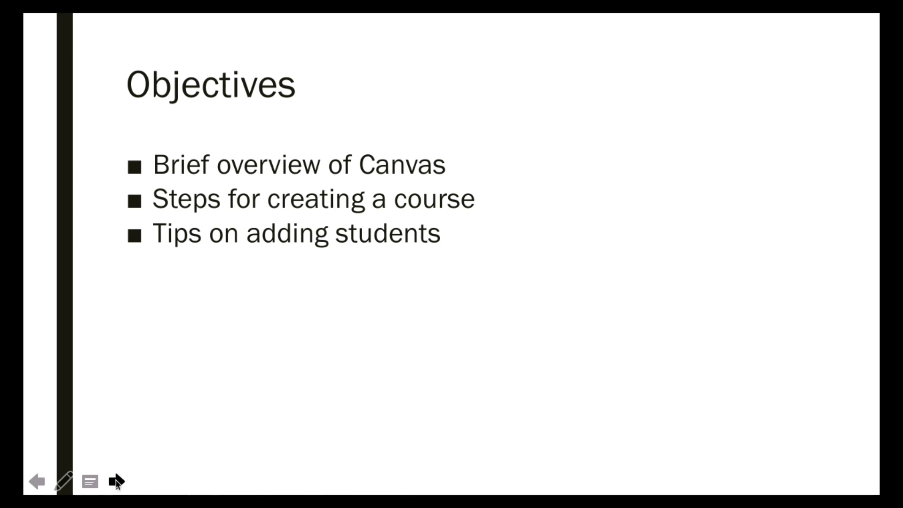
click(117, 481)
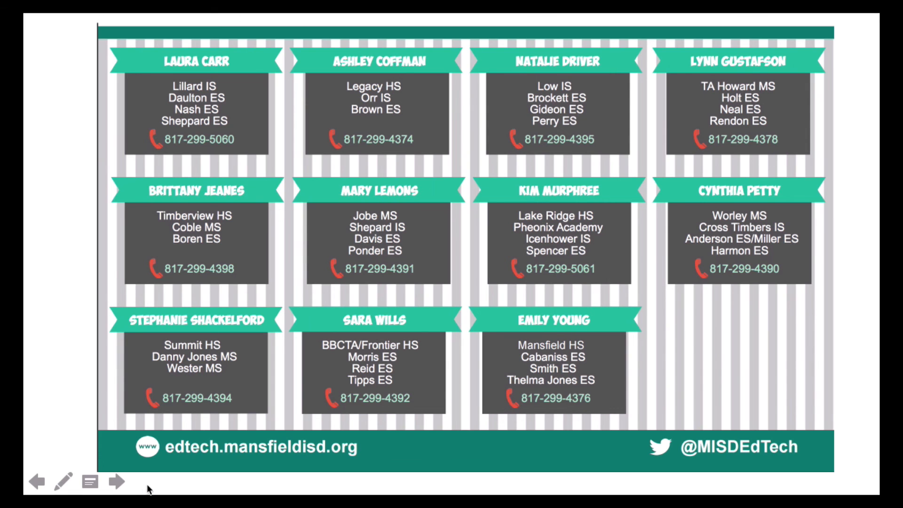